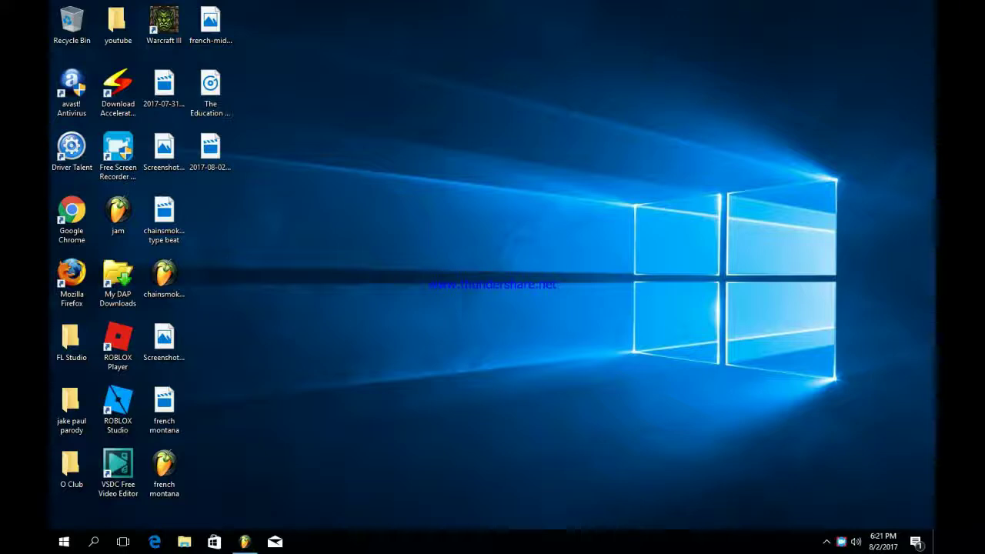
# Step: Add the desktop audio file "The Education of Sonny Carson OST - Track 9 - Flashbulbs" to FL Studio's playlist Track 1 and preview it from around bar 4
pyautogui.moveTo(210, 88); pyautogui.dragTo(253, 544)
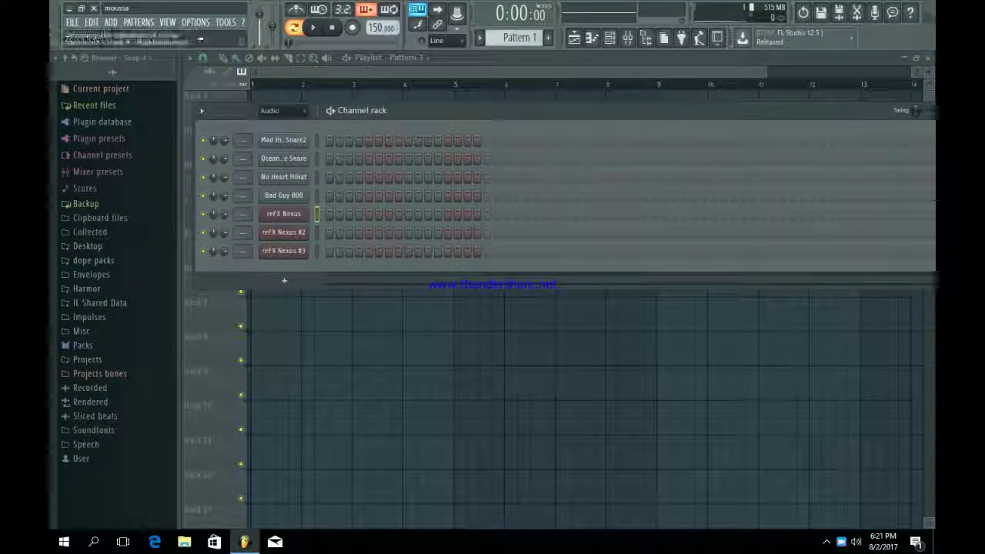
pyautogui.moveTo(299, 313); pyautogui.dragTo(259, 110)
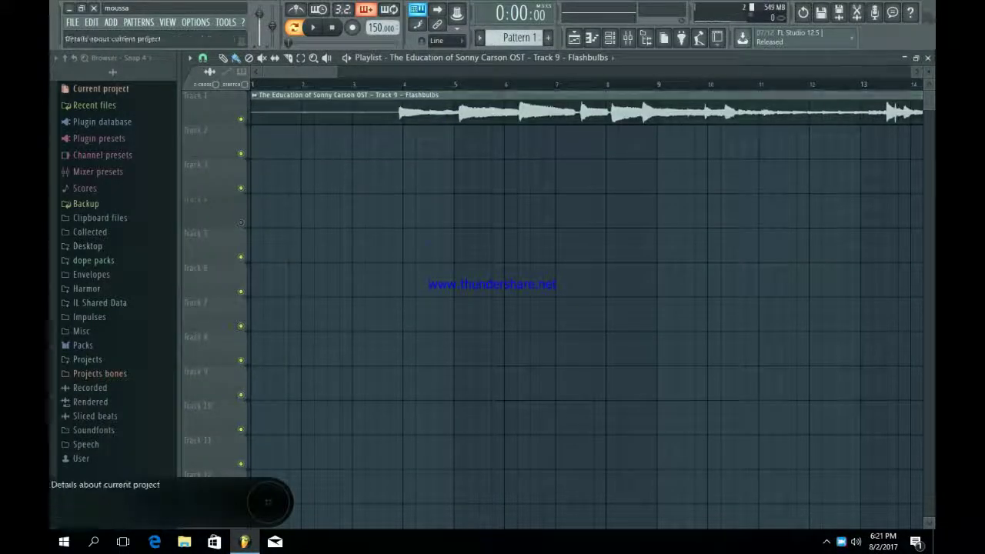
pyautogui.click(312, 28)
pyautogui.click(389, 83)
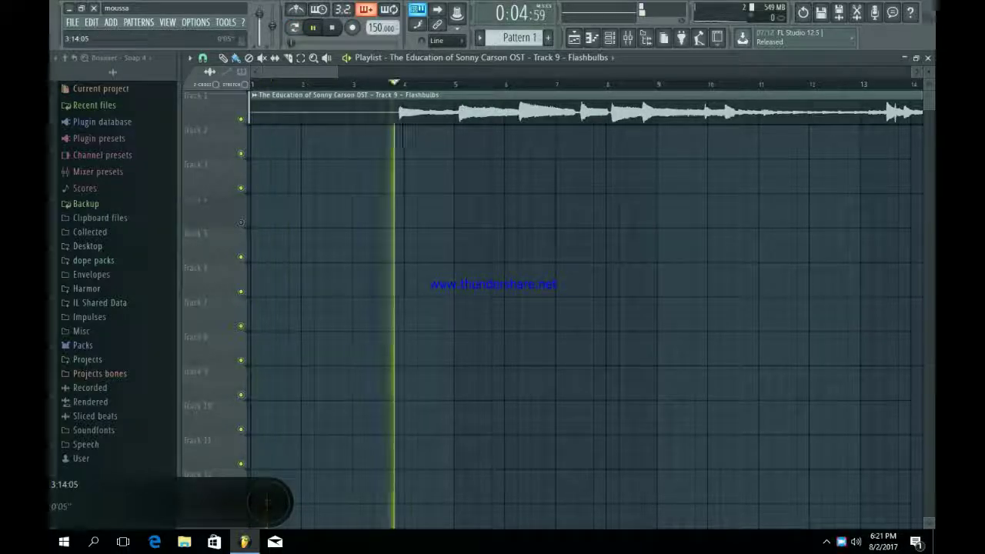
pyautogui.scroll(-4, 369, 83)
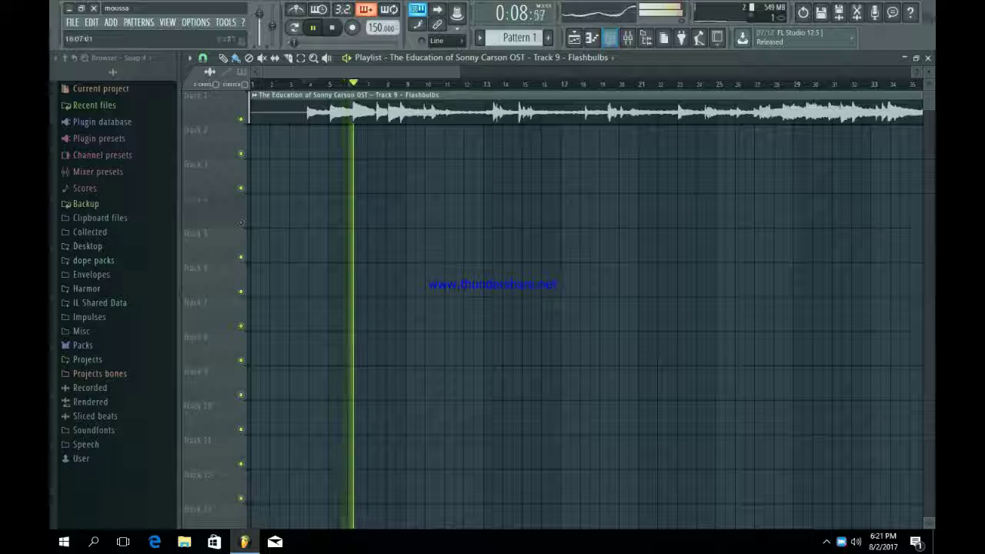
pyautogui.doubleClick(575, 112)
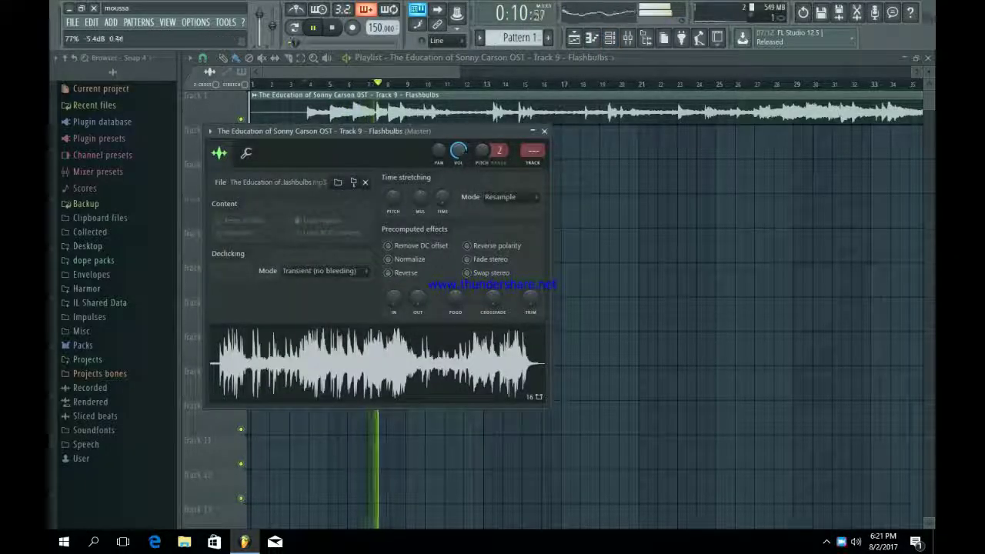
pyautogui.press('Escape')
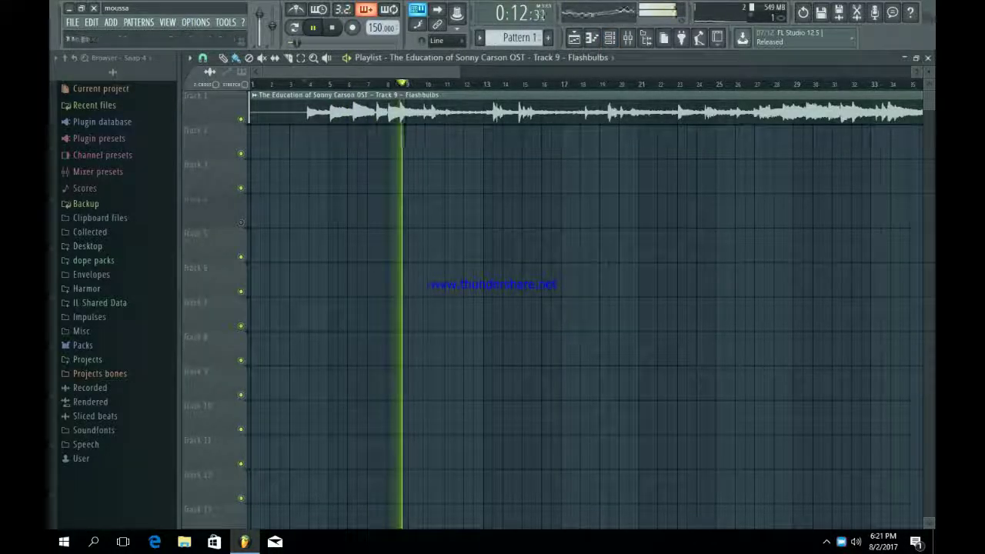
pyautogui.press('space')
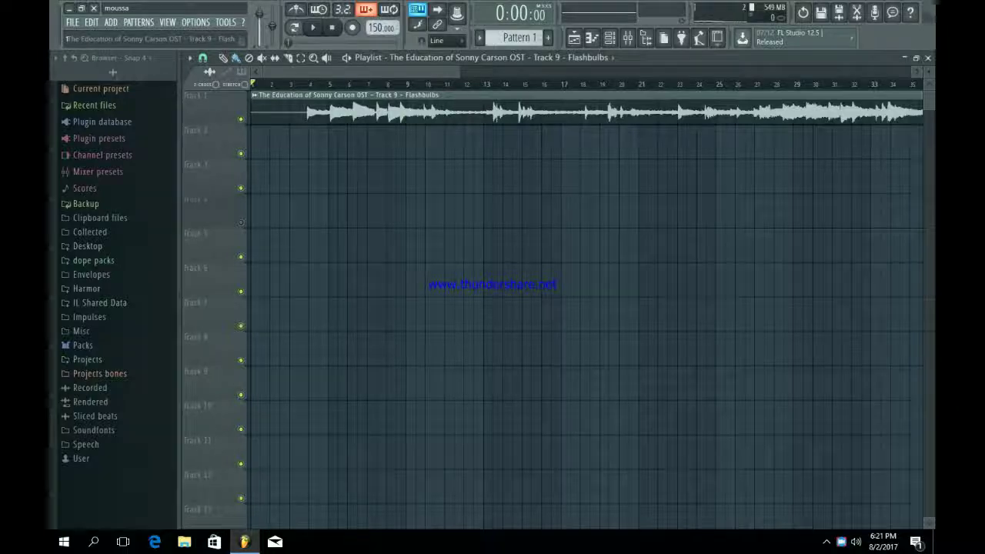
# Step: Load the Track 1 audio clip's sample into the Edison audio editor
pyautogui.doubleClick(575, 113)
pyautogui.rightClick(417, 362)
pyautogui.click(469, 396)
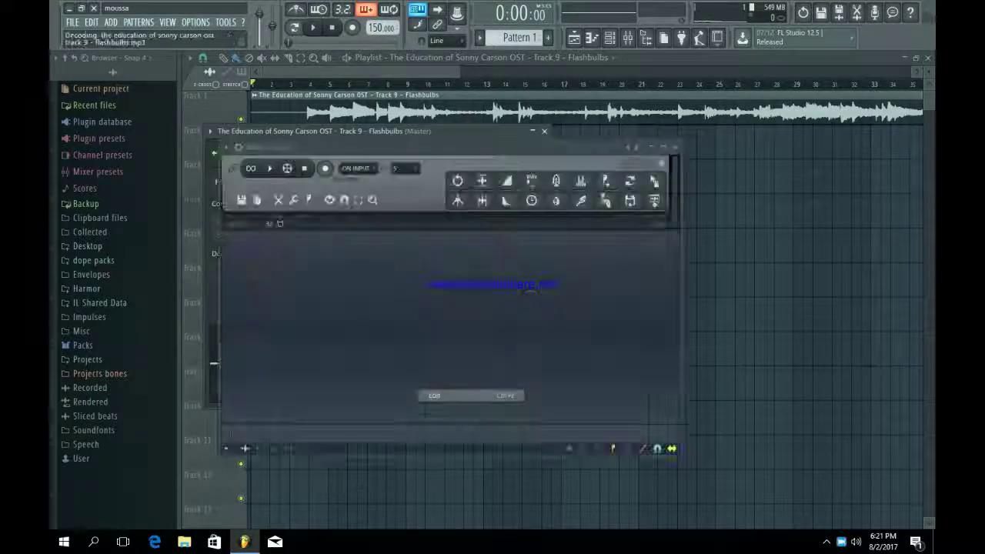
# Step: Select the opening of the first note in the Edison waveform, from 4.684 to 4.807
pyautogui.scroll(8, 259, 363)
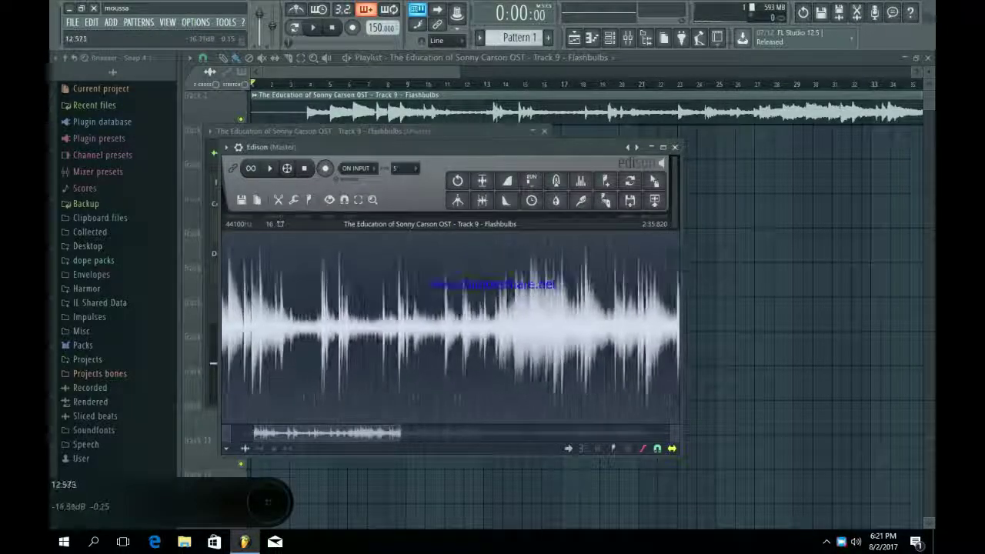
pyautogui.scroll(6, 260, 363)
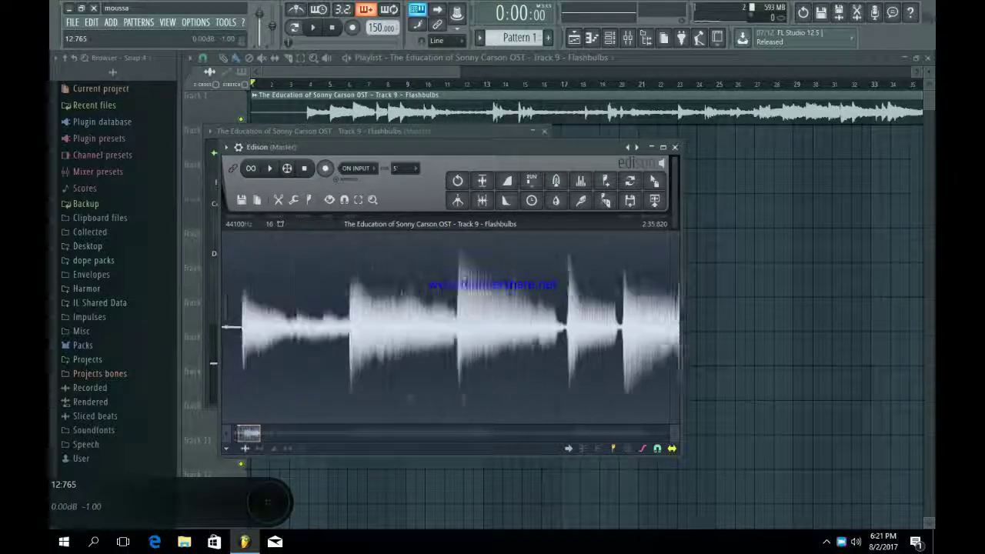
pyautogui.scroll(6, 259, 363)
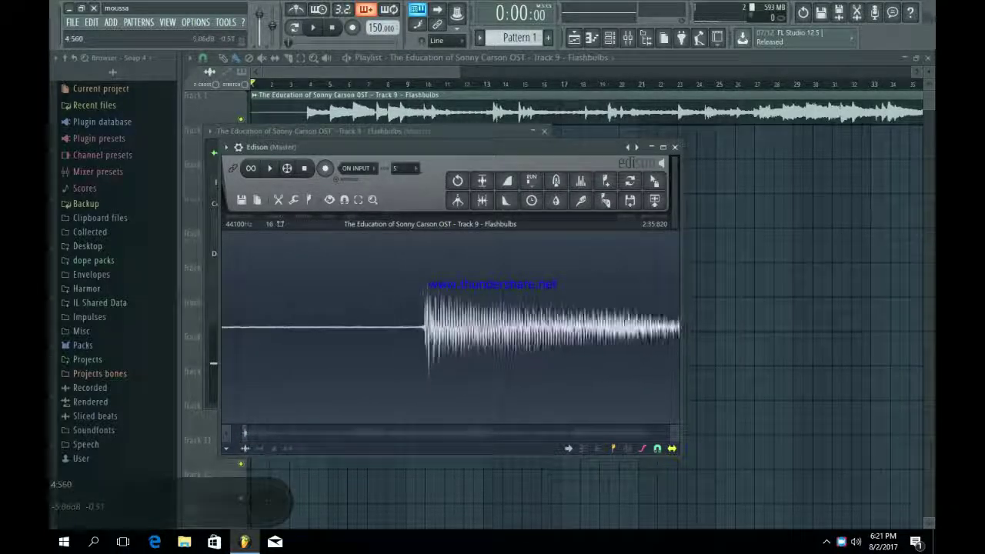
pyautogui.scroll(4, 259, 363)
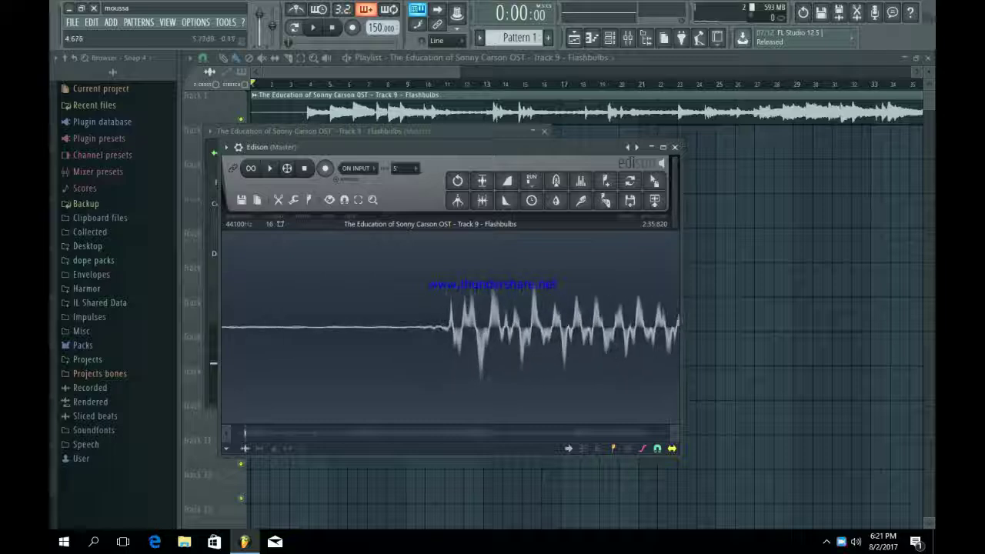
pyautogui.hscroll(1, 450, 327)
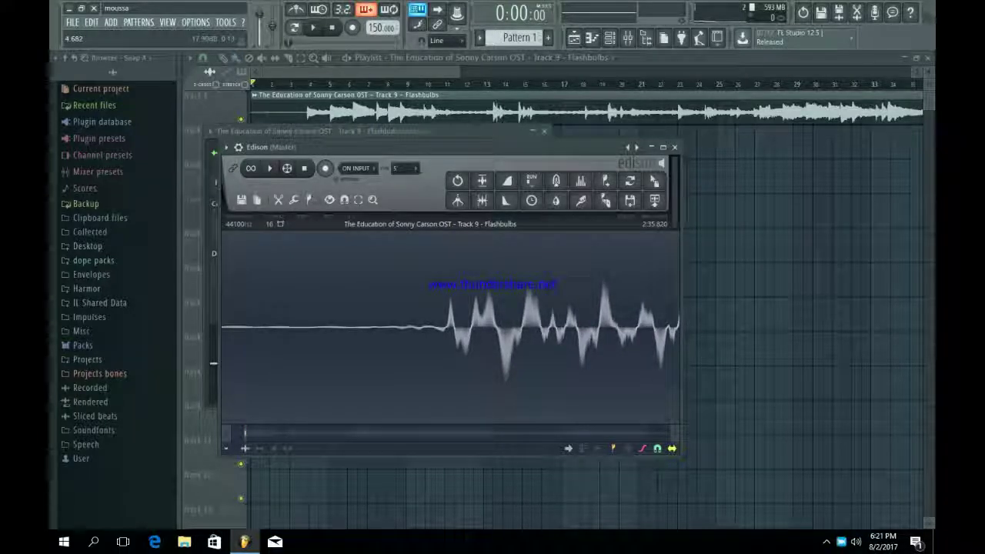
pyautogui.hscroll(1, 450, 327)
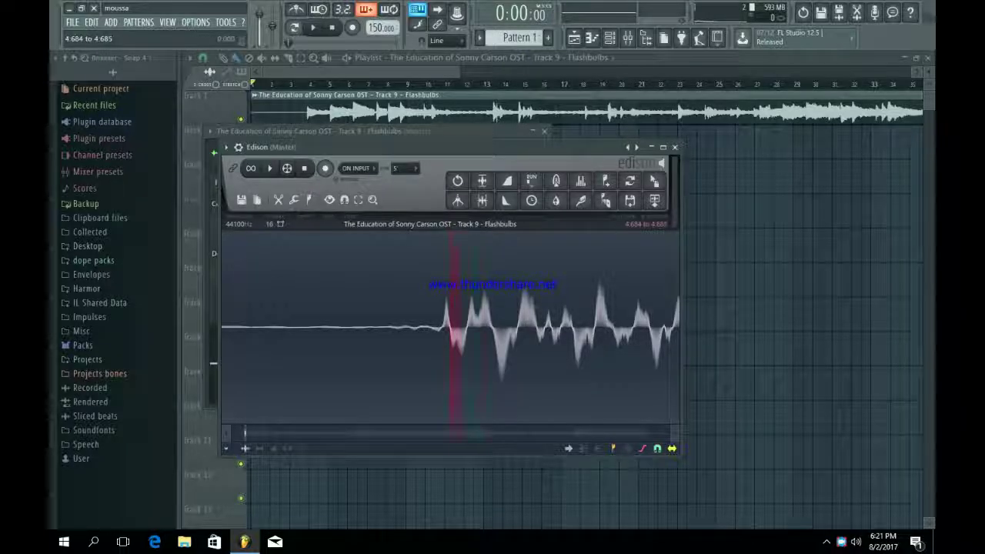
pyautogui.press('space')
pyautogui.moveTo(543, 327); pyautogui.dragTo(669, 338)
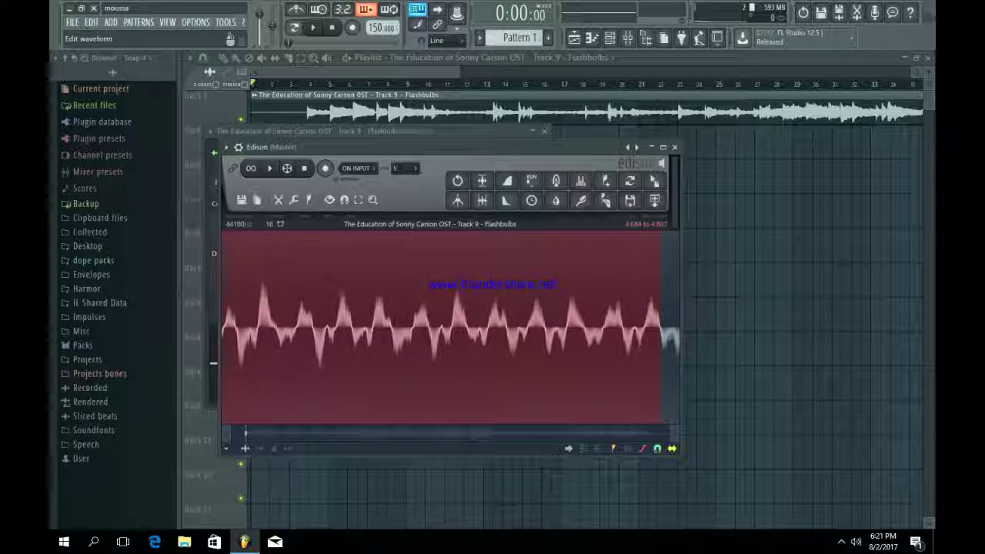
# Step: Extend the Edison selection so it runs from 4.684 to 12.316, ending just before the next loud note
pyautogui.scroll(-5, 671, 335)
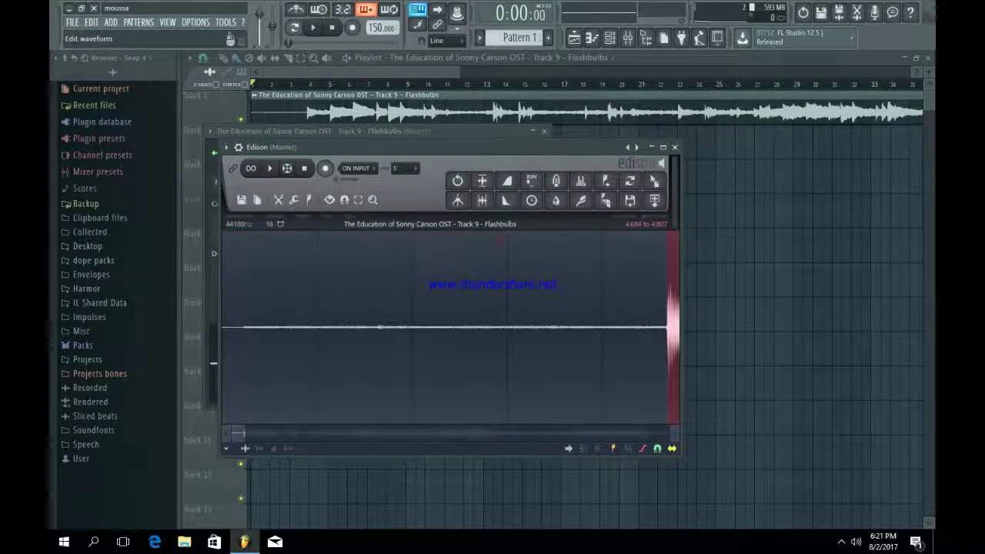
pyautogui.scroll(-5, 671, 335)
pyautogui.click(269, 168)
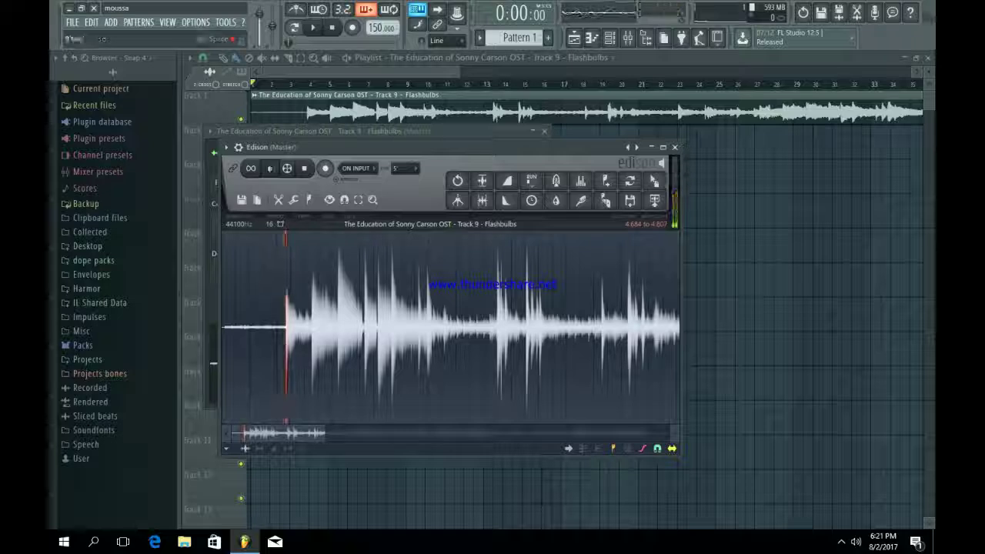
pyautogui.scroll(5, 289, 331)
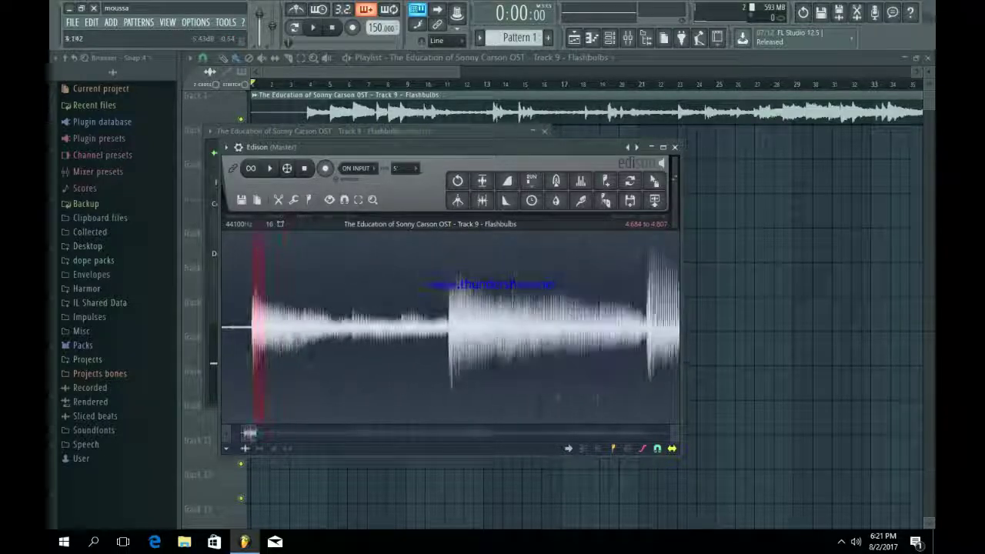
pyautogui.moveTo(264, 331); pyautogui.dragTo(620, 331)
pyautogui.press('space')
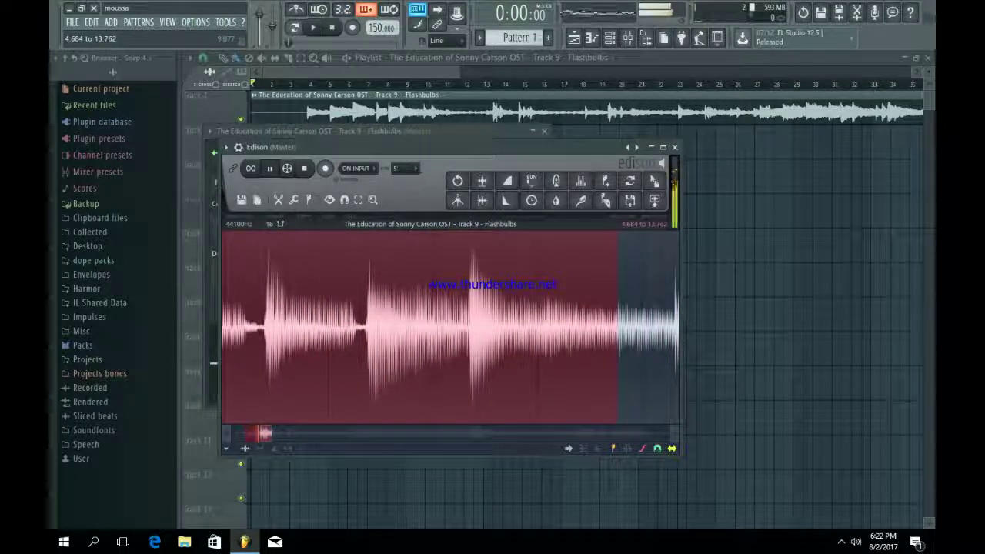
pyautogui.moveTo(627, 330)
pyautogui.mouseDown()
pyautogui.moveTo(665, 331)
pyautogui.moveTo(638, 331)
pyautogui.mouseUp()
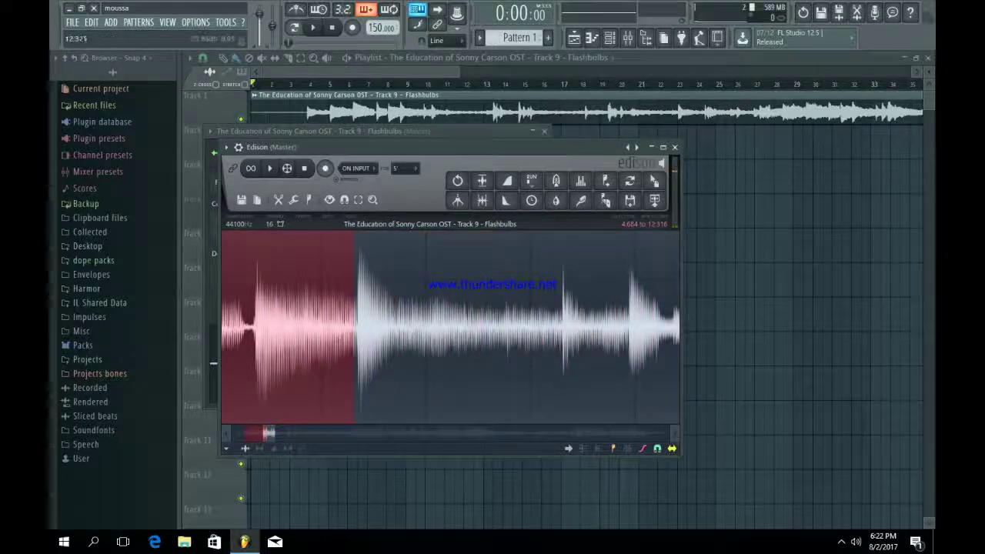
# Step: Check the selection's end against the waveform up close and listen to the selected section as a loop
pyautogui.scroll(3, 358, 331)
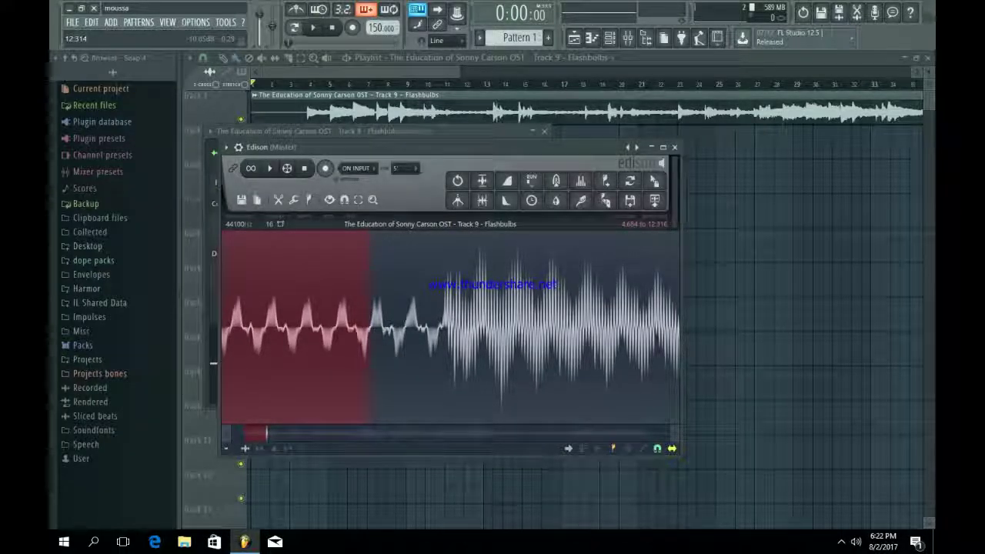
pyautogui.moveTo(370, 331)
pyautogui.mouseDown()
pyautogui.moveTo(394, 331)
pyautogui.moveTo(380, 331)
pyautogui.mouseUp()
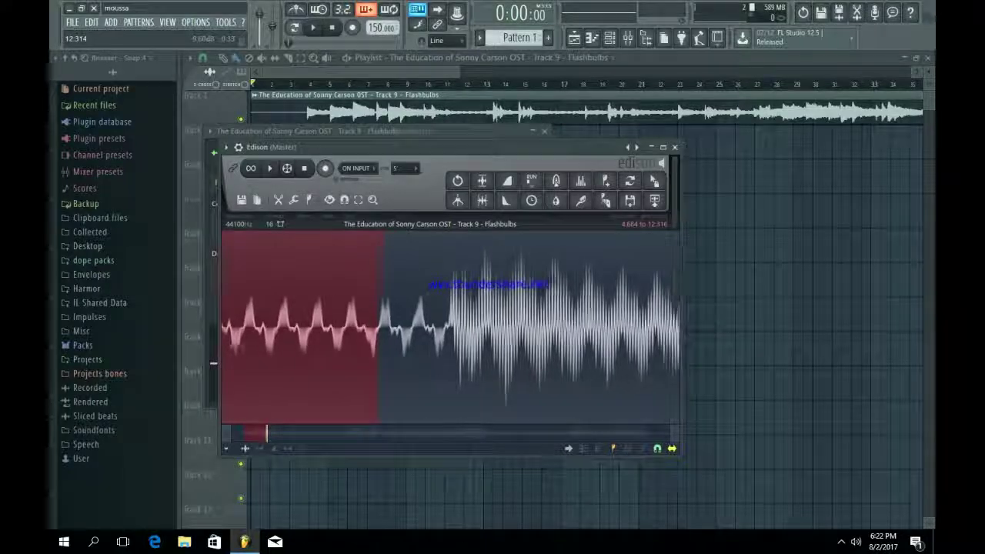
pyautogui.press('space')
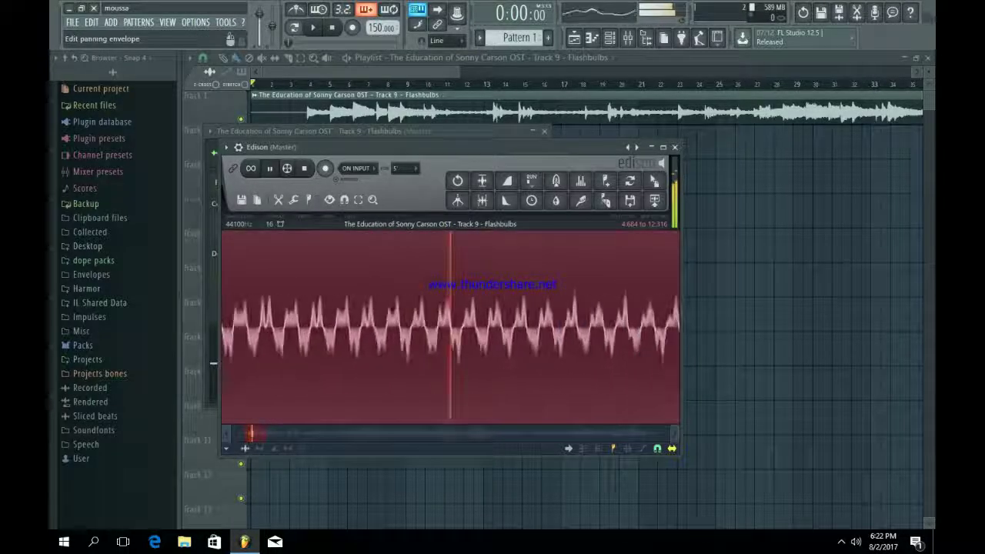
pyautogui.scroll(-5, 450, 329)
pyautogui.moveTo(243, 433); pyautogui.dragTo(270, 433)
pyautogui.press('space')
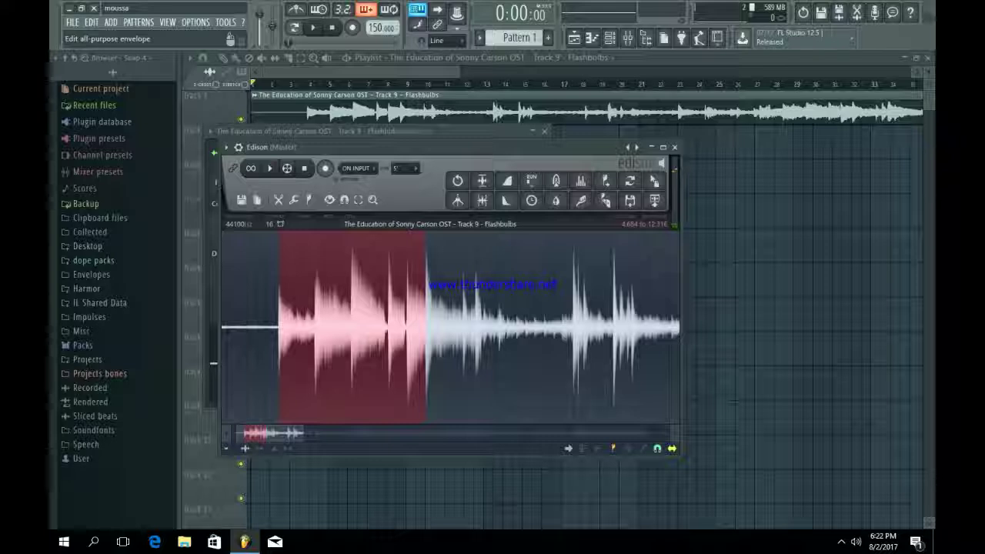
pyautogui.press('space')
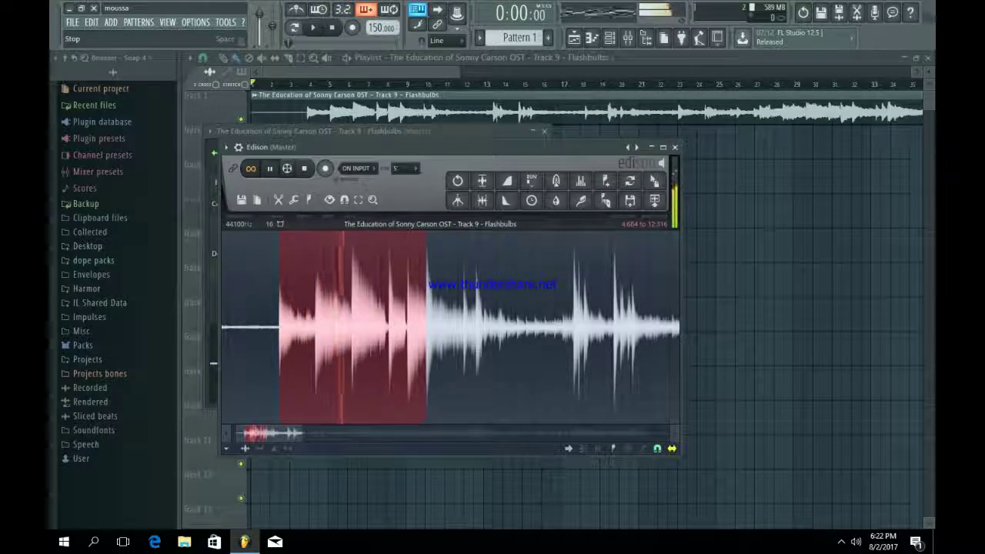
pyautogui.click(305, 168)
# Step: Replace the full-length song clip on playlist Track 1 with the selected Edison section, starting at bar 1
pyautogui.moveTo(654, 182); pyautogui.dragTo(613, 217)
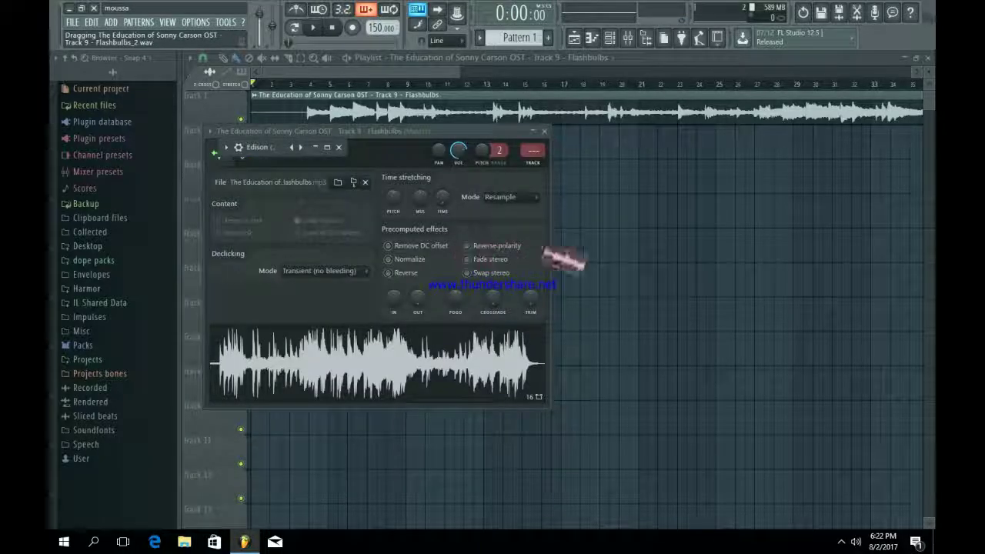
pyautogui.moveTo(563, 260); pyautogui.dragTo(258, 142)
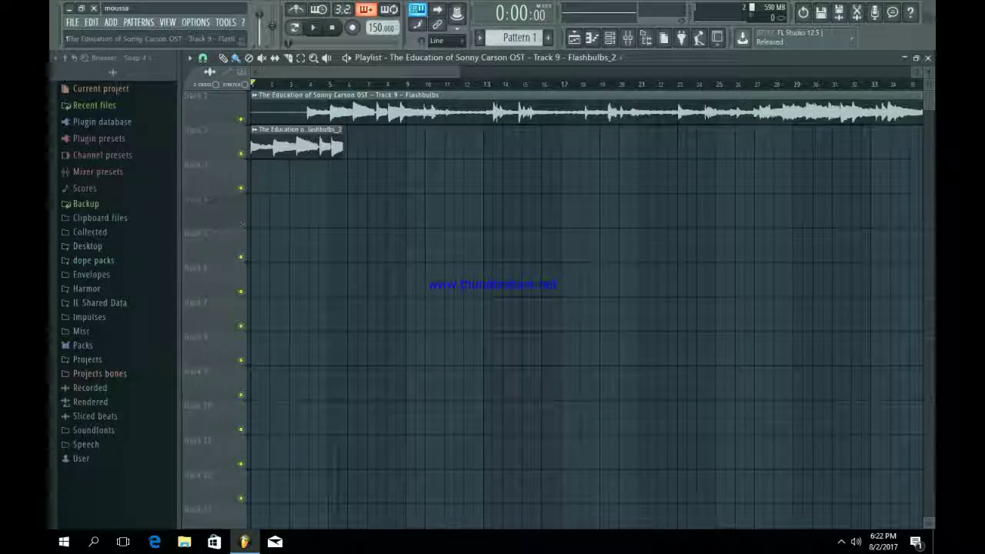
pyautogui.rightClick(554, 111)
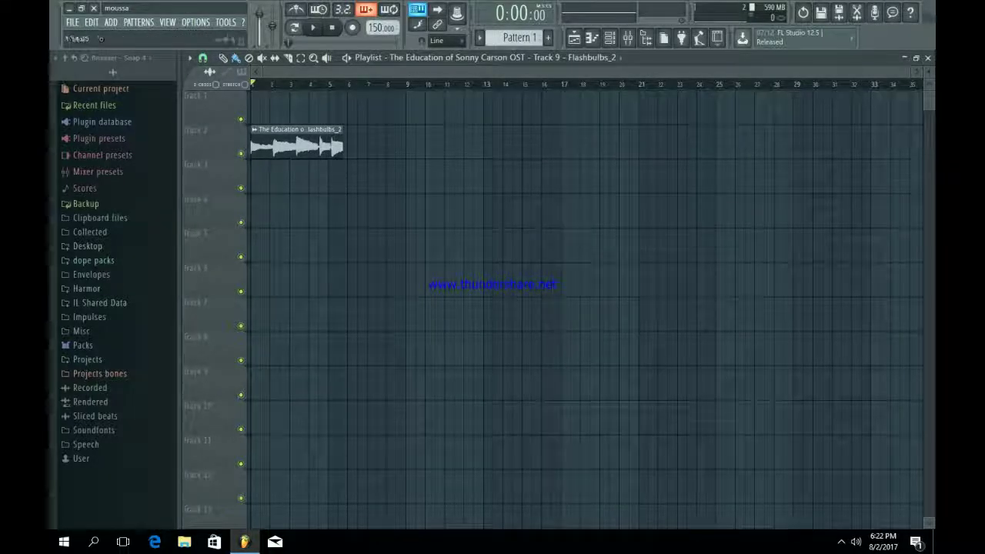
pyautogui.moveTo(296, 145); pyautogui.dragTo(296, 111)
# Step: Play the trimmed sample clip from the start of the playlist
pyautogui.press('space')
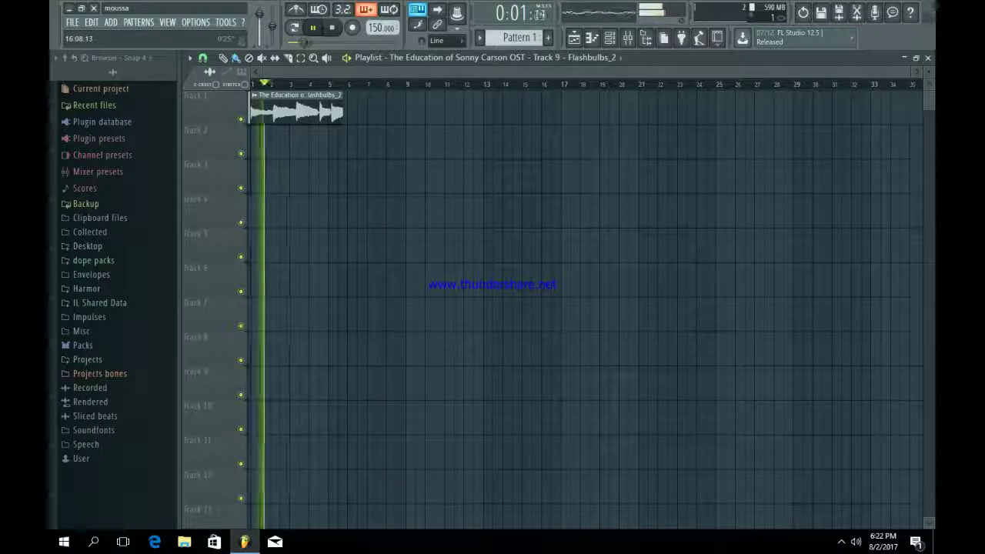
pyautogui.scroll(5, 500, 112)
pyautogui.press('space')
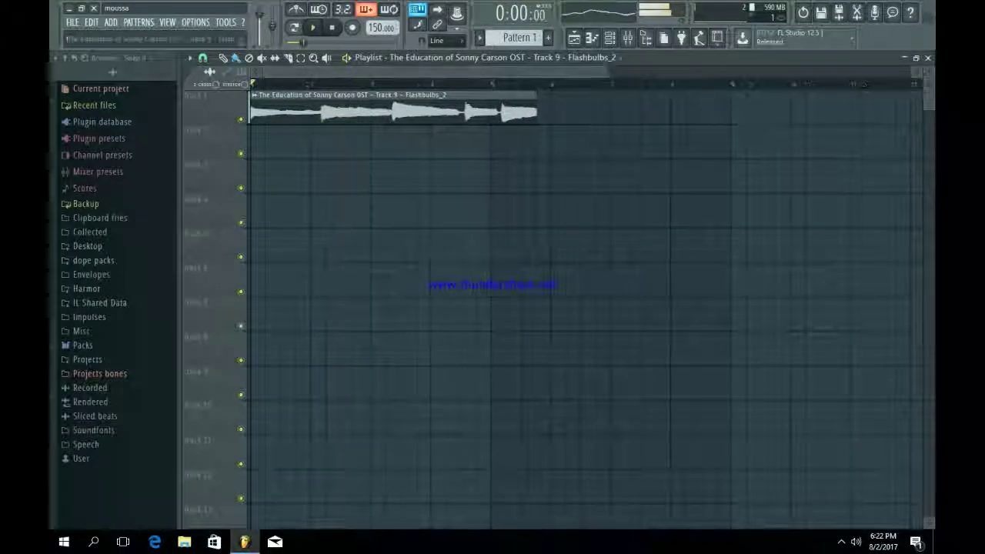
# Step: Shorten the trimmed clip with the time-stretching time setting so it spans exactly four bars, keeping the Resample mode
pyautogui.doubleClick(400, 112)
pyautogui.moveTo(458, 213)
pyautogui.mouseDown()
pyautogui.moveTo(459, 189)
pyautogui.moveTo(459, 230)
pyautogui.mouseUp()
pyautogui.press('space')
pyautogui.press('space')
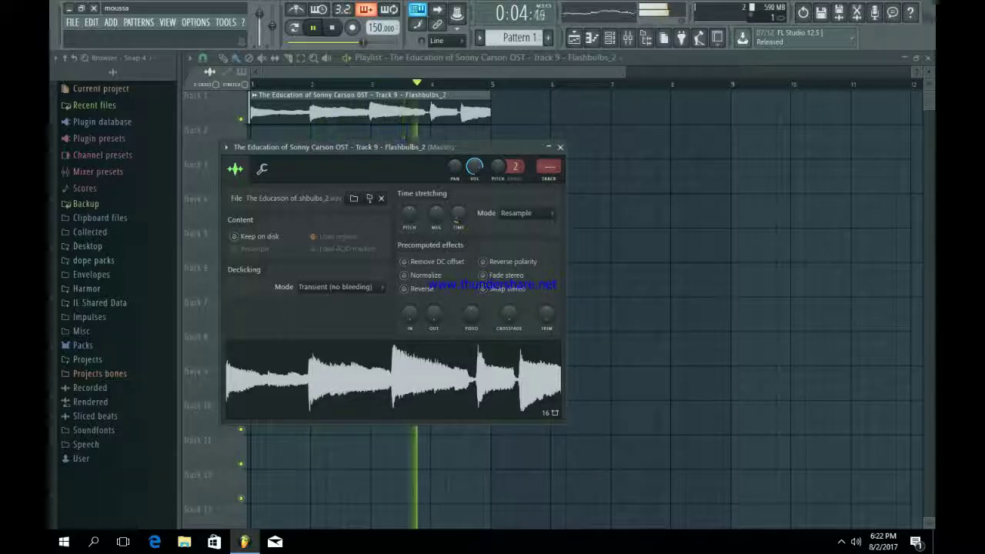
pyautogui.click(526, 213)
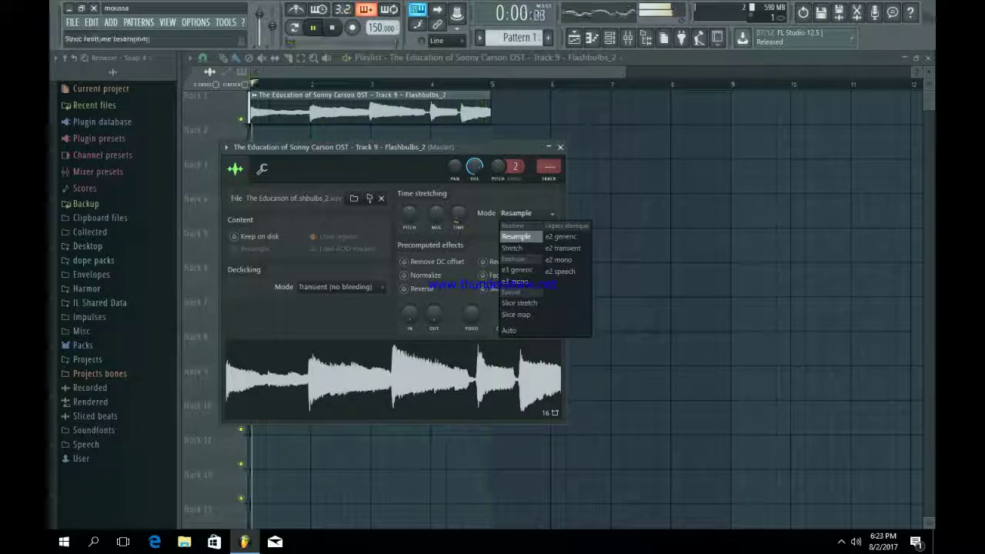
pyautogui.click(520, 236)
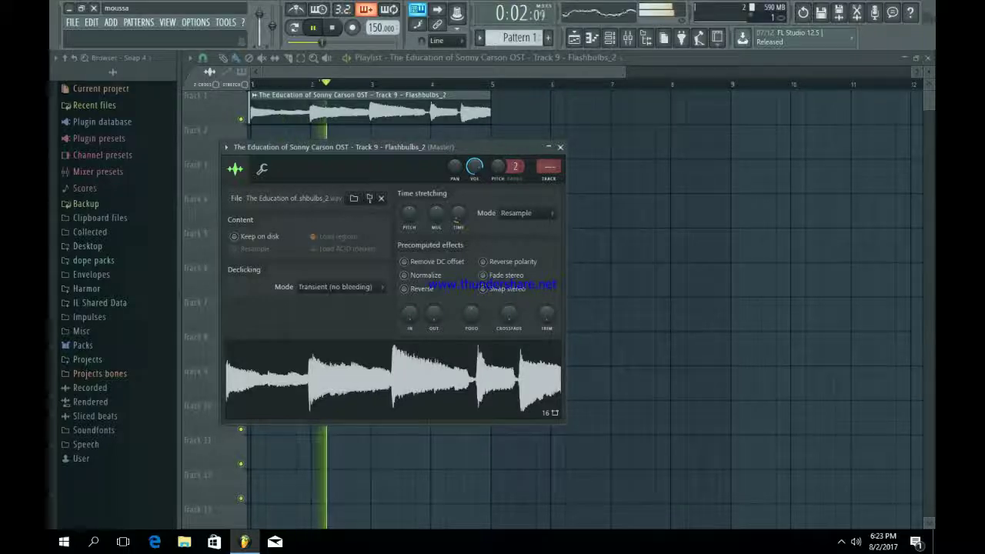
# Step: Add Fruity Parametric EQ 2 to effect slot 1 of the trimmed sample's mixer track
pyautogui.press('F9')
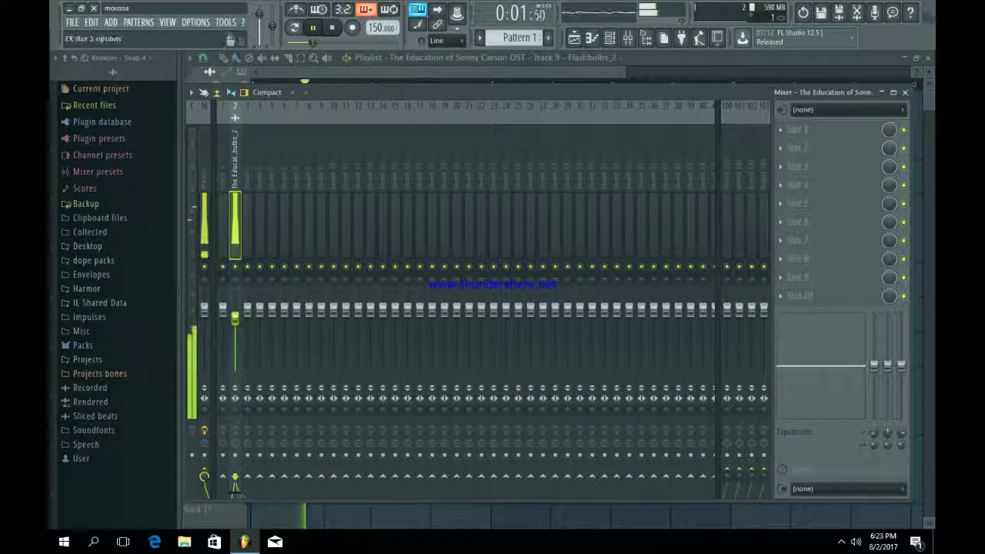
pyautogui.click(780, 130)
pyautogui.click(782, 433)
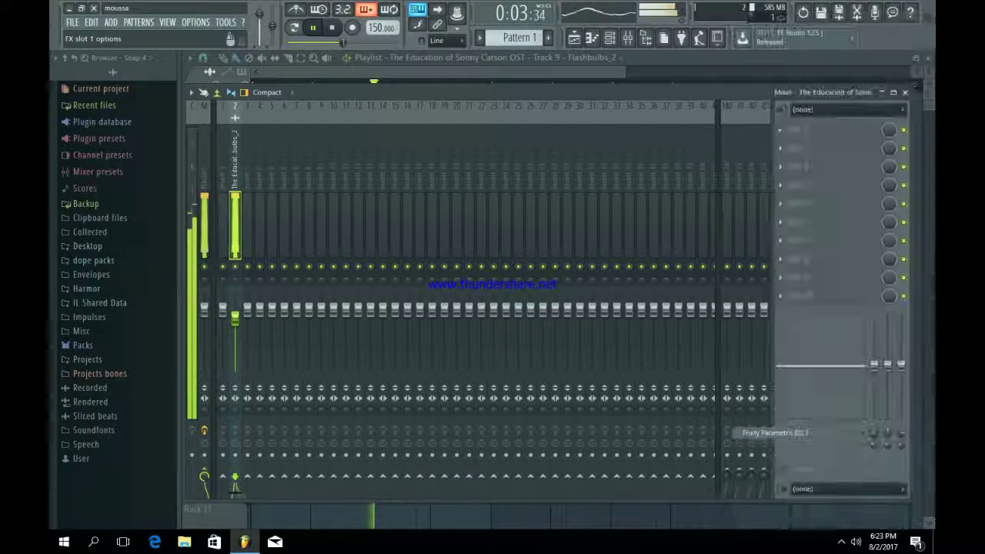
# Step: Turn EQ band 1 into a Steep 8 high-pass that cuts the lows, and pull the highest band down to soften the highs
pyautogui.rightClick(341, 310)
pyautogui.moveTo(366, 354)
pyautogui.click(404, 355)
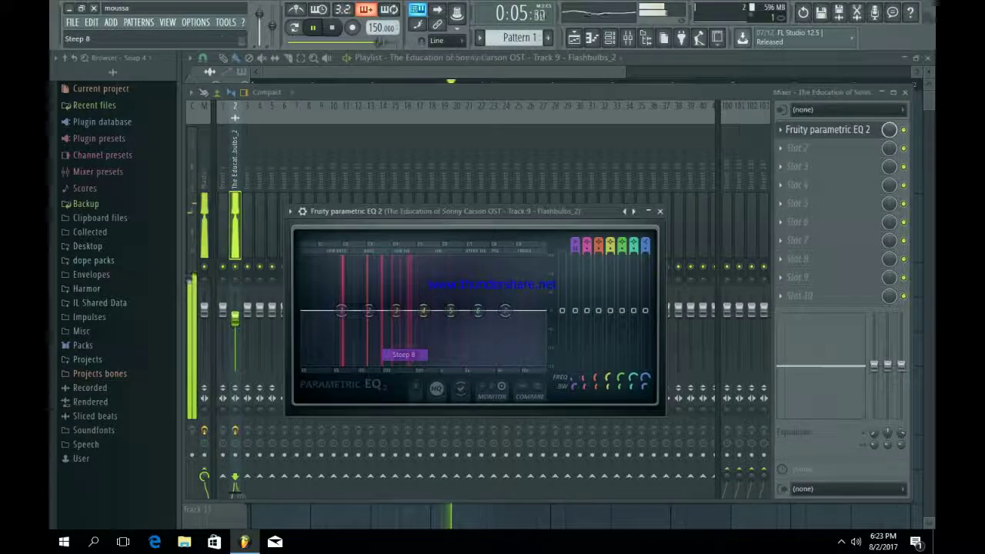
pyautogui.moveTo(341, 311); pyautogui.dragTo(377, 362)
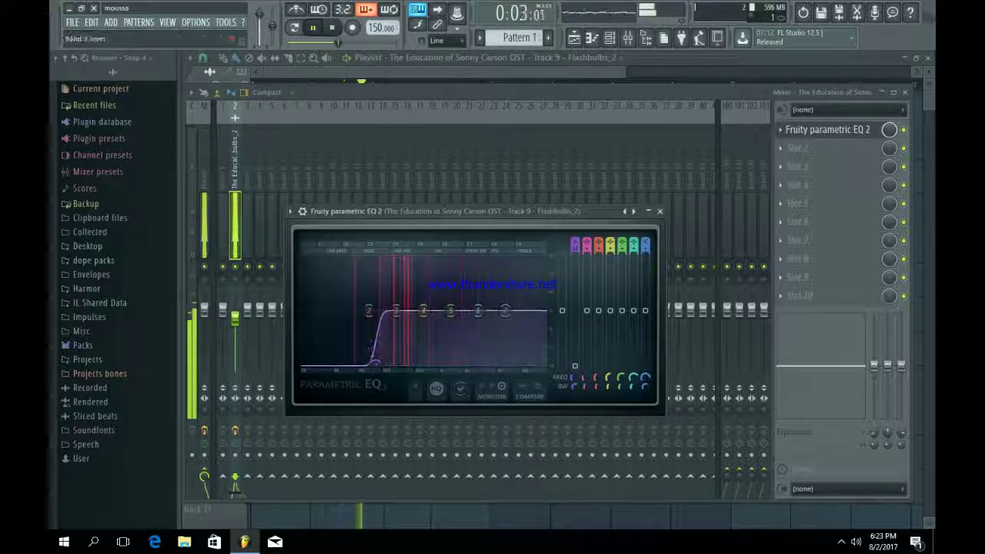
pyautogui.moveTo(504, 311); pyautogui.dragTo(545, 349)
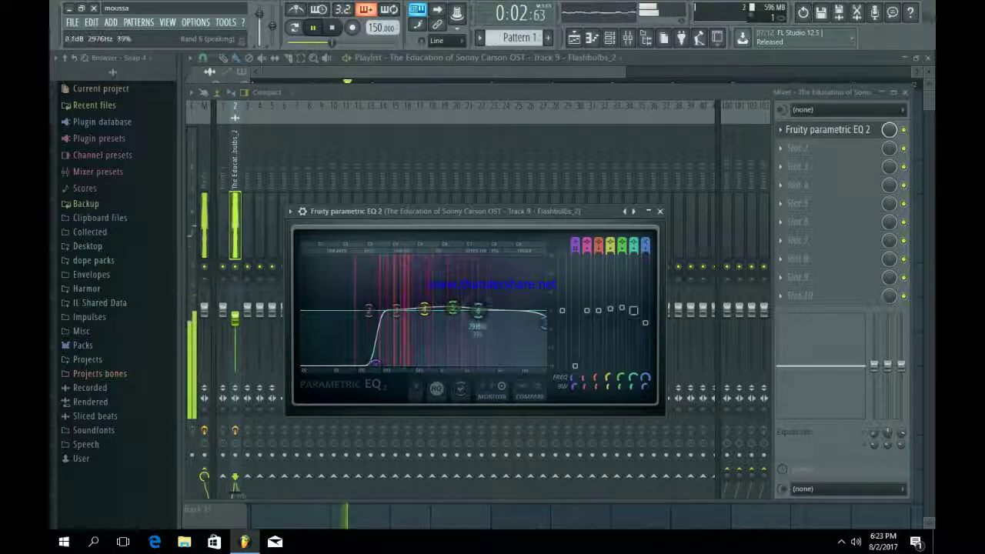
pyautogui.click(660, 211)
# Step: Add Fruity Stereo Shaper to effect slot 2 of the sample's mixer track and load one of its Effects presets
pyautogui.click(780, 166)
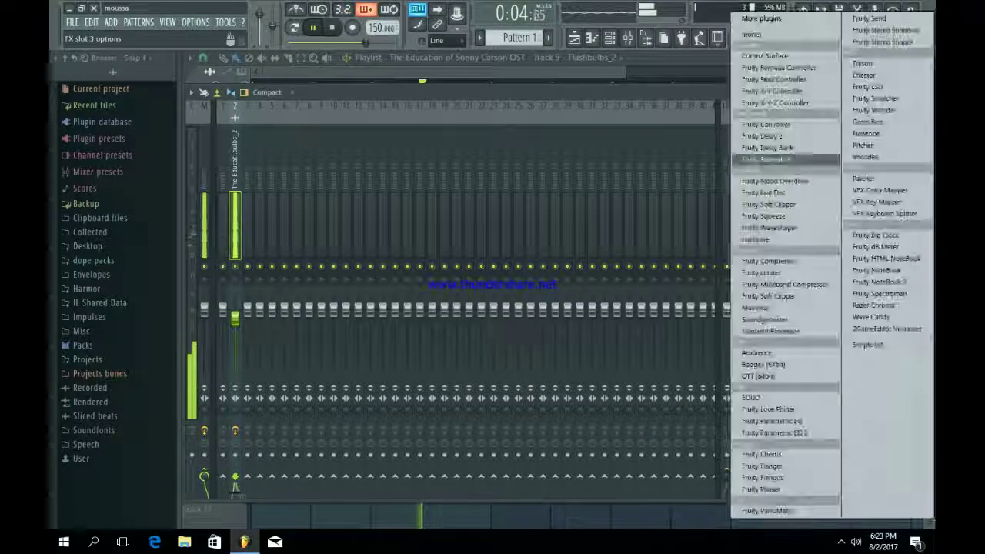
pyautogui.click(885, 42)
pyautogui.click(437, 228)
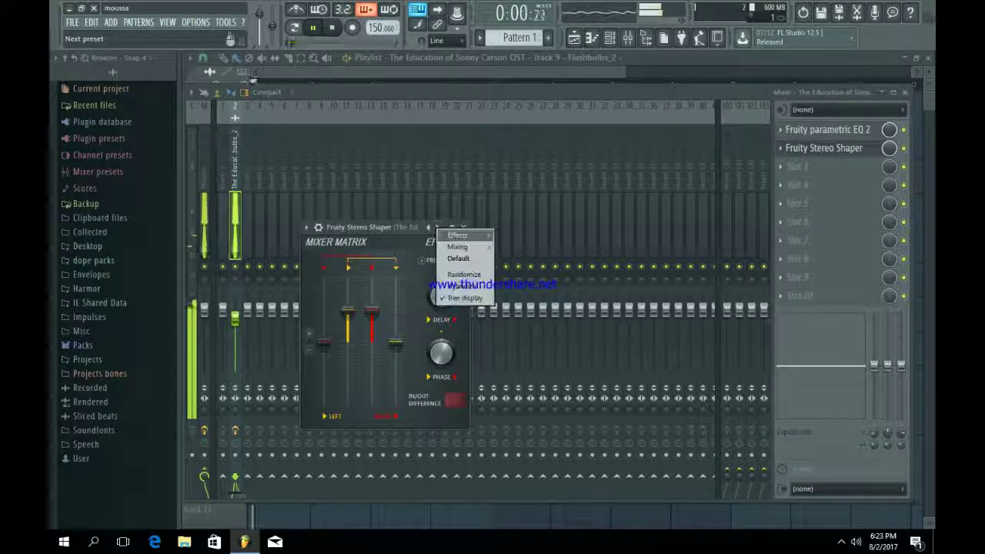
pyautogui.moveTo(458, 235)
pyautogui.click(523, 329)
pyautogui.click(463, 227)
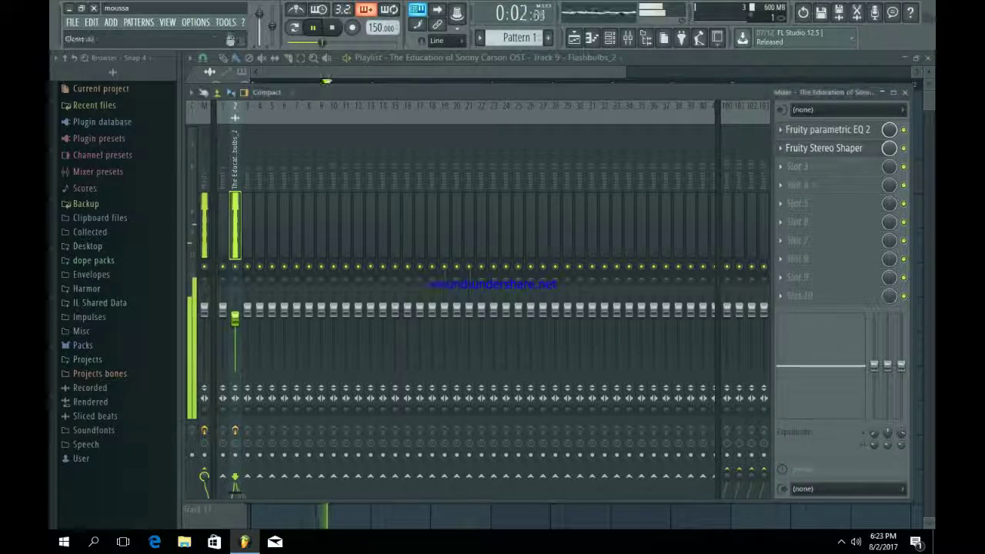
# Step: Add Fruity Reeverb 2 to effect slot 3 of the sample's mixer track
pyautogui.click(796, 166)
pyautogui.click(770, 158)
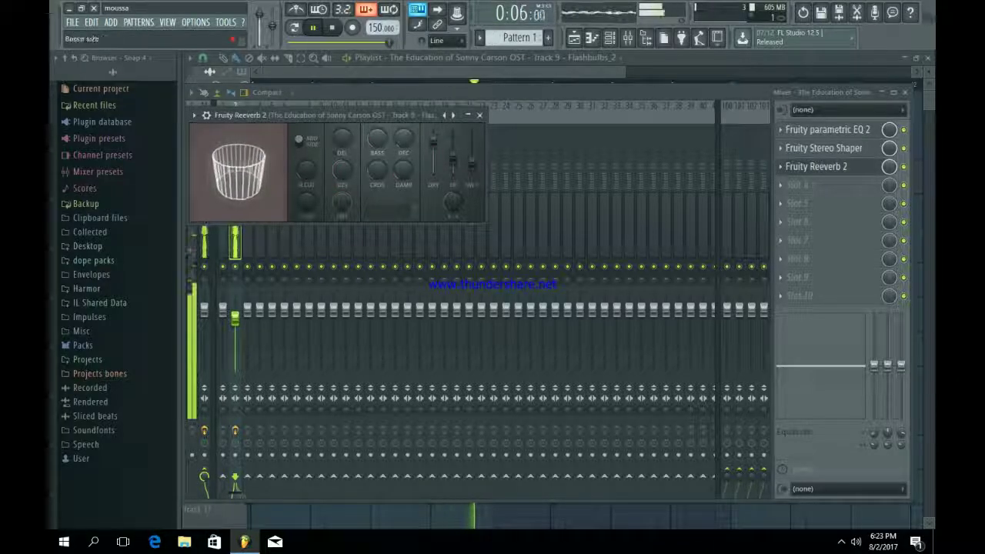
pyautogui.click(479, 116)
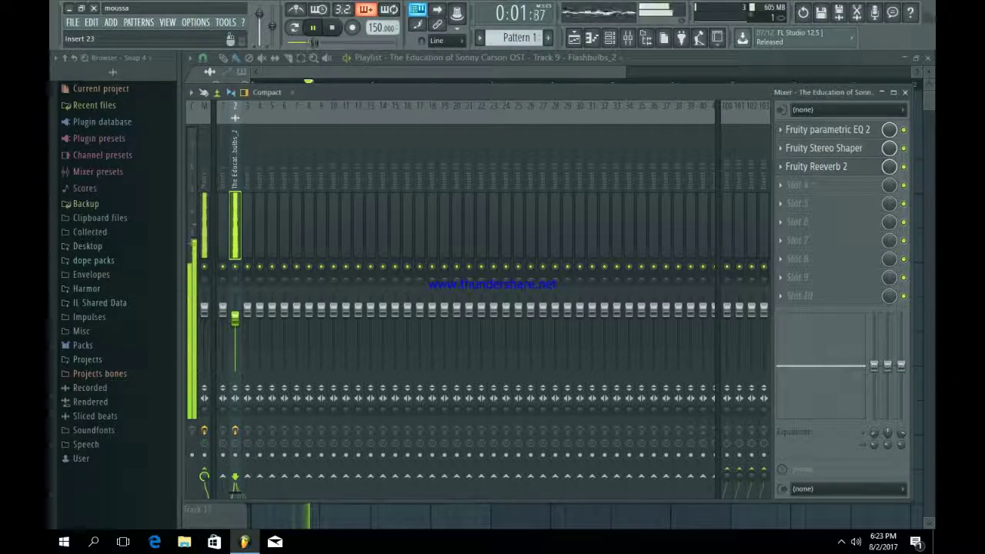
# Step: Duplicate the four-bar sample clip on Track 1 three times so the loop fills bars 1 to 16
pyautogui.press('F9')
pyautogui.moveTo(527, 144); pyautogui.dragTo(373, 109)
pyautogui.hotkey('ctrl', 'b')
pyautogui.hotkey('ctrl', 'b')
pyautogui.hotkey('ctrl', 'b')
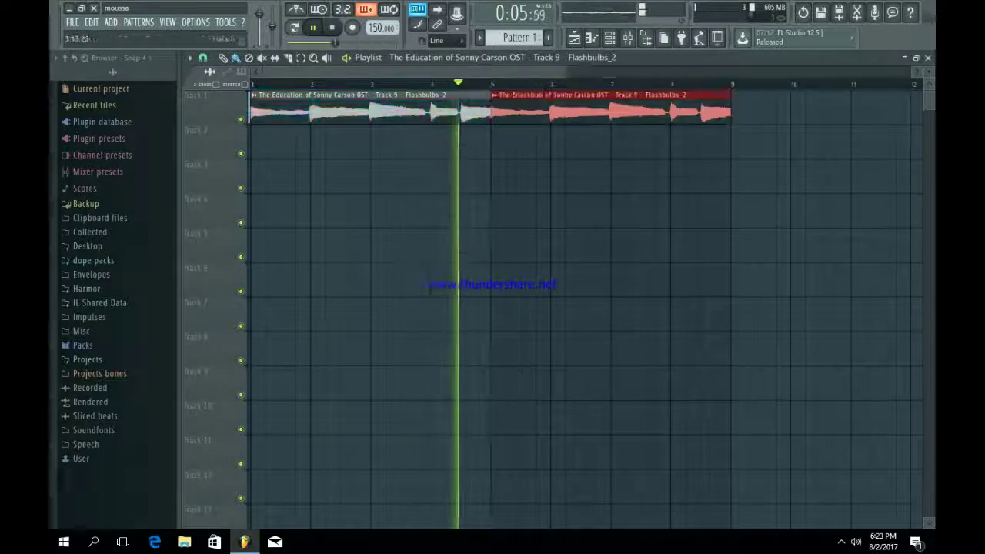
pyautogui.moveTo(382, 71); pyautogui.dragTo(263, 72)
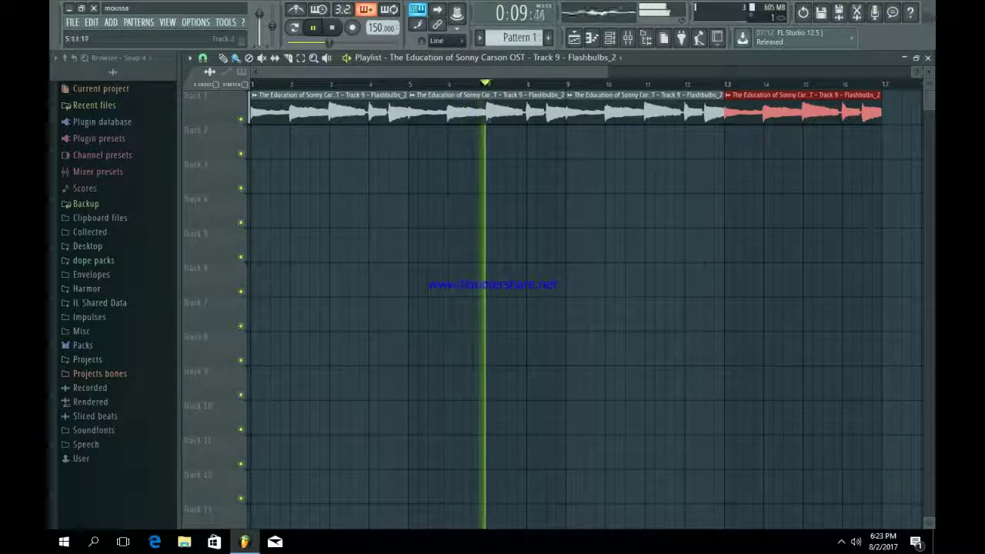
# Step: Raise the time-stretching pitch of the Mad High Snare2 sample slightly, leaving the stretching mode on Auto
pyautogui.press('F6')
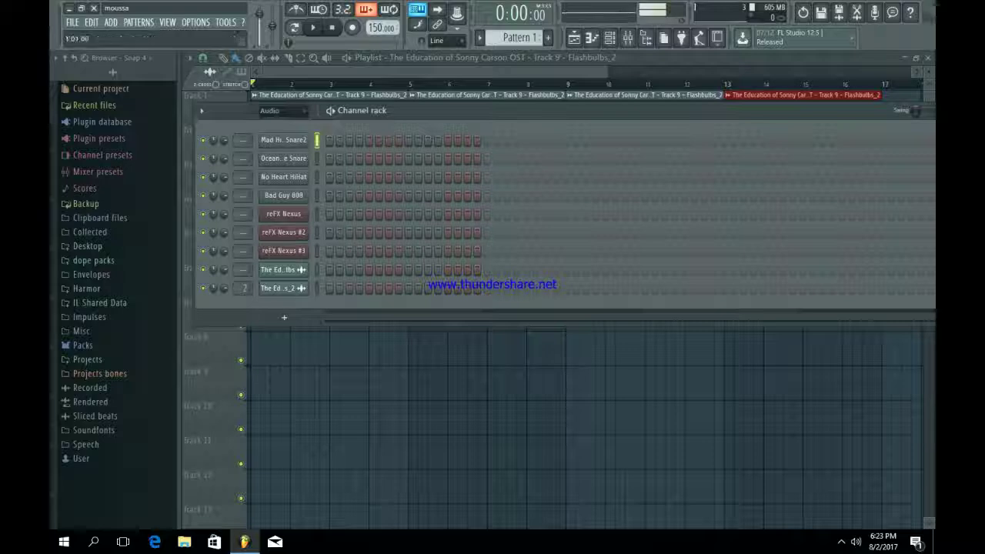
pyautogui.click(283, 140)
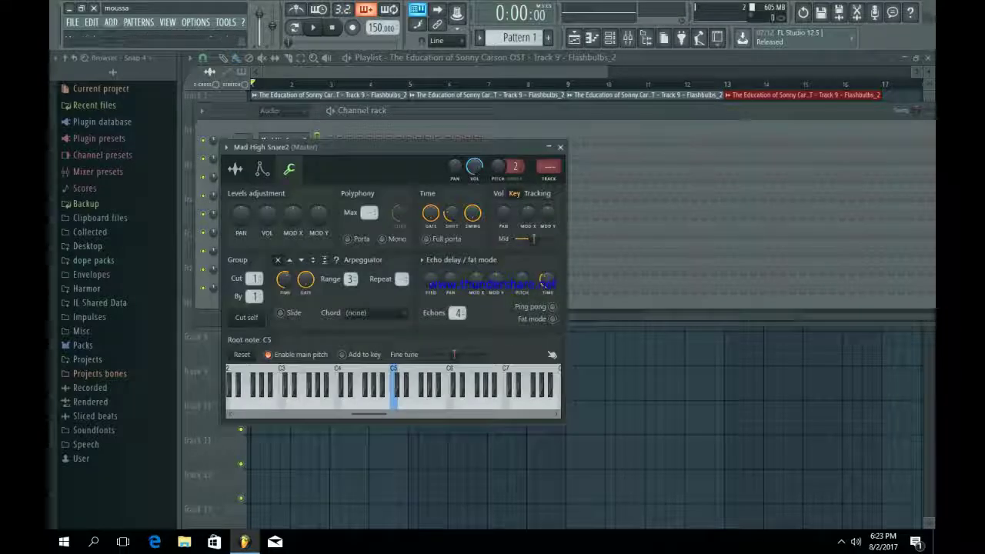
pyautogui.click(235, 168)
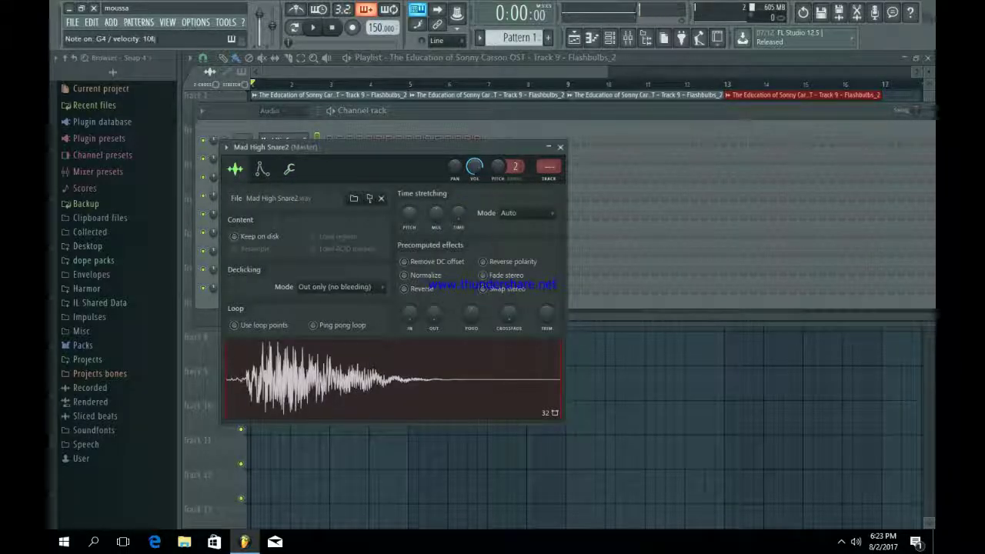
pyautogui.click(527, 212)
pyautogui.click(517, 236)
pyautogui.rightClick(407, 213)
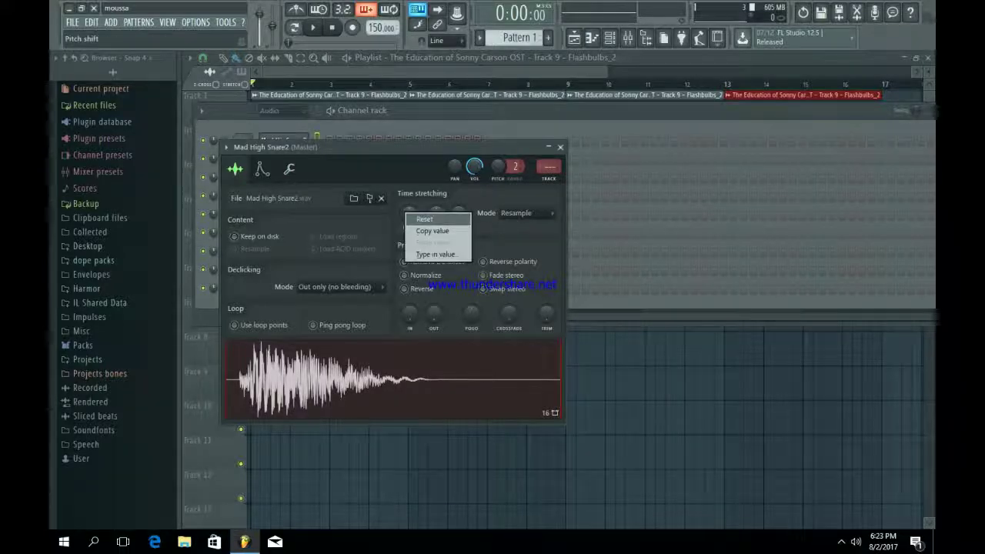
pyautogui.click(422, 219)
pyautogui.click(527, 212)
pyautogui.click(517, 236)
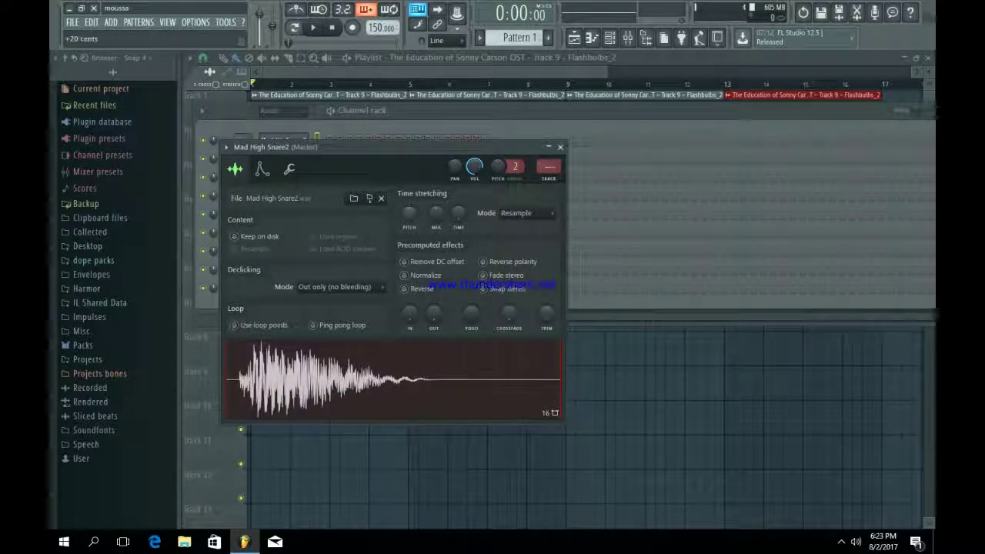
pyautogui.moveTo(409, 213); pyautogui.dragTo(410, 208)
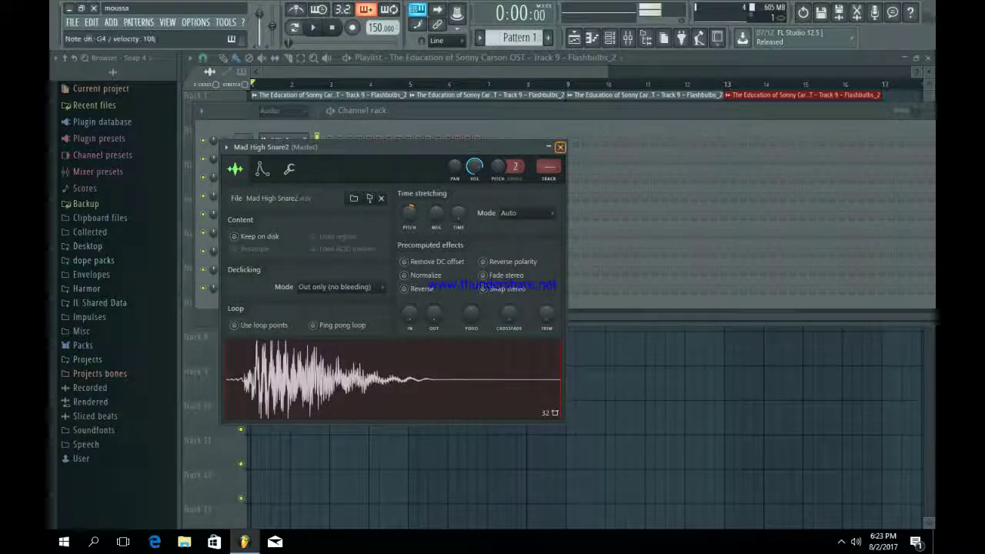
pyautogui.click(560, 147)
# Step: Raise the time-stretching pitch of the Ocean Drive Snare sample slightly in its channel settings
pyautogui.click(283, 158)
pyautogui.click(251, 185)
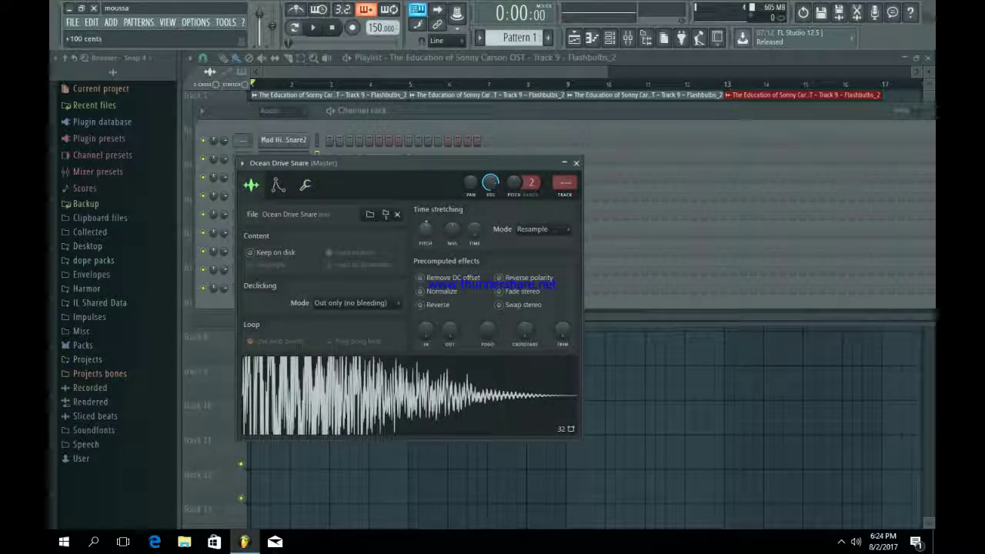
pyautogui.moveTo(426, 229); pyautogui.dragTo(425, 224)
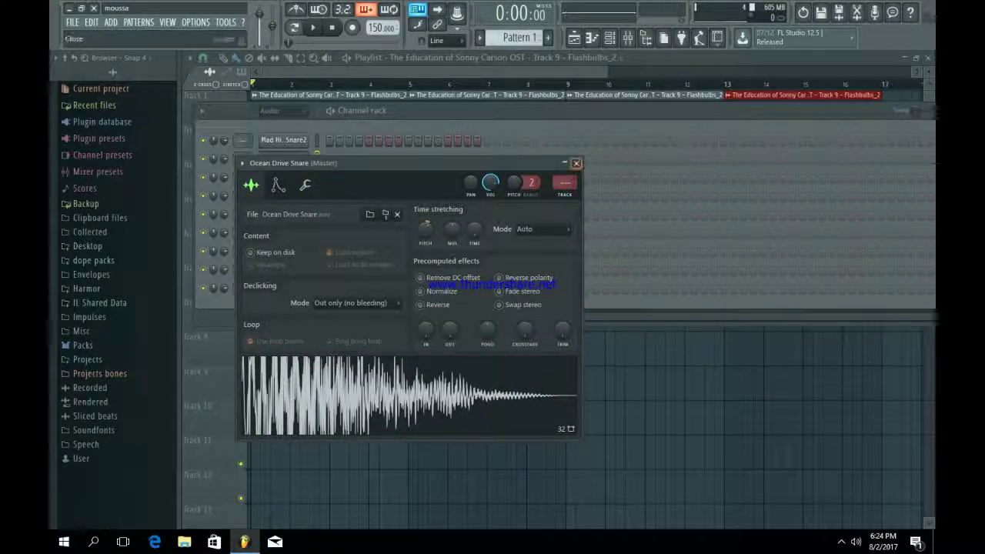
pyautogui.press('Escape')
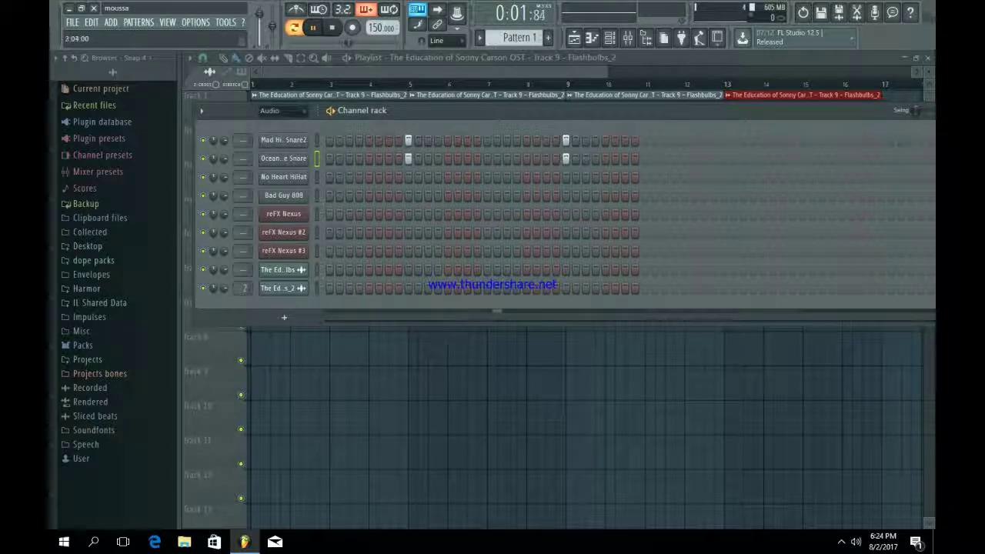
# Step: Program both snare channels of Pattern 1 with hits on steps 9, 25, 41 and 57 while the pattern plays
pyautogui.press('space')
pyautogui.click(723, 140)
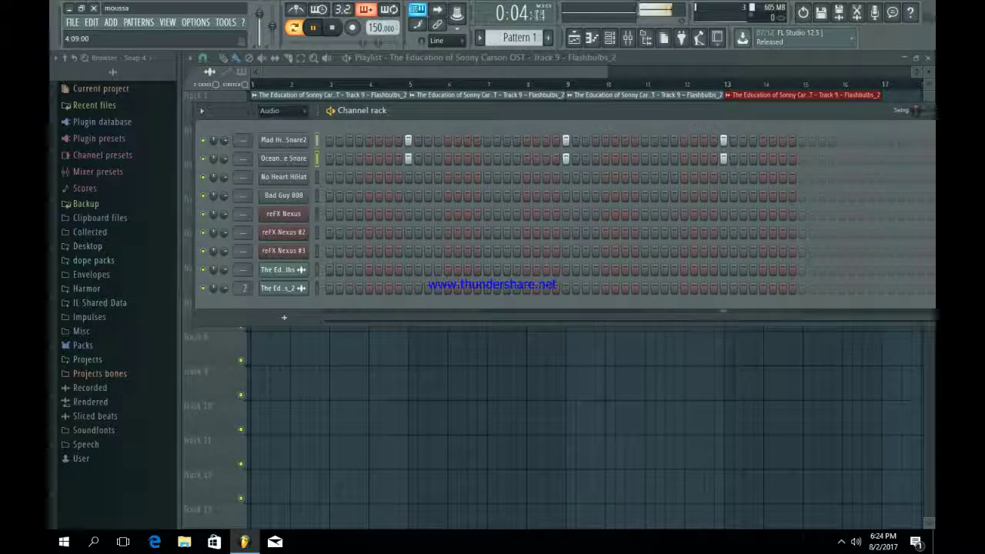
pyautogui.click(881, 140)
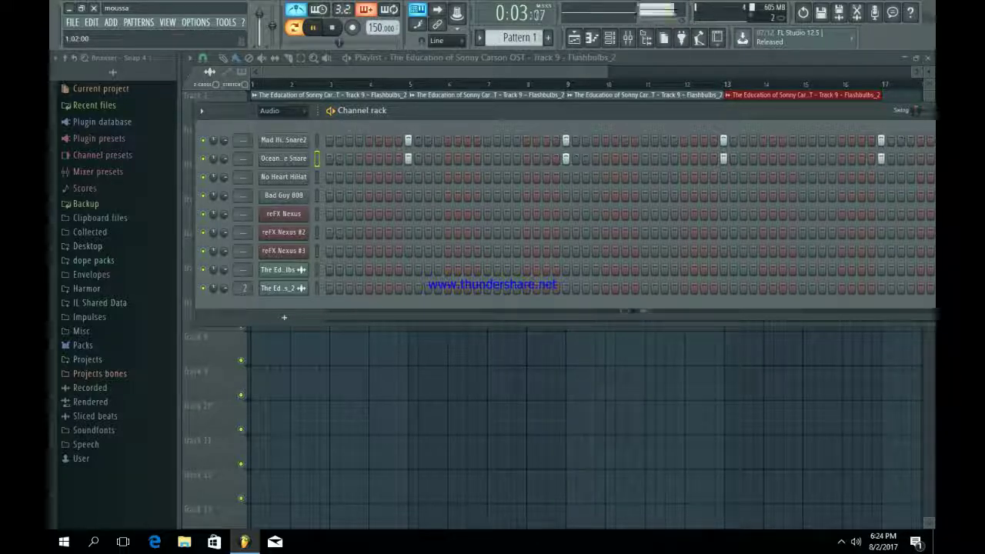
# Step: Compare the sample and miscellaneous channel settings of the Mad High Snare2 and Ocean Drive Snare channels
pyautogui.click(283, 140)
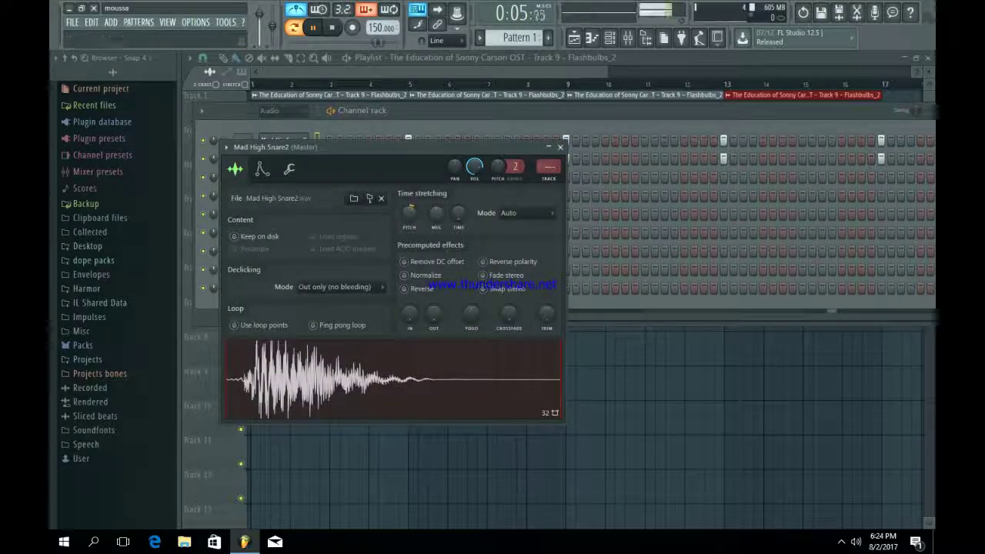
pyautogui.click(289, 169)
pyautogui.click(235, 168)
pyautogui.click(560, 146)
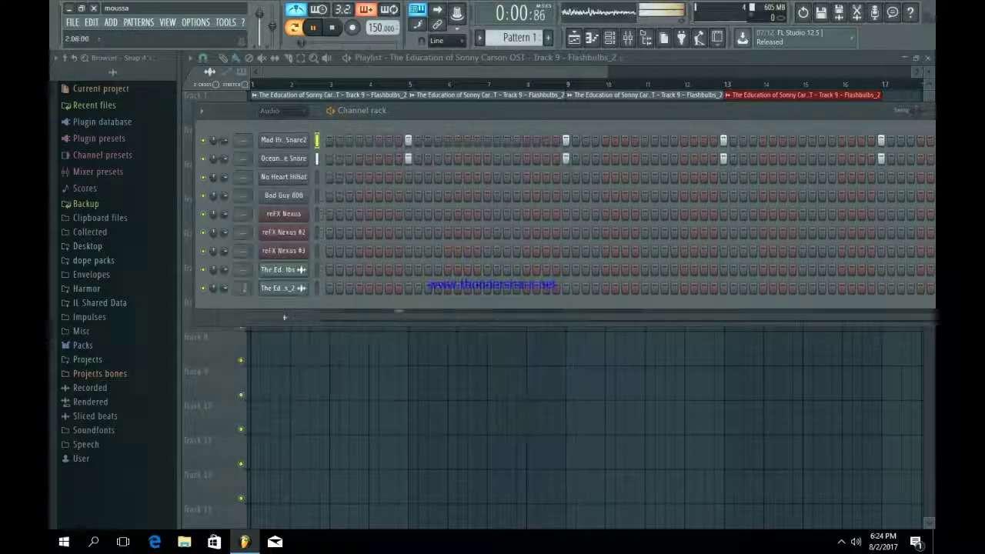
pyautogui.click(283, 158)
pyautogui.click(305, 185)
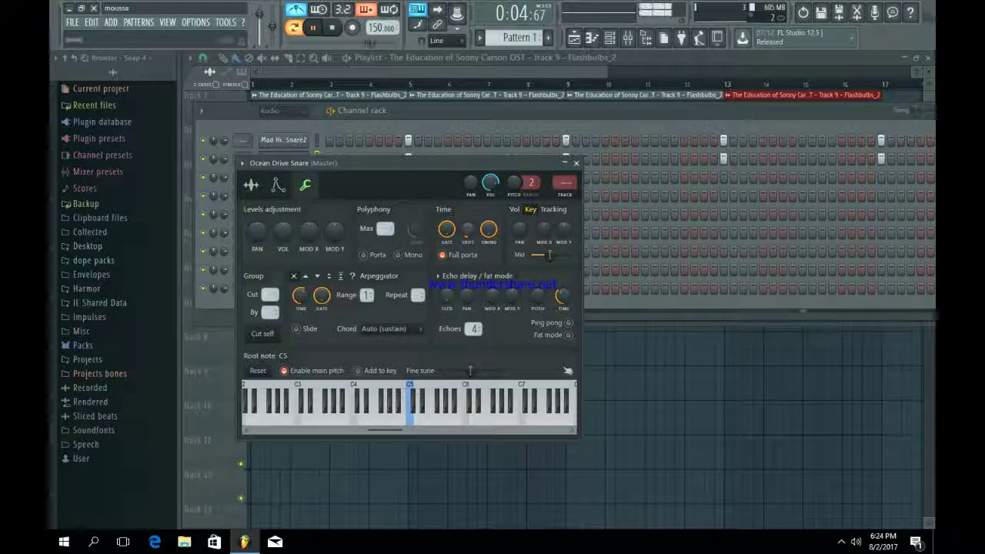
pyautogui.click(575, 162)
# Step: Set the time shift of the Mad High Snare2 channel to 0:00
pyautogui.click(283, 139)
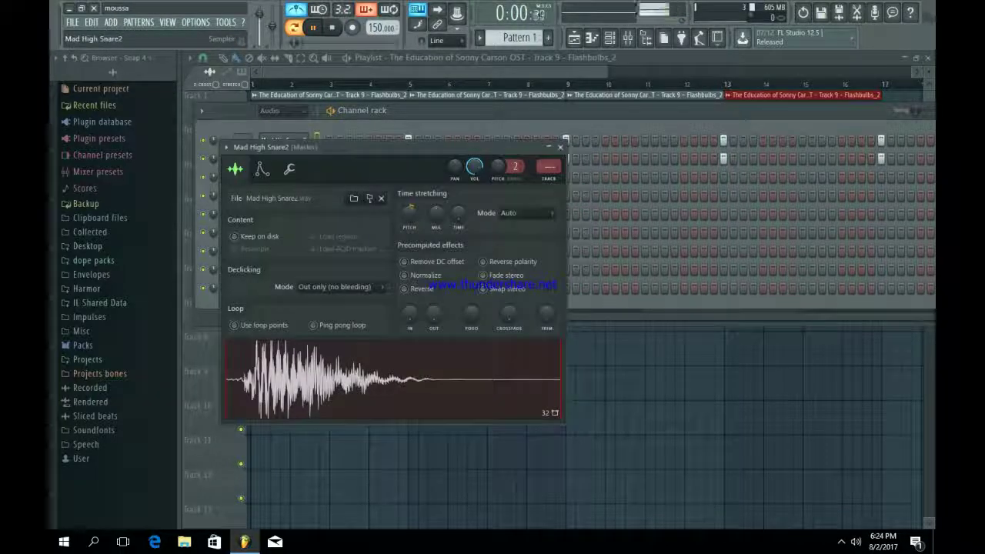
pyautogui.click(289, 168)
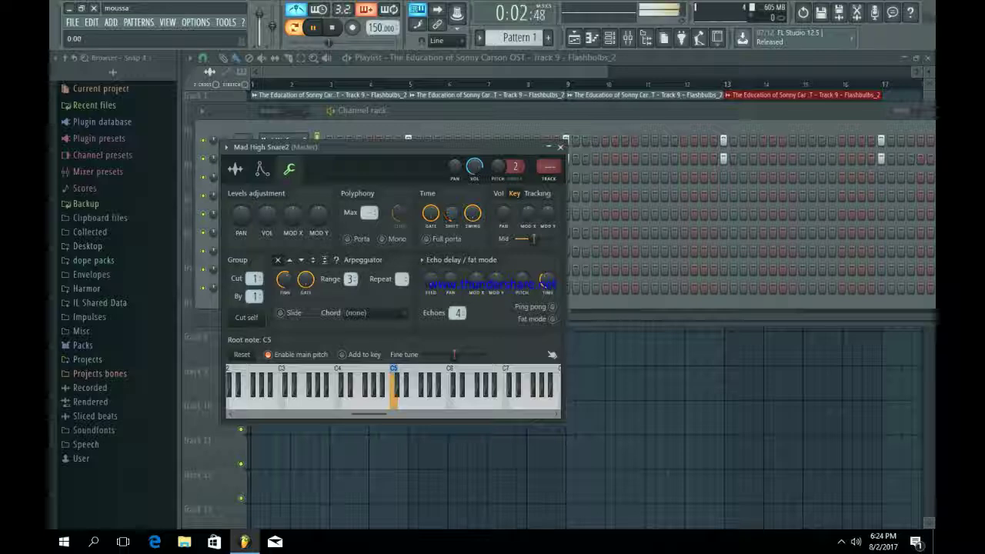
pyautogui.click(560, 147)
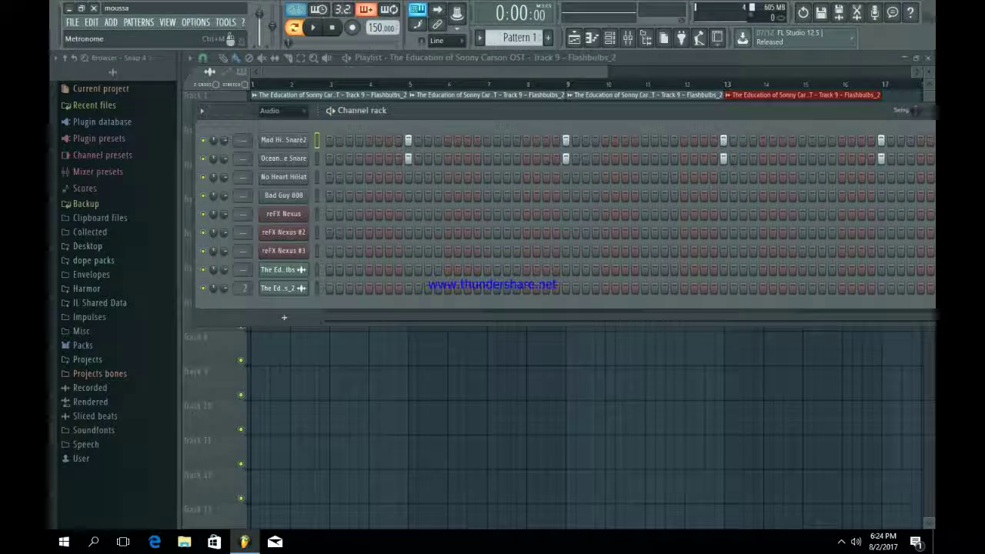
# Step: Place Pattern 1 on playlist Track 2 at bar 1, duplicate it three times through bar 16, and play the song
pyautogui.click(573, 37)
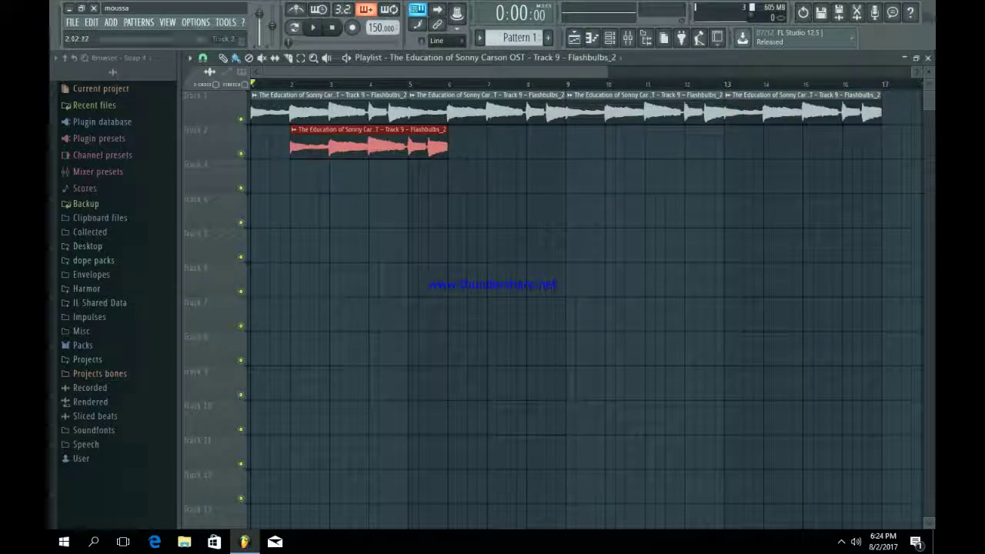
pyautogui.click(431, 59)
pyautogui.click(428, 114)
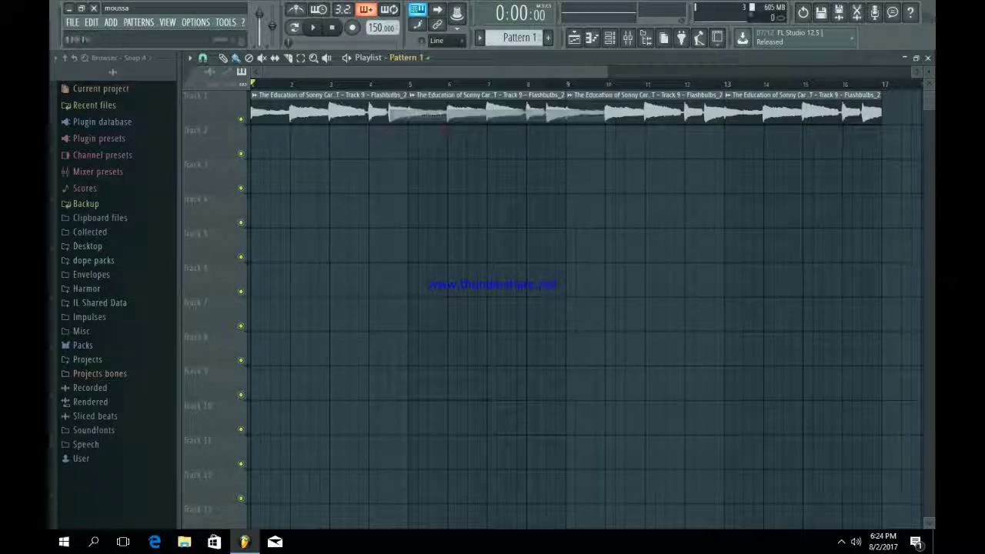
pyautogui.click(311, 142)
pyautogui.hotkey('ctrl', 'b')
pyautogui.hotkey('ctrl', 'b')
pyautogui.hotkey('ctrl', 'b')
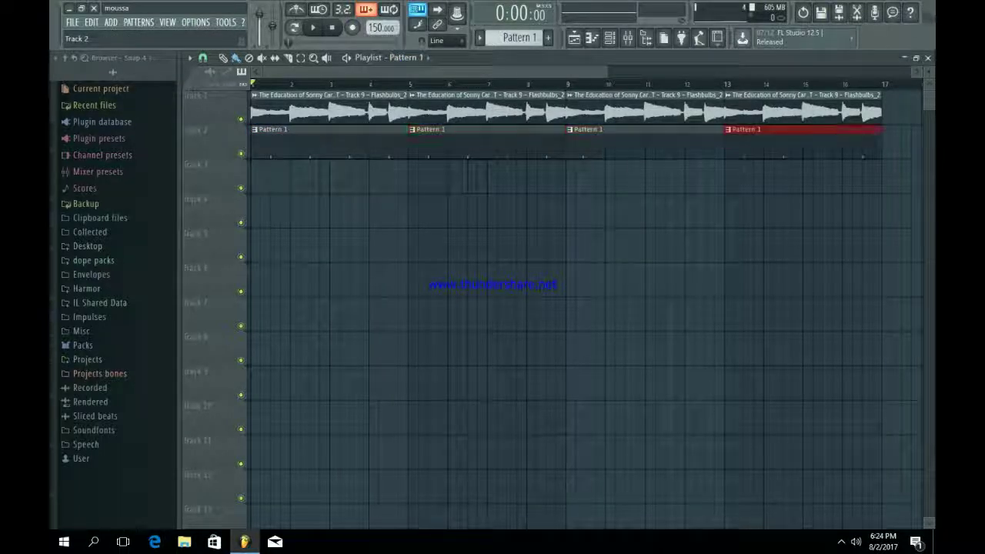
pyautogui.press('space')
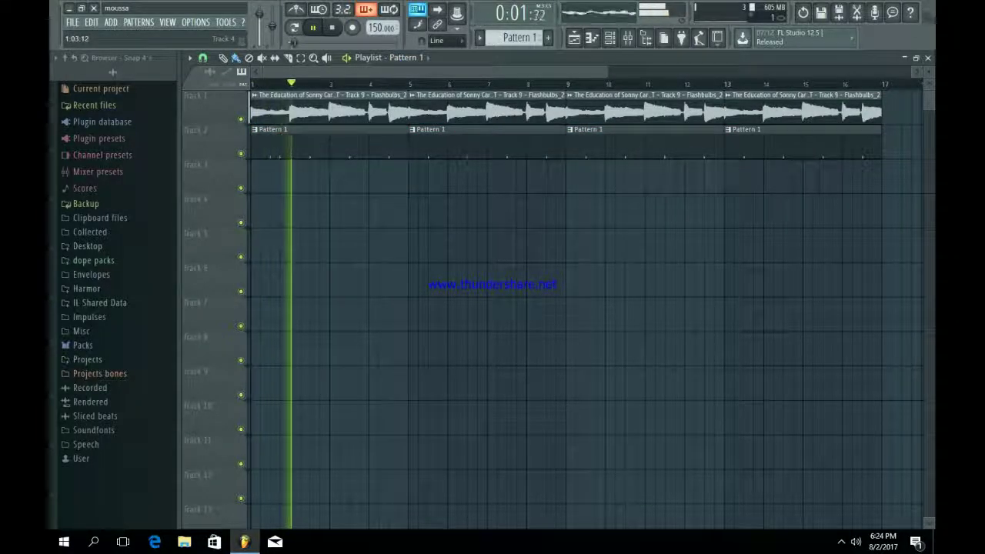
# Step: Switch to the empty Pattern 2 and fill the No Heart HiHat channel on every second step
pyautogui.click(609, 37)
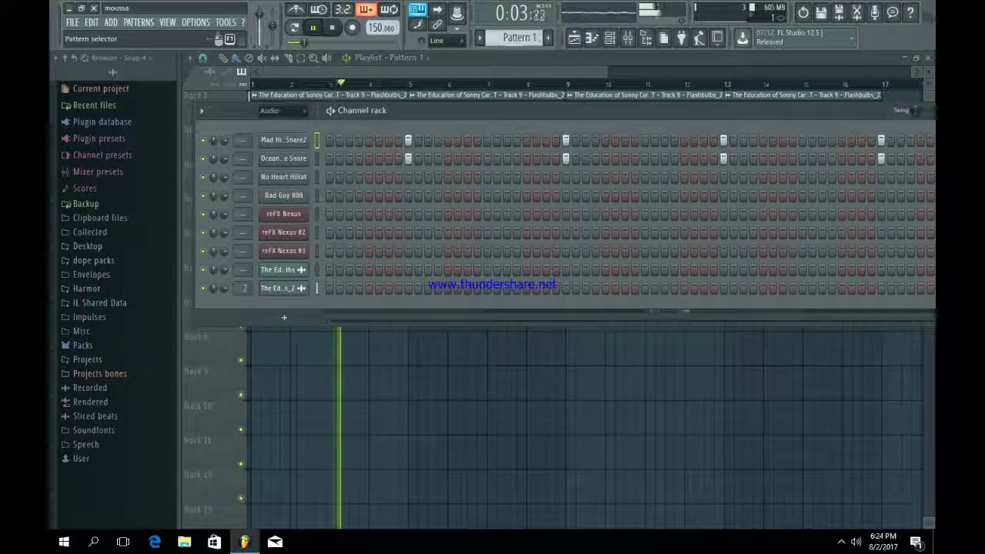
pyautogui.click(548, 37)
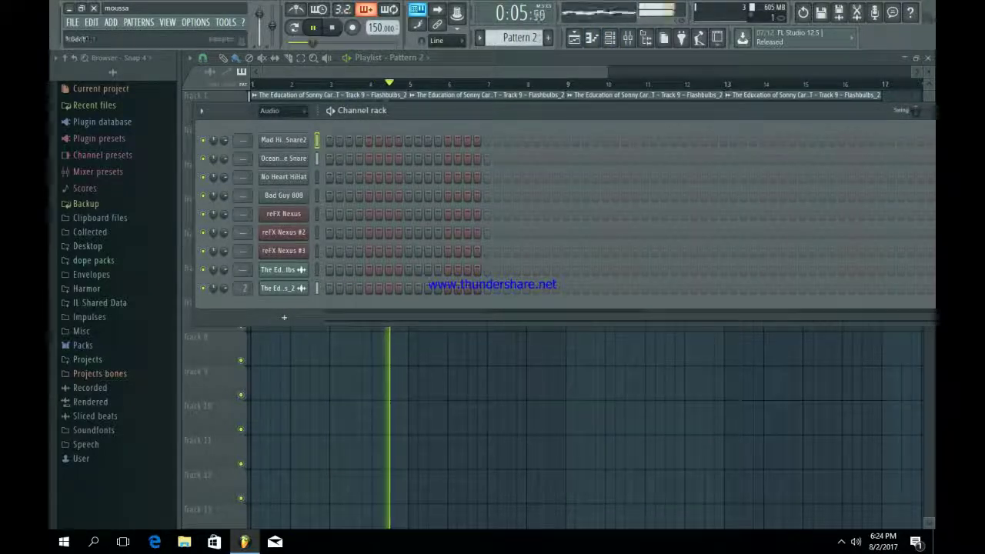
pyautogui.rightClick(284, 177)
pyautogui.click(442, 216)
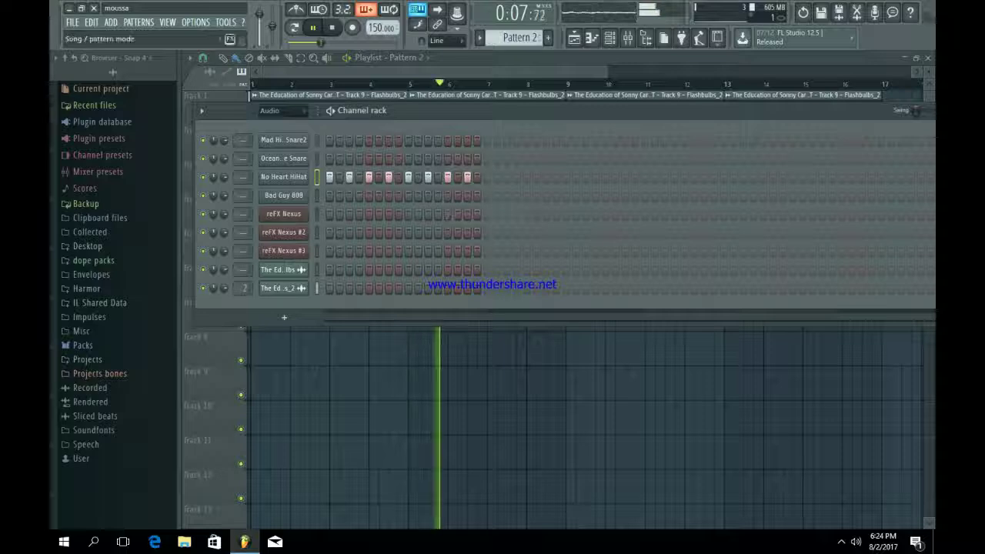
# Step: Open the No Heart HiHat channel in the piano roll and duplicate its one-bar C5 pattern into bar 2
pyautogui.rightClick(283, 177)
pyautogui.click(334, 177)
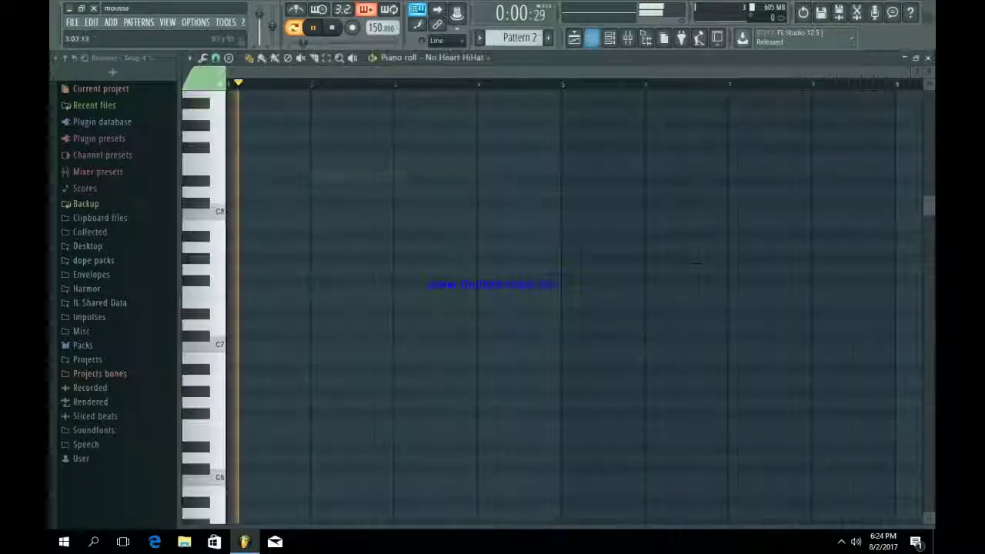
pyautogui.scroll(-3, 385, 231)
pyautogui.scroll(-4, 384, 284)
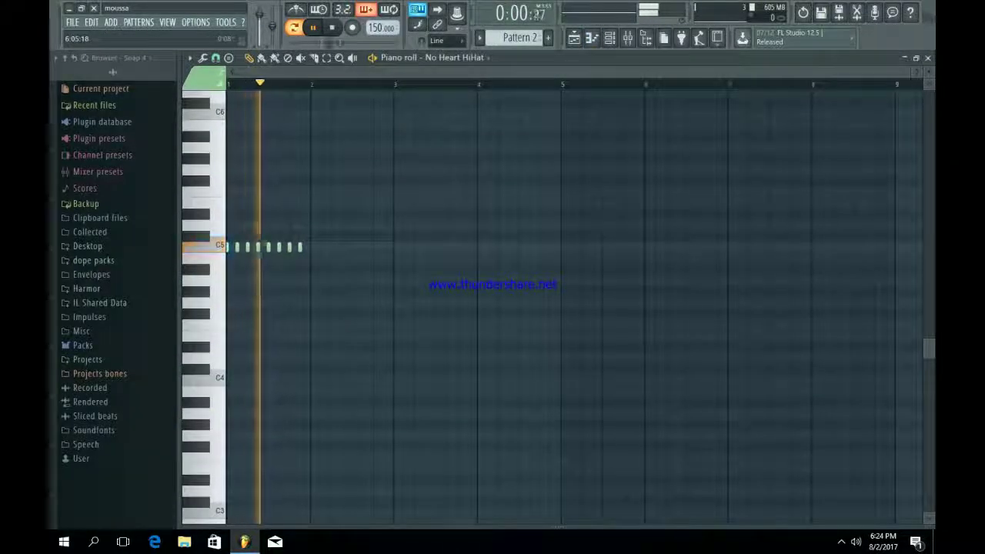
pyautogui.moveTo(916, 71); pyautogui.dragTo(892, 71)
pyautogui.moveTo(603, 210); pyautogui.dragTo(229, 328)
pyautogui.hotkey('ctrl', 'b')
pyautogui.press('space')
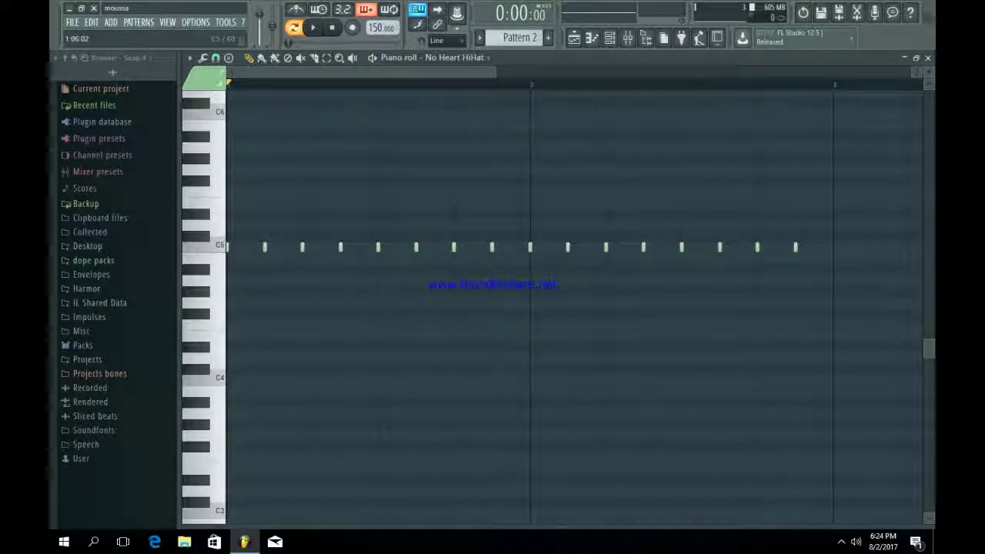
# Step: Add extra C5 hi-hat notes on steps 6 and 14 of bar 1 and steps 10, 14 and 16 of bar 2
pyautogui.click(323, 247)
pyautogui.press('space')
pyautogui.click(474, 247)
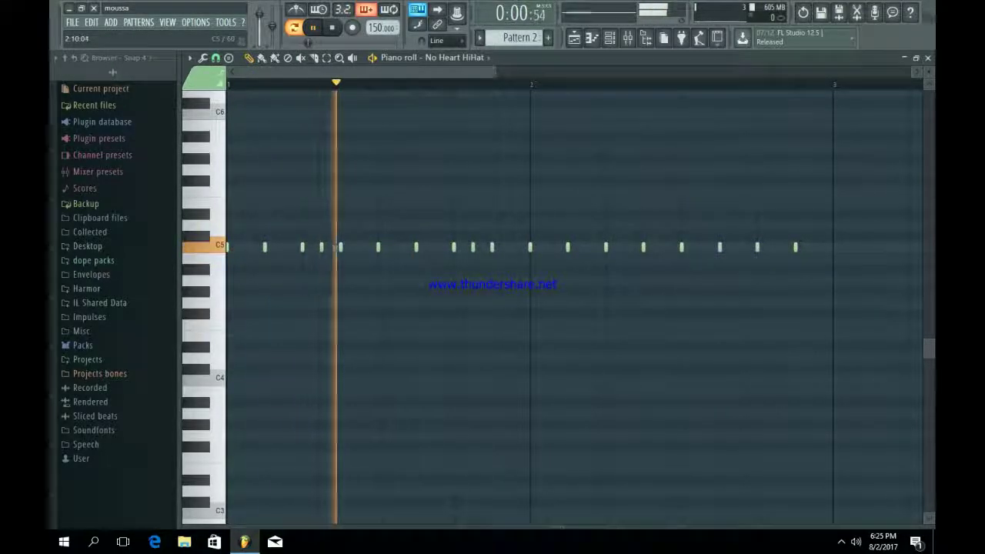
pyautogui.click(702, 247)
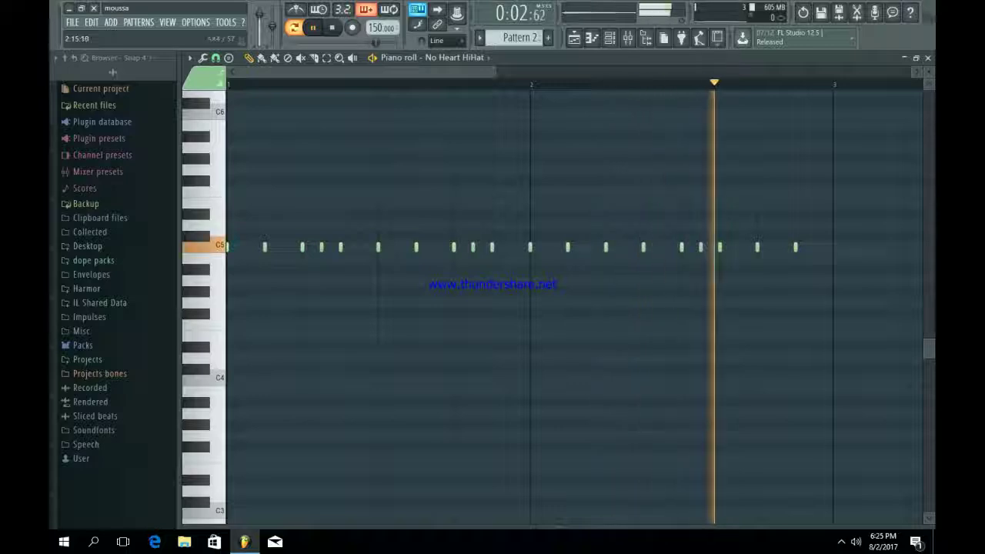
pyautogui.press('space')
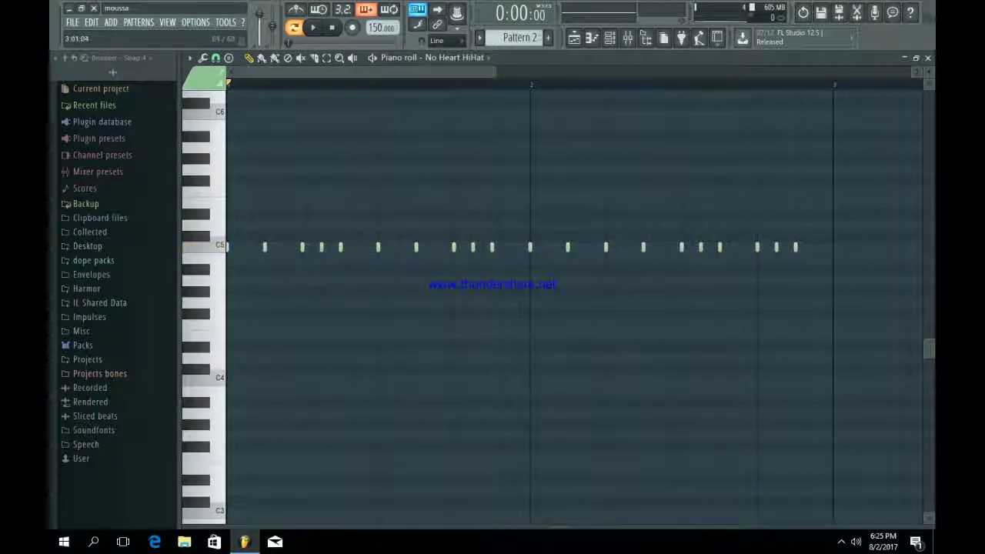
pyautogui.click(816, 247)
pyautogui.press('space')
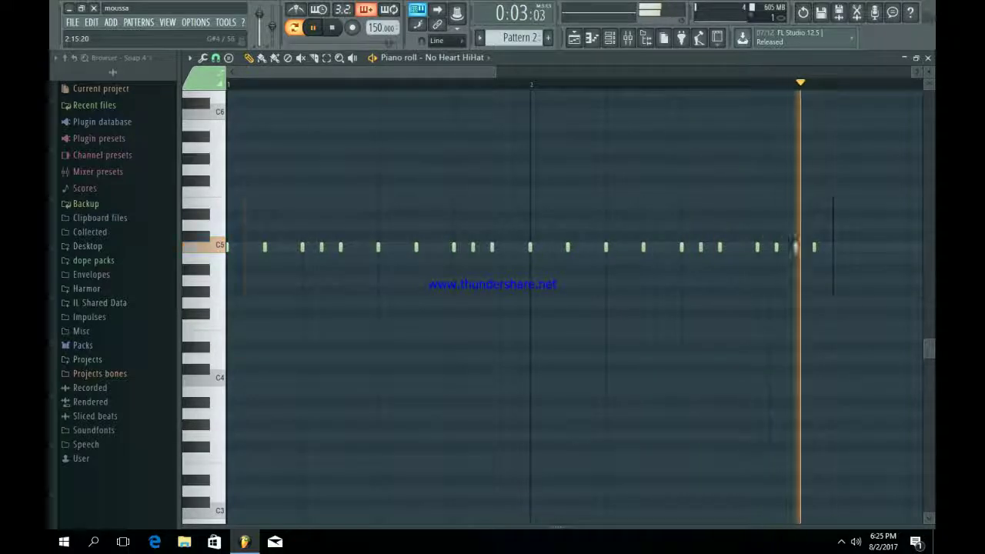
# Step: Place Pattern 2 on playlist Track 3 at bar 1 and duplicate it seven times through bar 16
pyautogui.click(574, 37)
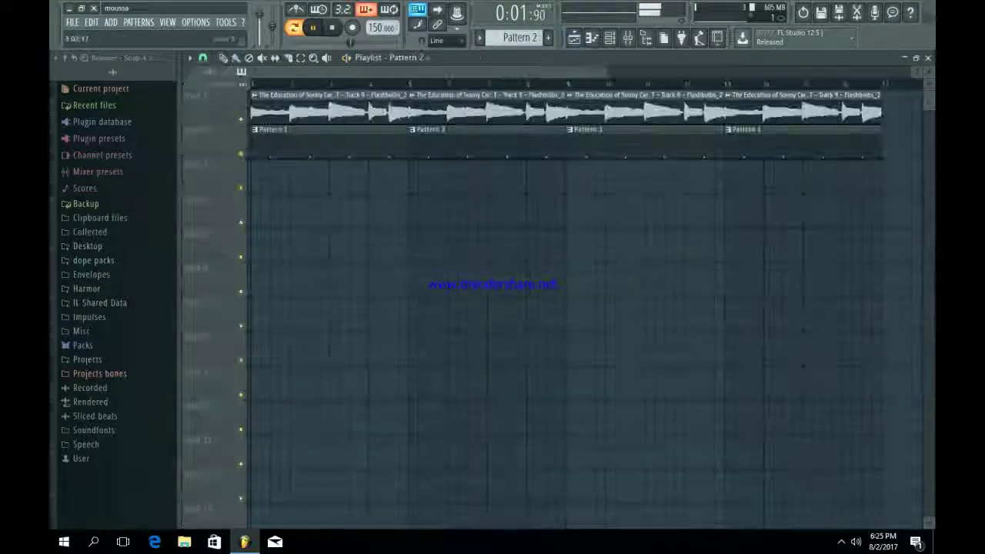
pyautogui.click(315, 177)
pyautogui.moveTo(314, 177); pyautogui.dragTo(256, 177)
pyautogui.hotkey('ctrl', 'b')
pyautogui.hotkey('ctrl', 'b')
pyautogui.hotkey('ctrl', 'b')
pyautogui.hotkey('ctrl', 'b')
pyautogui.hotkey('ctrl', 'b')
pyautogui.hotkey('ctrl', 'b')
pyautogui.hotkey('ctrl', 'b')
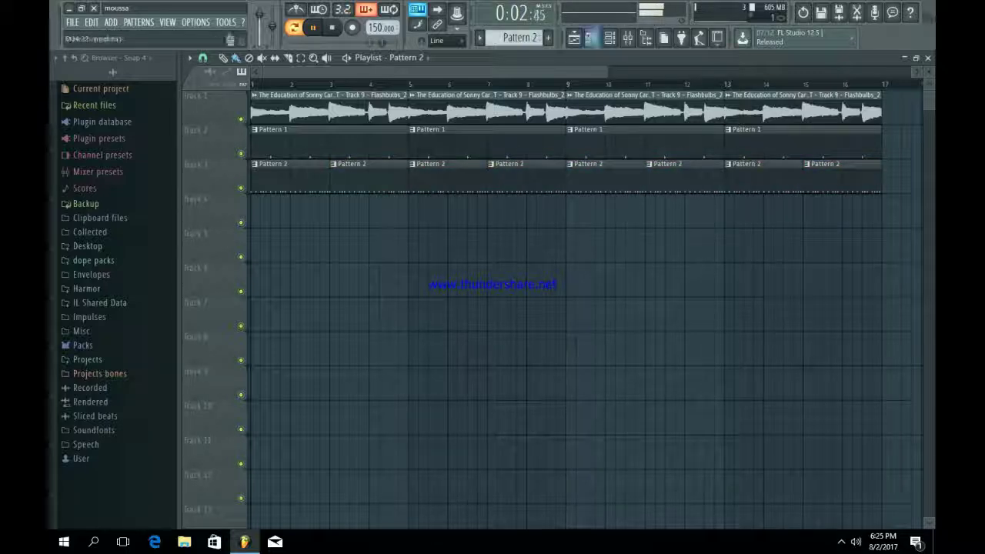
# Step: Switch to the empty Pattern 3 and open the Bad Guy 808 channel in the piano roll
pyautogui.press('F6')
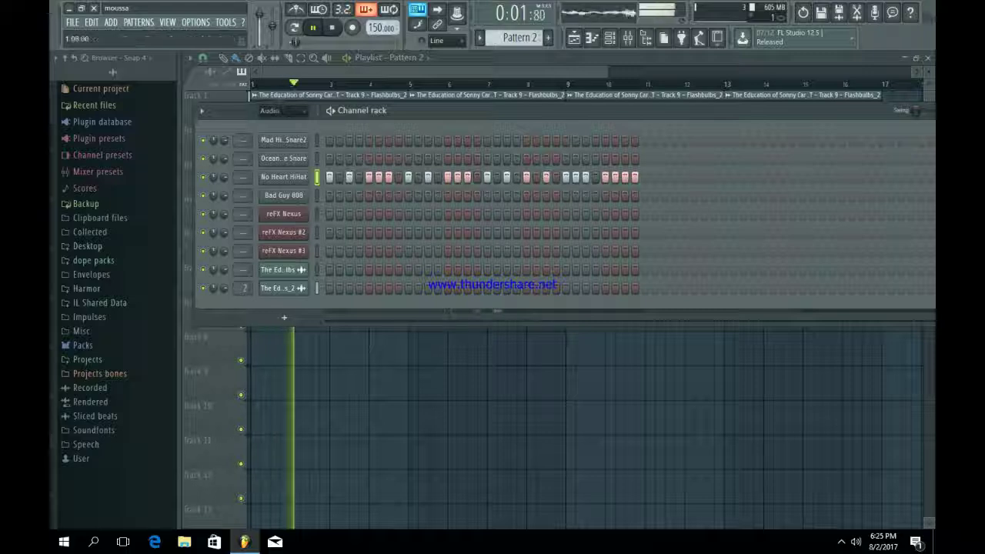
pyautogui.press('KP_Add')
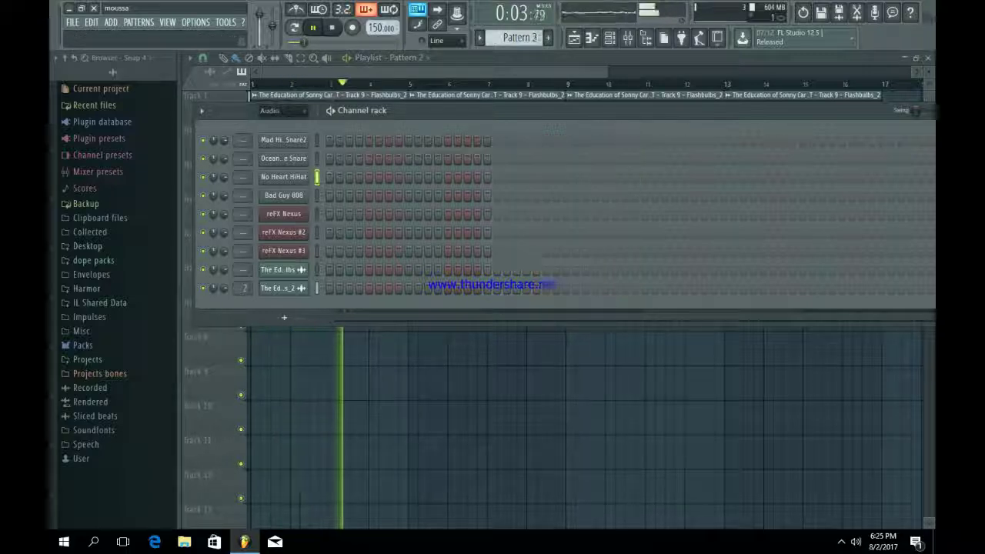
pyautogui.rightClick(289, 194)
pyautogui.click(323, 192)
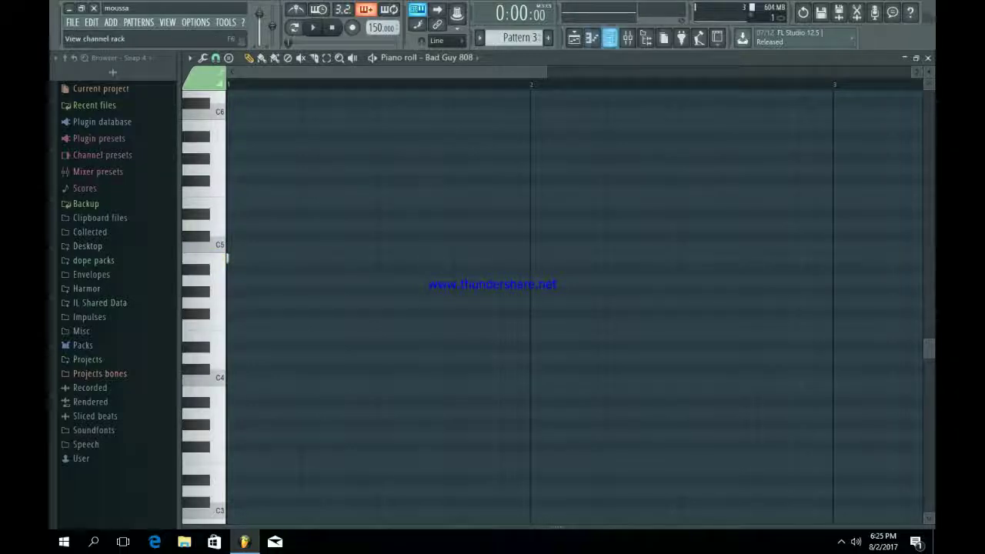
# Step: Set the time stretching mode of the Bad Guy 808 channel to Resample
pyautogui.click(609, 38)
pyautogui.click(284, 196)
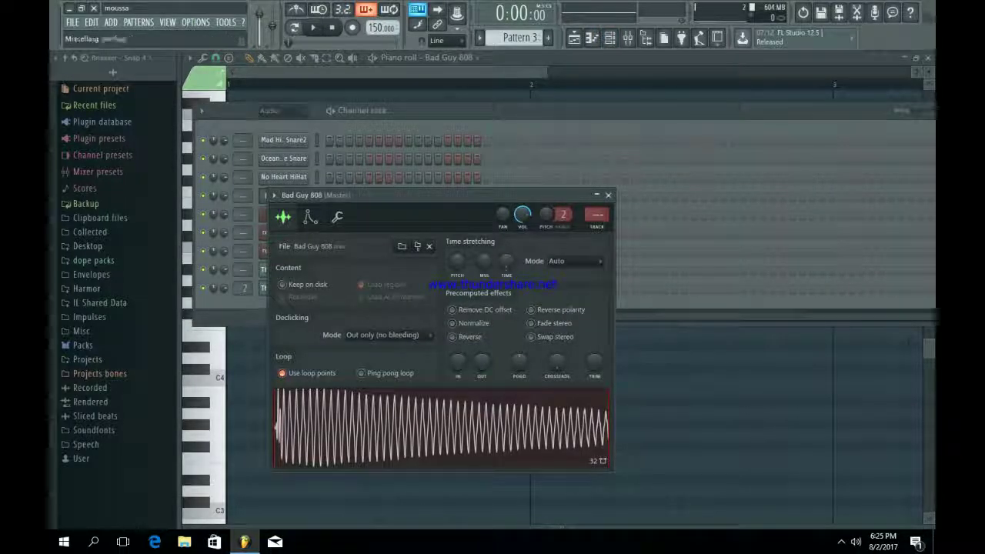
pyautogui.click(566, 261)
pyautogui.click(567, 281)
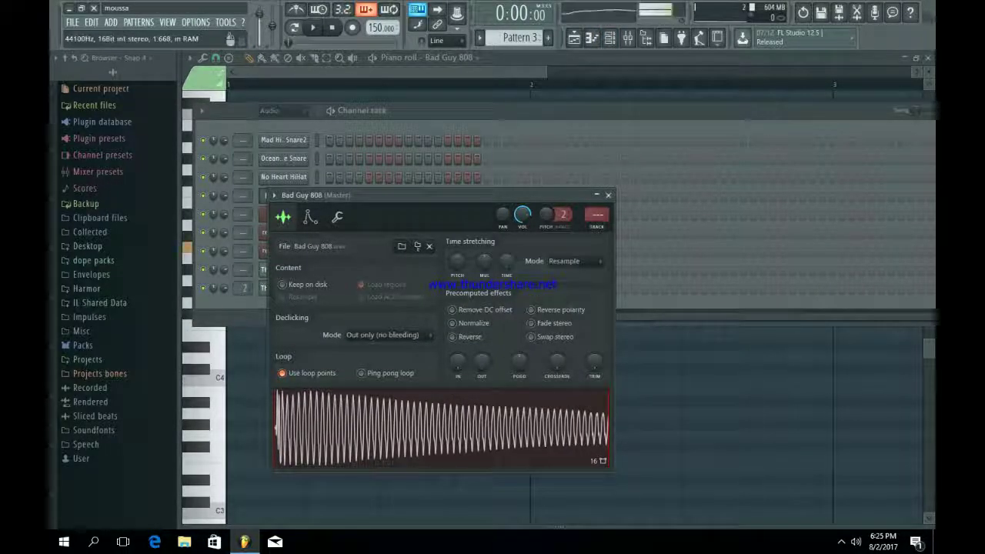
# Step: Open the Bad Guy 808 sample in Edison, detect its pitch regions and inspect the start of the waveform
pyautogui.rightClick(425, 410)
pyautogui.click(454, 452)
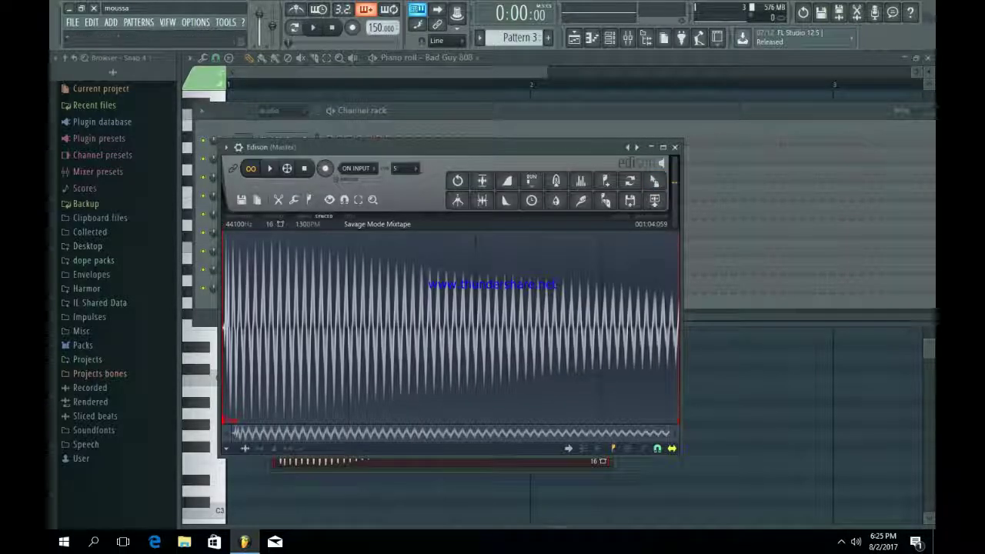
pyautogui.click(308, 200)
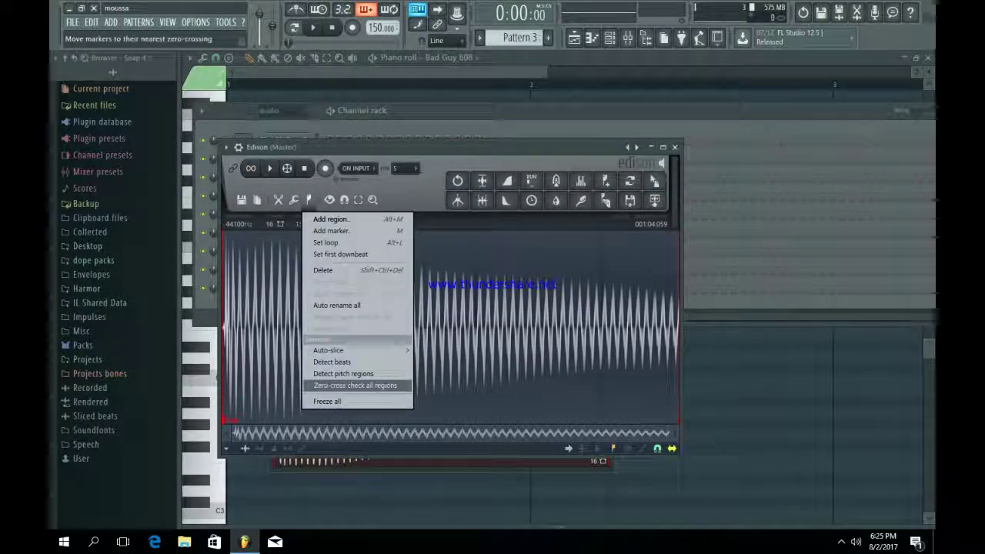
pyautogui.click(343, 374)
pyautogui.scroll(5, 269, 361)
pyautogui.moveTo(307, 433); pyautogui.dragTo(271, 433)
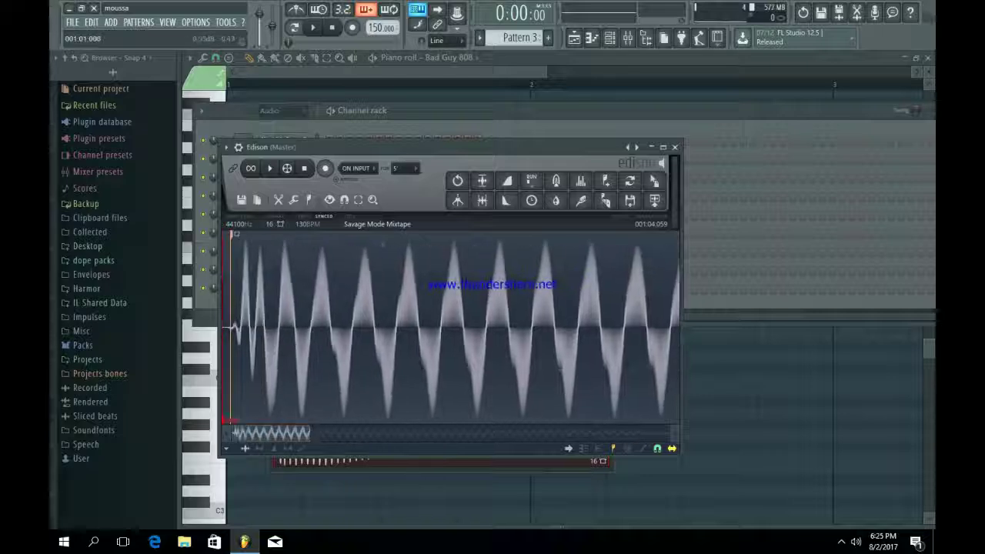
pyautogui.click(674, 147)
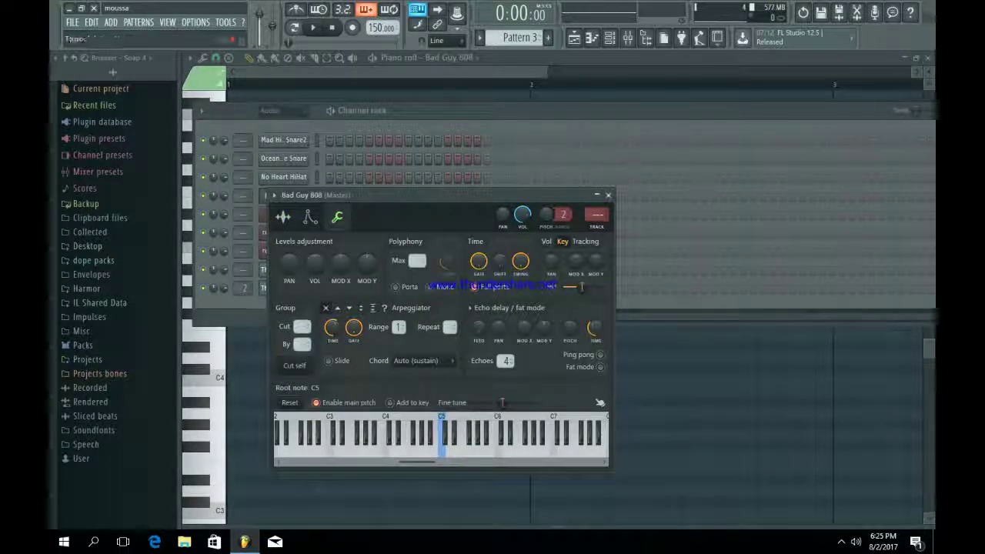
# Step: Enable the Bad Guy 808 volume envelope with maximum hold and minimum attack, decay, sustain and release
pyautogui.press('space')
pyautogui.click(310, 217)
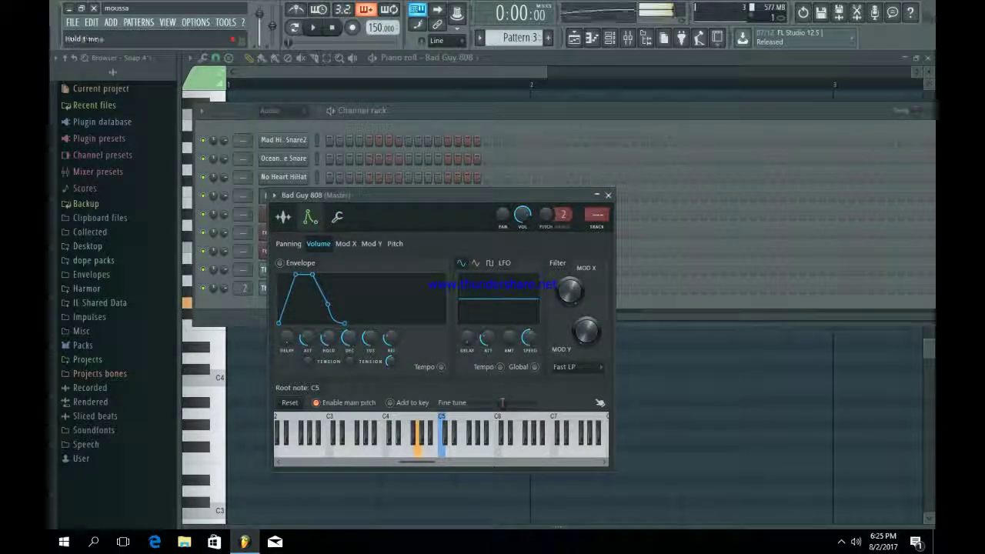
pyautogui.moveTo(328, 337); pyautogui.dragTo(328, 281)
pyautogui.moveTo(370, 337); pyautogui.dragTo(370, 354)
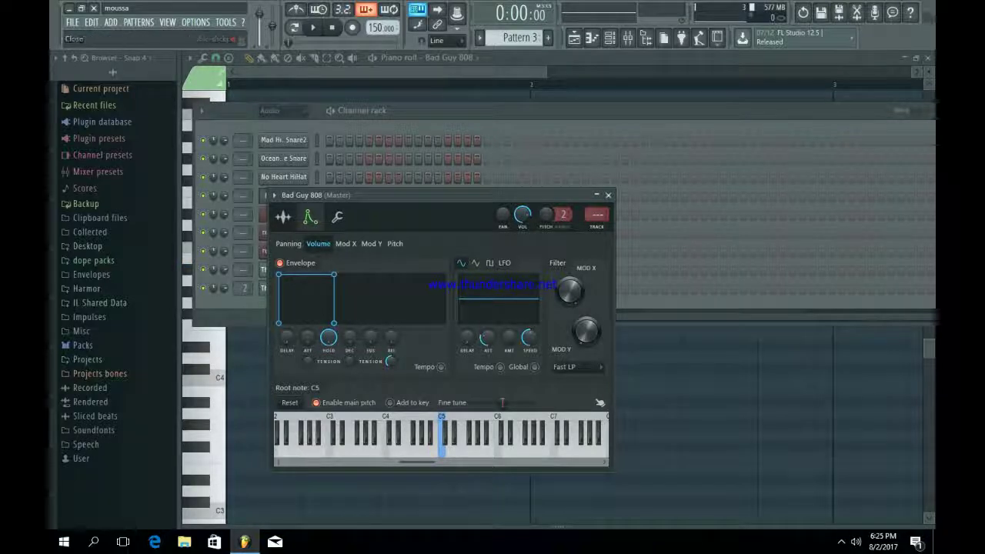
# Step: Reopen the Bad Guy 808 piano roll and place B4 notes at the start of bar 1 and on step 15
pyautogui.click(608, 195)
pyautogui.rightClick(284, 195)
pyautogui.click(333, 197)
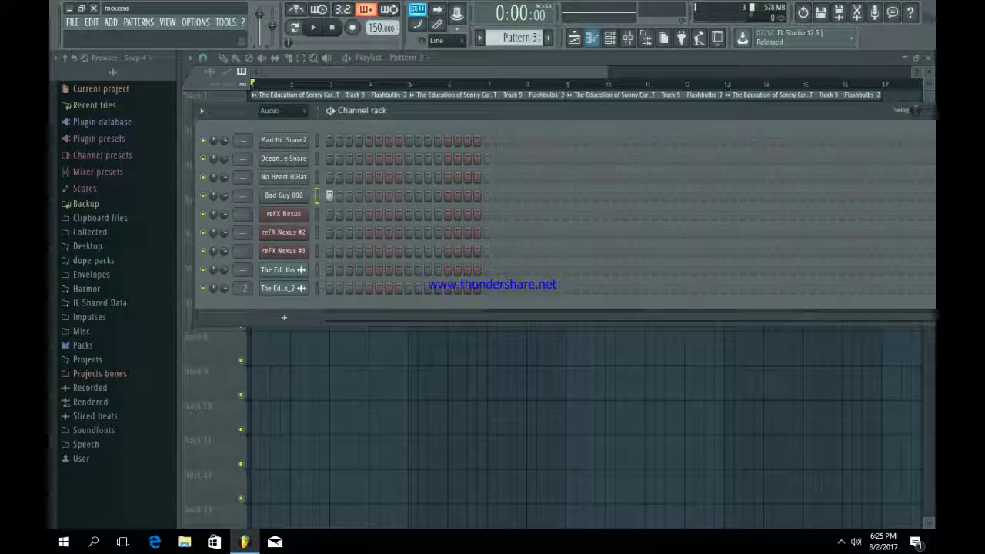
pyautogui.rightClick(330, 195)
pyautogui.click(338, 198)
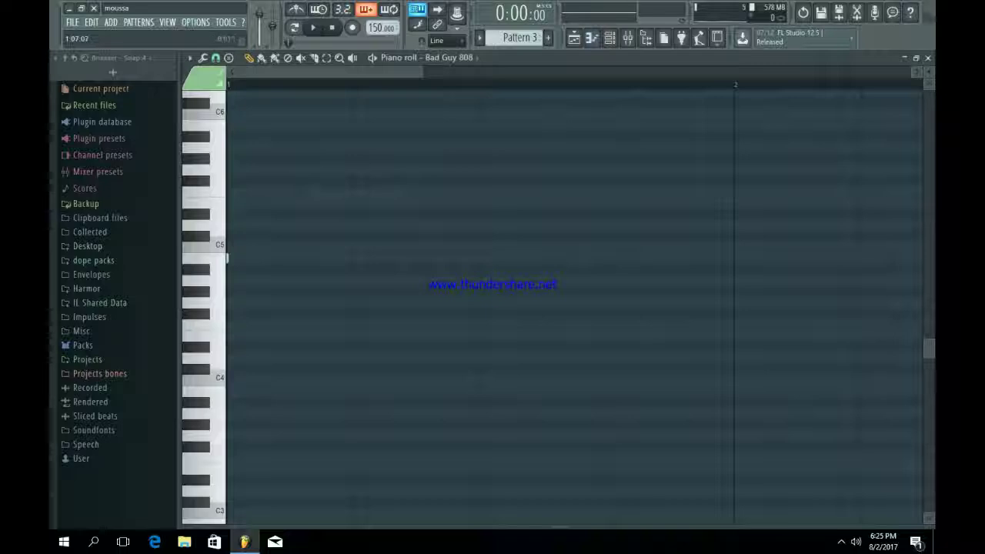
pyautogui.press('space')
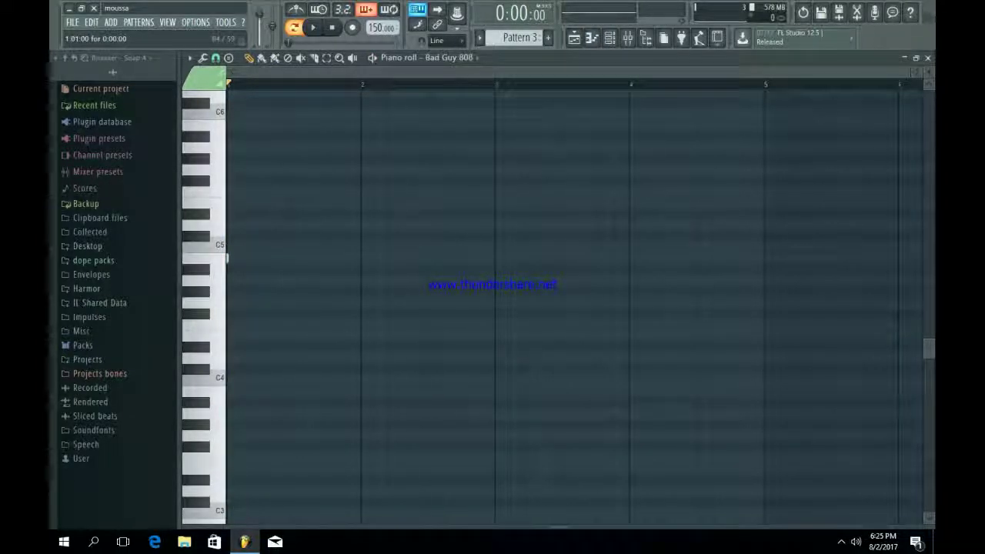
pyautogui.click(228, 258)
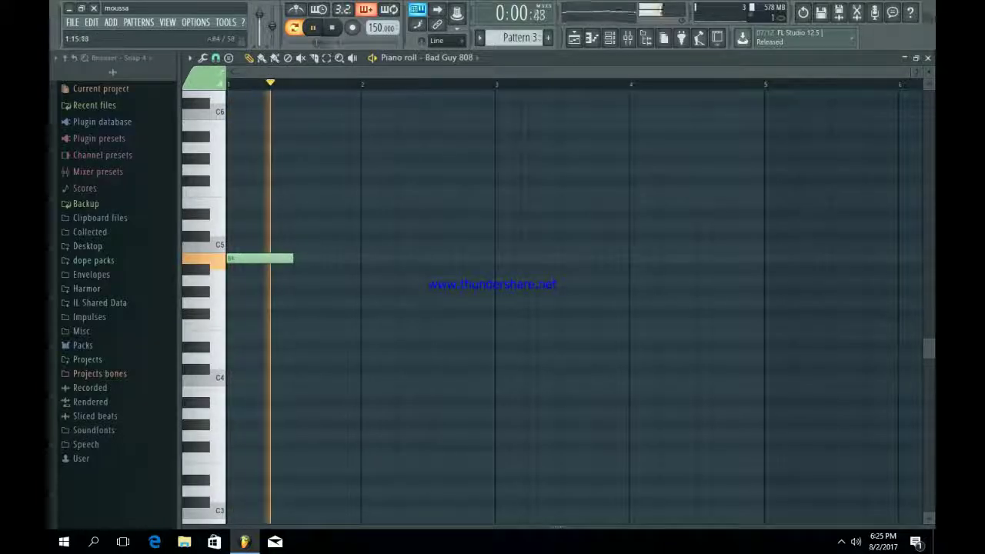
pyautogui.click(346, 258)
pyautogui.press('space')
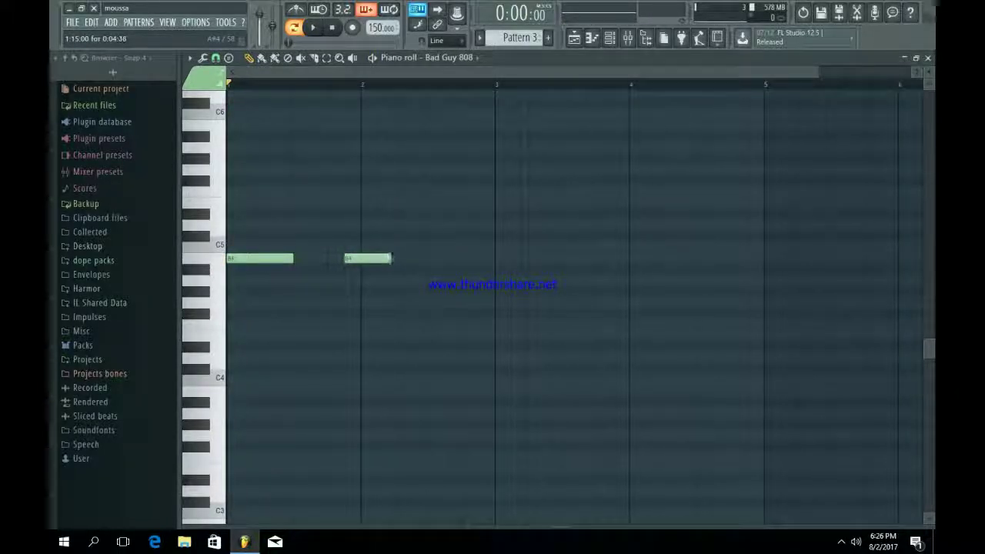
# Step: Add a B4 note on step 5 of bar 2, trying an A#4 note there and deleting it
pyautogui.moveTo(400, 259); pyautogui.dragTo(429, 266)
pyautogui.press('space')
pyautogui.click(431, 269)
pyautogui.rightClick(431, 268)
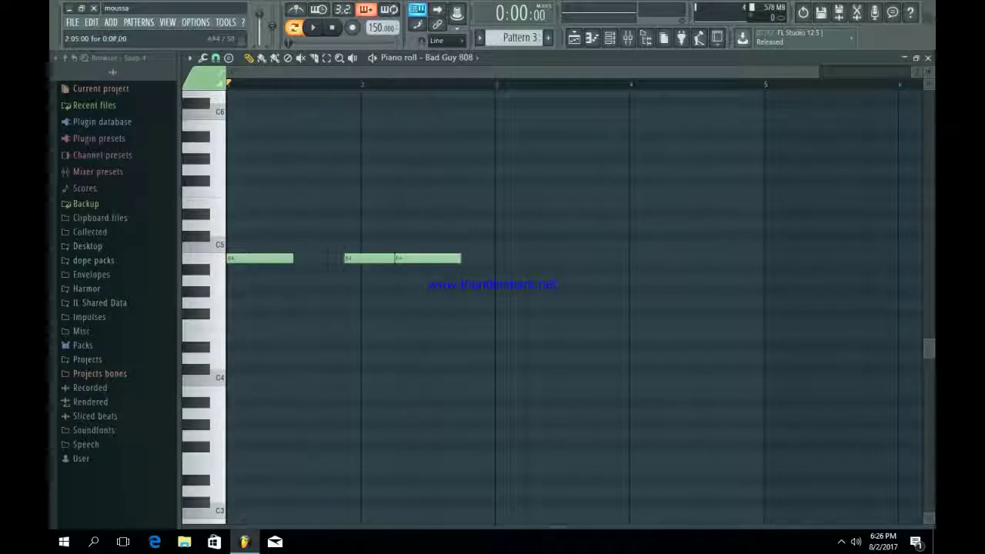
# Step: Add B4 notes on steps 1 and 15 of bar 3 and steps 3 and 5 of bar 4, and play the pattern
pyautogui.click(497, 258)
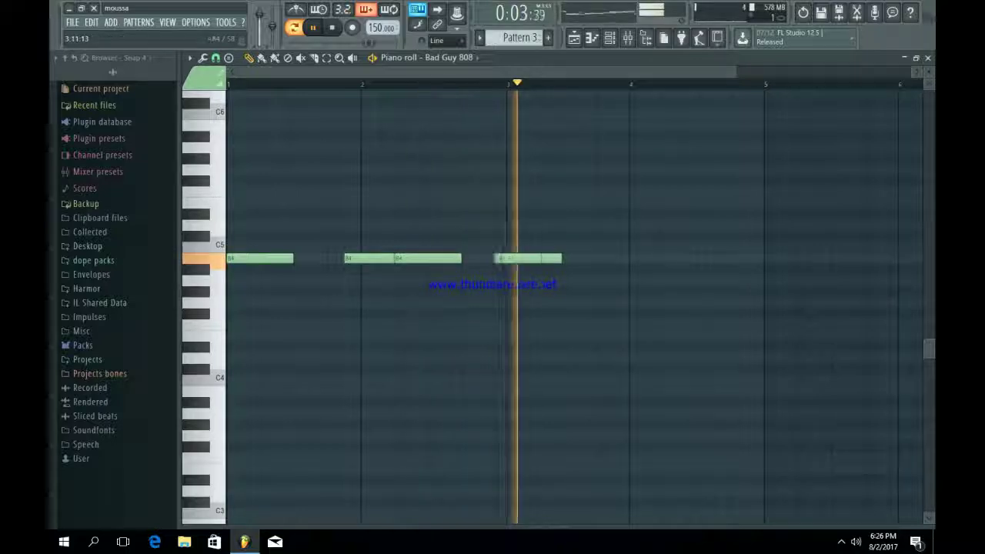
pyautogui.press('space')
pyautogui.click(615, 259)
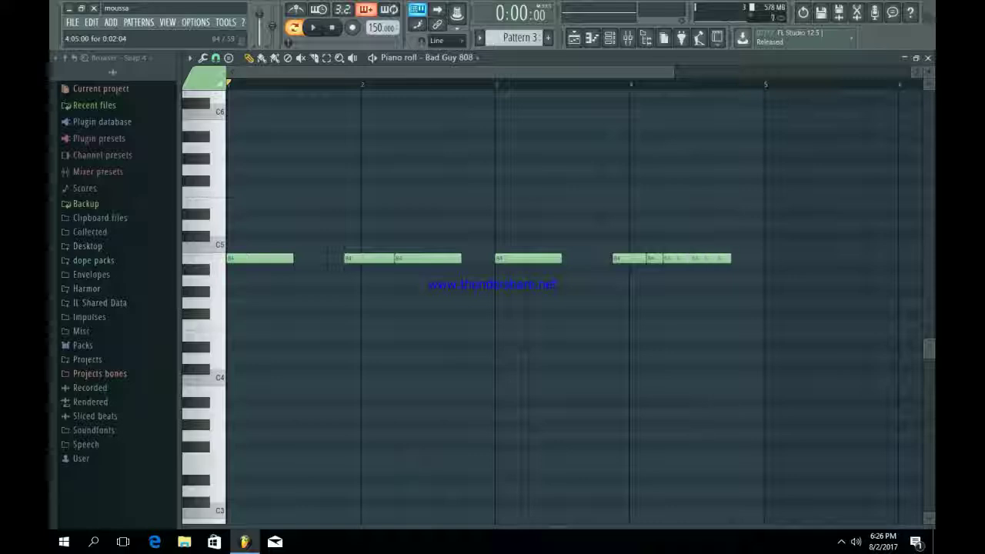
pyautogui.press('space')
pyautogui.moveTo(674, 71); pyautogui.dragTo(908, 73)
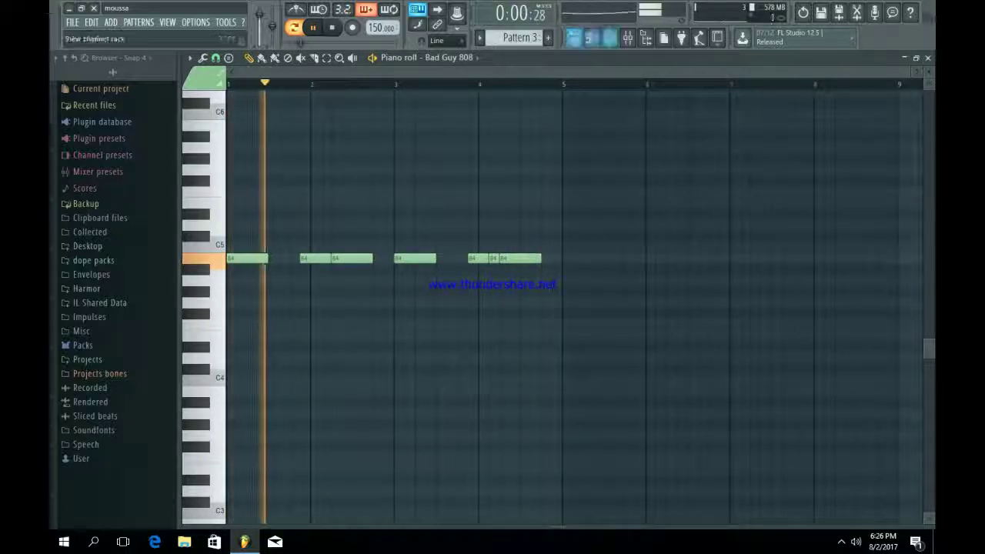
# Step: Route Bad Guy 808 to mixer track 3 and balance its level and stereo separation against a raised sample track
pyautogui.press('space')
pyautogui.press('F6')
pyautogui.click(284, 196)
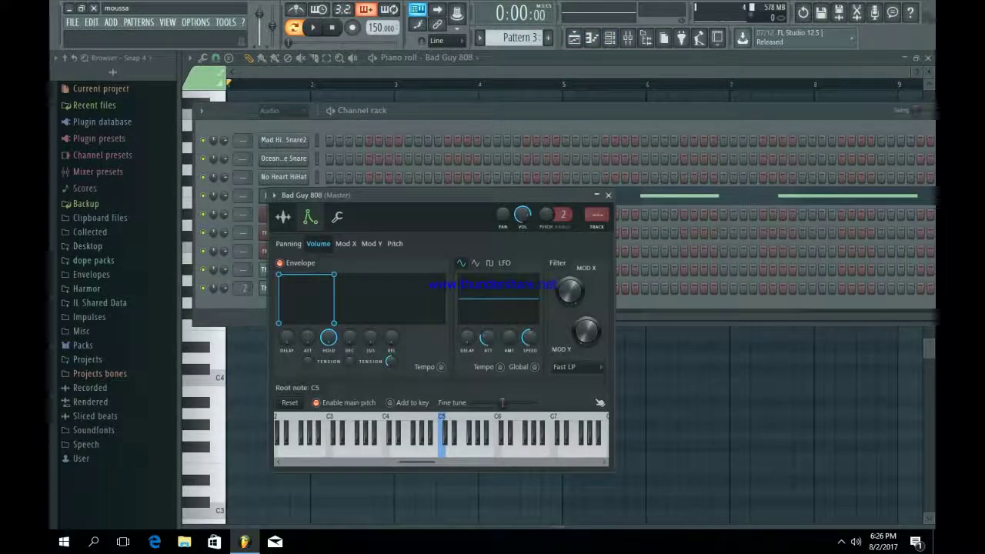
pyautogui.press('F9')
pyautogui.moveTo(246, 309); pyautogui.dragTo(247, 329)
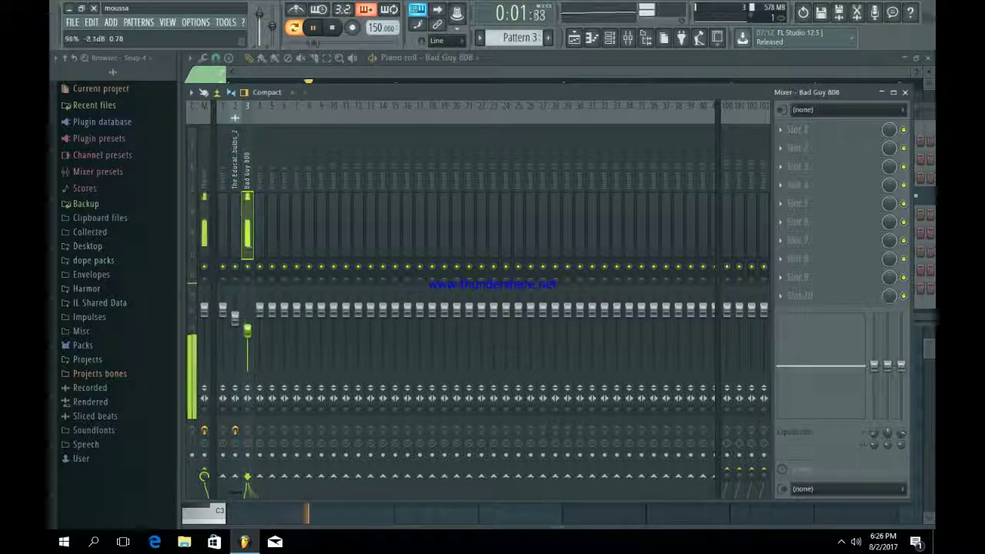
pyautogui.click(234, 316)
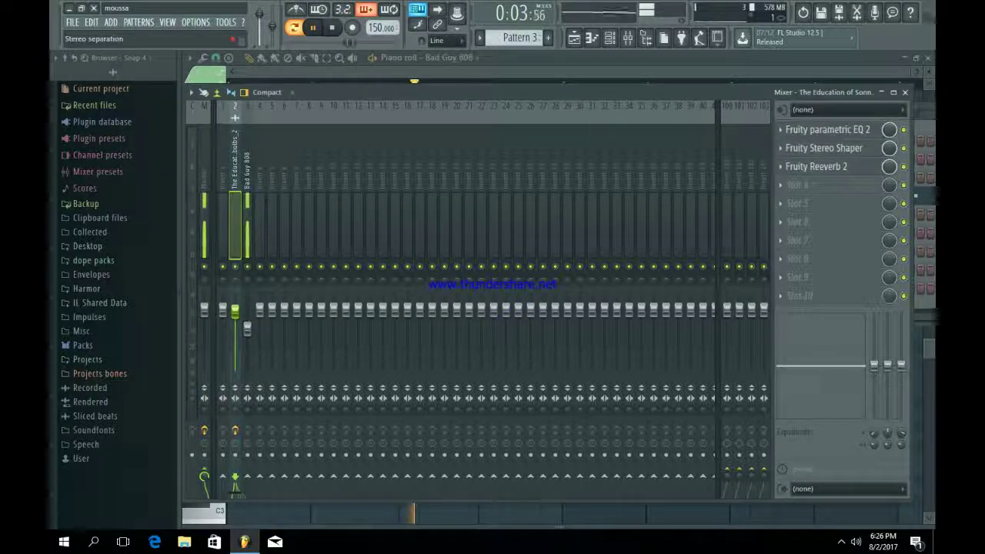
pyautogui.click(244, 410)
# Step: Load Fruity parametric EQ 2 on the Bad Guy 808 mixer track, cutting band 1 and slightly boosting band 2
pyautogui.click(792, 129)
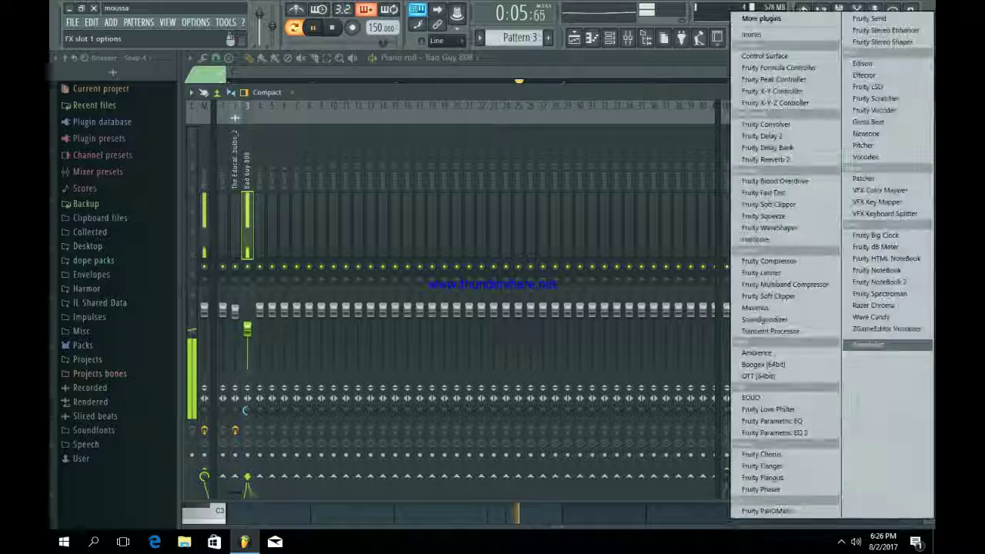
pyautogui.click(777, 421)
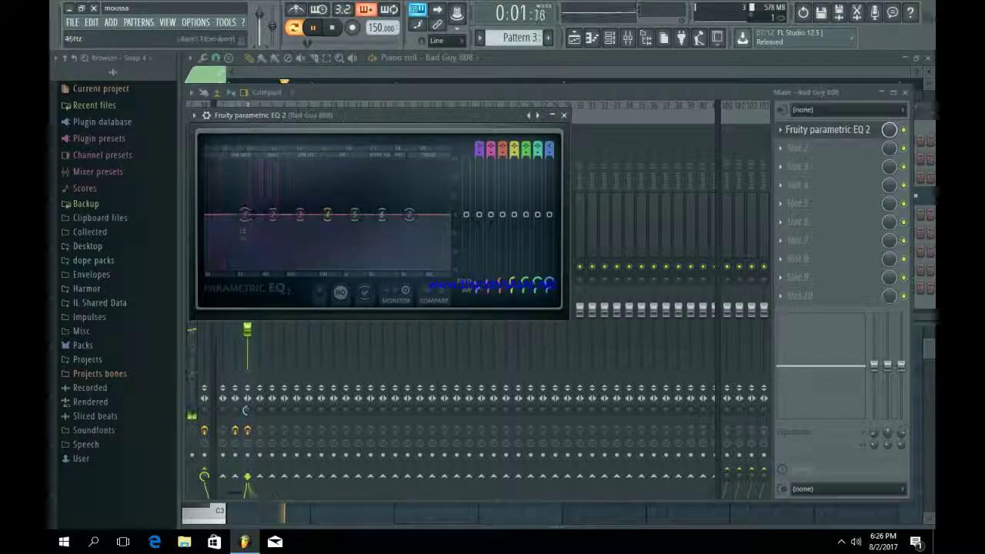
pyautogui.moveTo(245, 215)
pyautogui.mouseDown()
pyautogui.moveTo(206, 268)
pyautogui.moveTo(257, 208)
pyautogui.mouseUp()
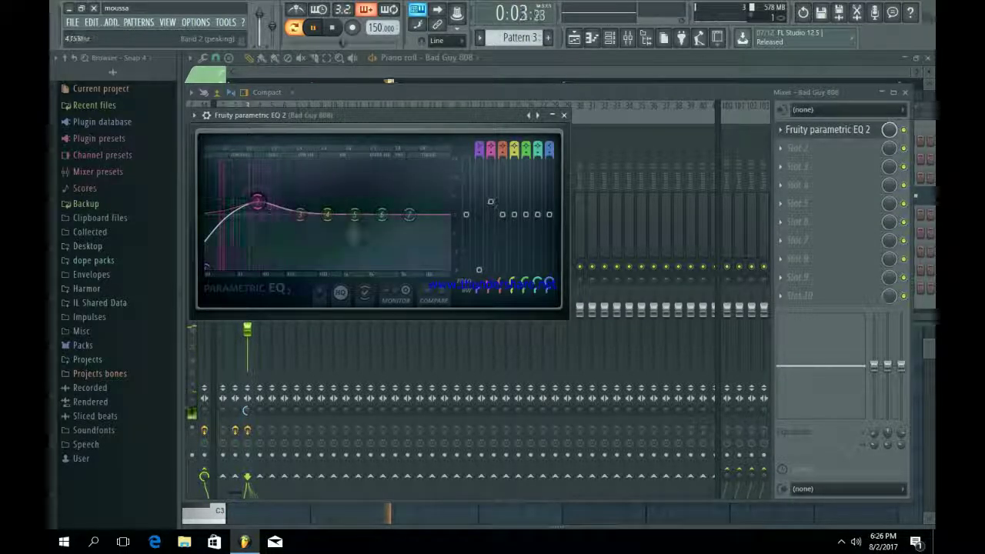
# Step: Roll off the high end of the Bad Guy 808 with the highest band of its parametric EQ and adjust a lower band's width
pyautogui.moveTo(410, 214); pyautogui.dragTo(417, 268)
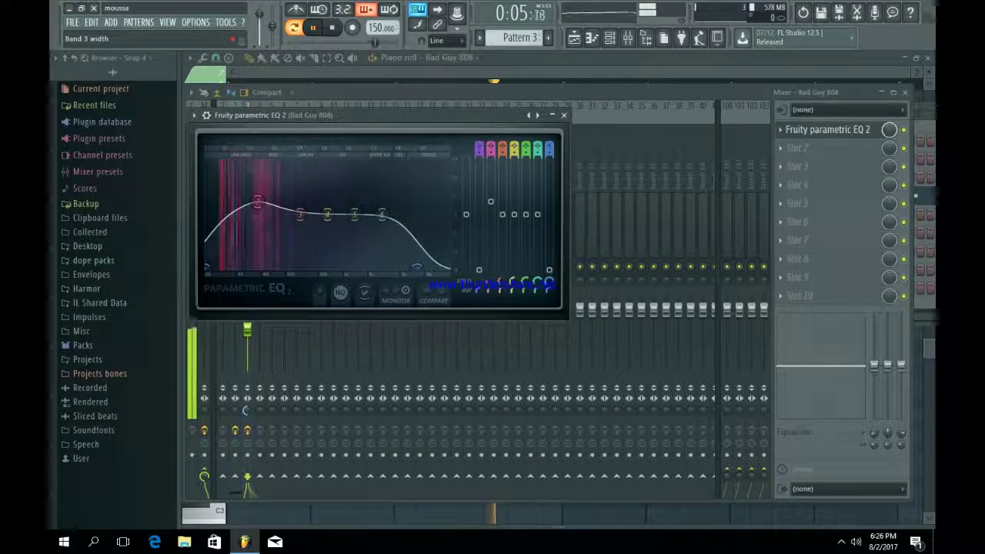
pyautogui.moveTo(491, 287); pyautogui.dragTo(491, 306)
pyautogui.click(564, 115)
# Step: Lower the velocities of all Bad Guy 808 notes in Pattern 3 to a roughly even level of about 78%
pyautogui.click(609, 37)
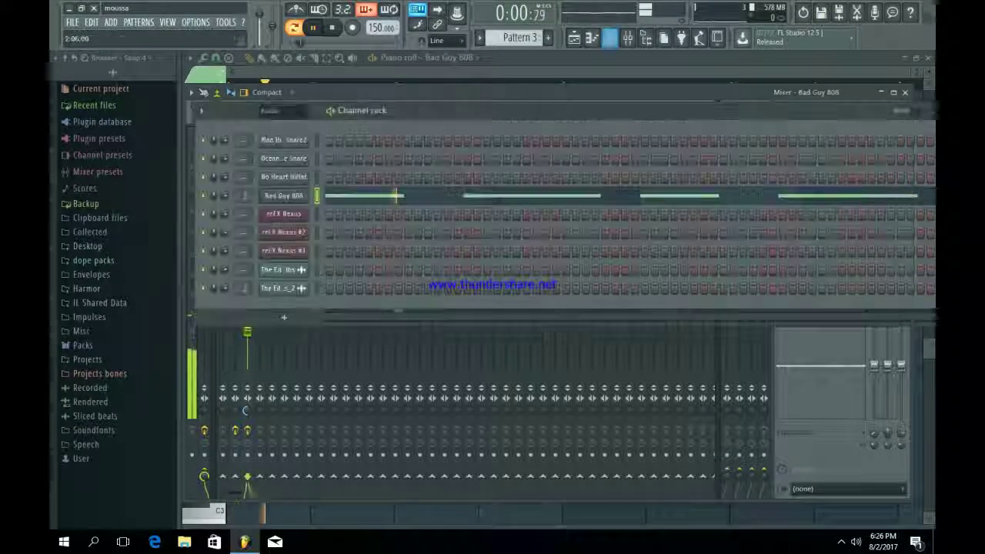
pyautogui.click(569, 195)
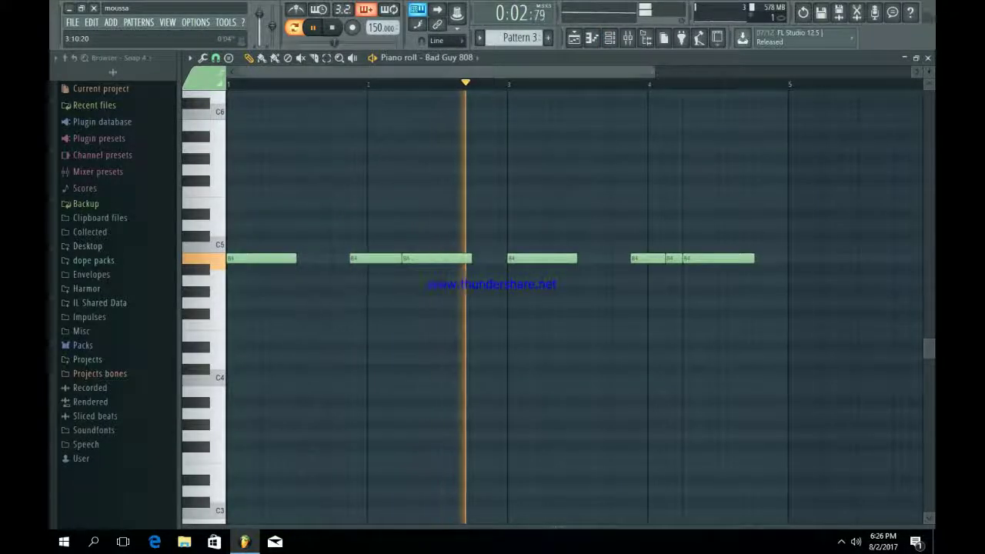
pyautogui.moveTo(653, 71); pyautogui.dragTo(909, 72)
pyautogui.moveTo(511, 527); pyautogui.dragTo(511, 277)
pyautogui.moveTo(229, 390)
pyautogui.mouseDown()
pyautogui.moveTo(229, 364)
pyautogui.moveTo(316, 351)
pyautogui.moveTo(542, 352)
pyautogui.mouseUp()
pyautogui.moveTo(230, 326); pyautogui.dragTo(505, 329)
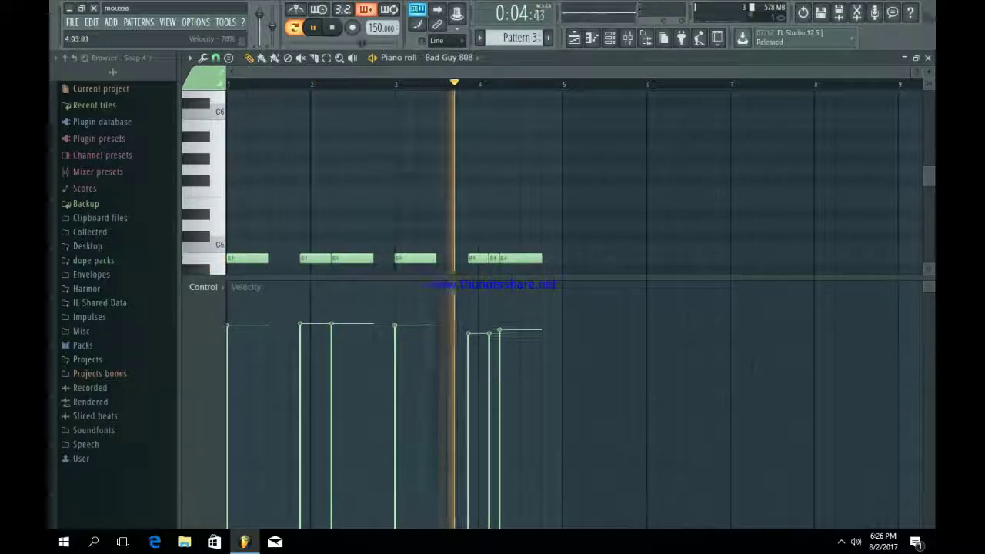
# Step: Place Pattern 3 on Track 4 of the playlist from bar 1 and repeat it to fill all 16 bars
pyautogui.click(609, 37)
pyautogui.click(628, 37)
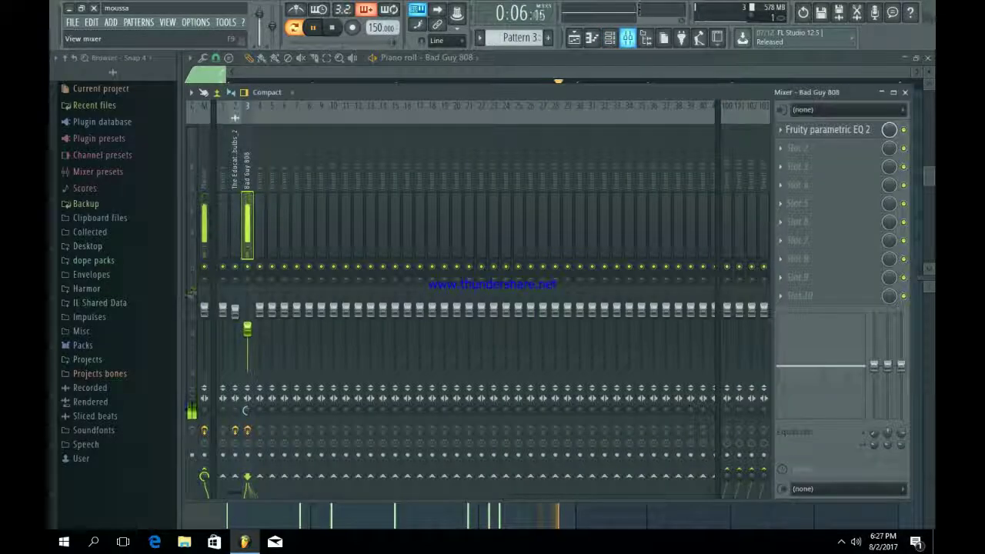
pyautogui.click(573, 37)
pyautogui.click(285, 210)
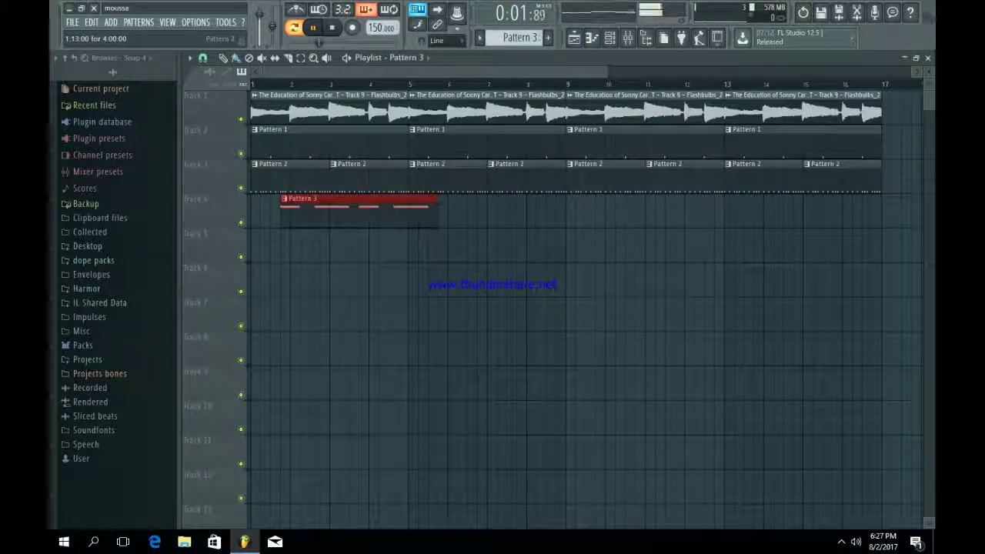
pyautogui.hotkey('ctrl', 'b')
pyautogui.hotkey('ctrl', 'b')
pyautogui.hotkey('ctrl', 'b')
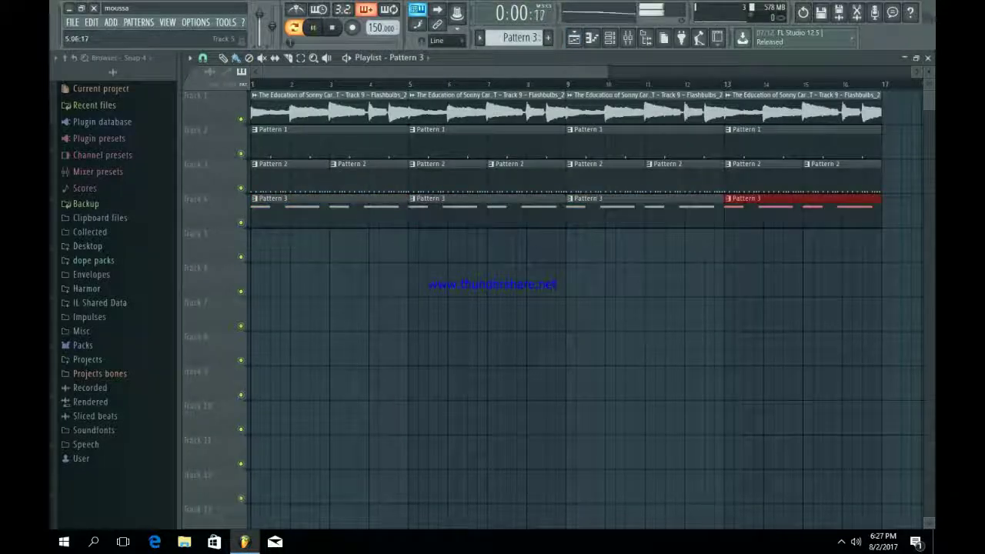
# Step: Play the full arrangement and balance the sample and Bad Guy 808 mixer tracks by ear, lowering both faders slightly
pyautogui.press('space')
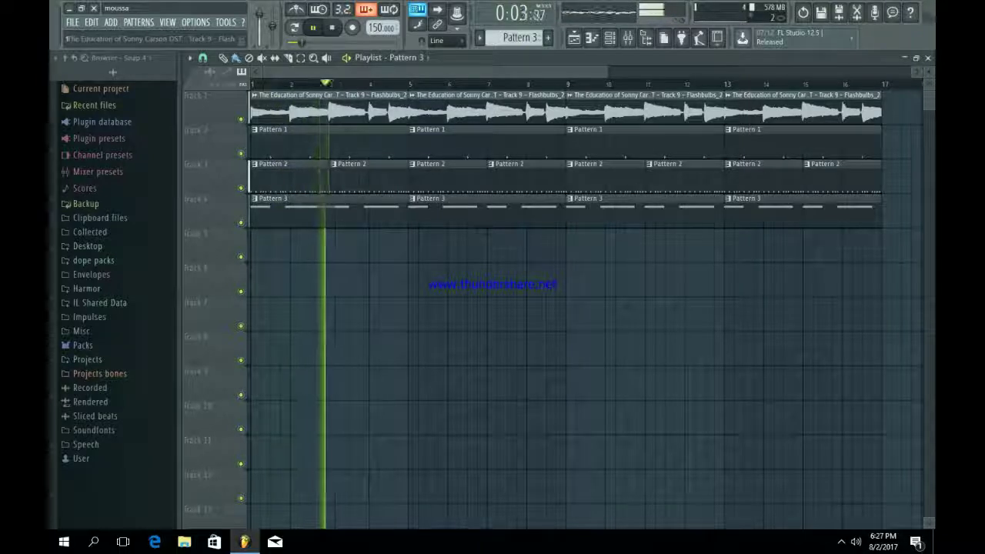
pyautogui.click(627, 37)
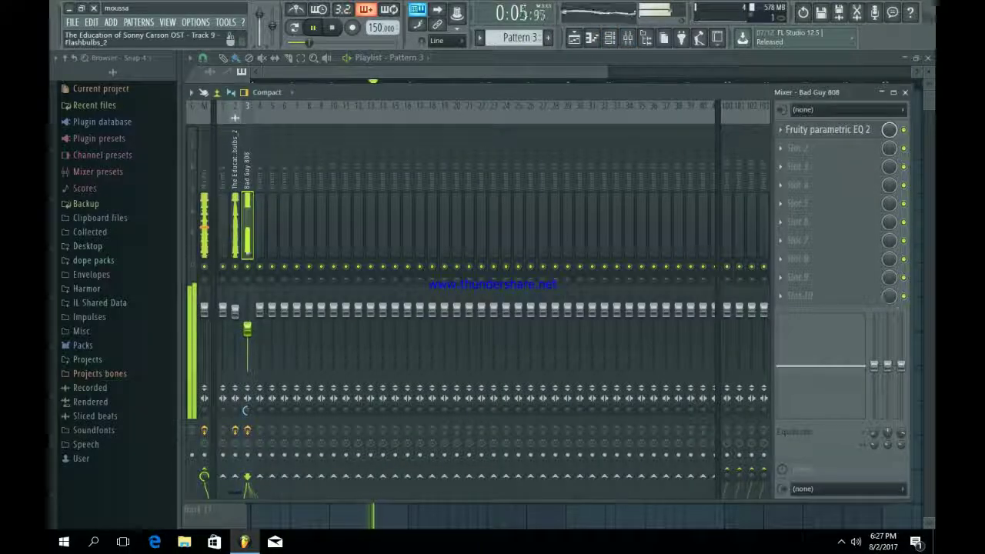
pyautogui.click(234, 238)
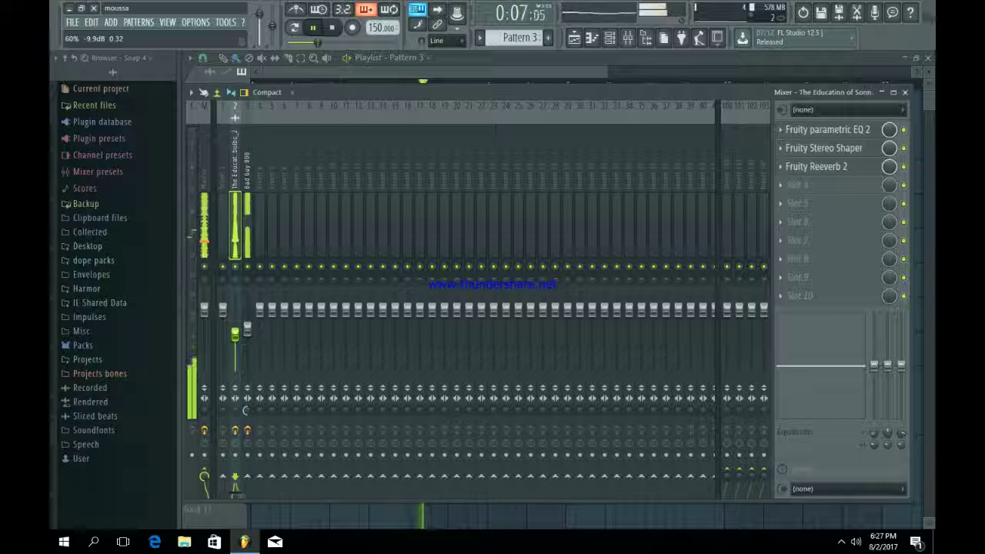
pyautogui.click(244, 410)
pyautogui.click(234, 334)
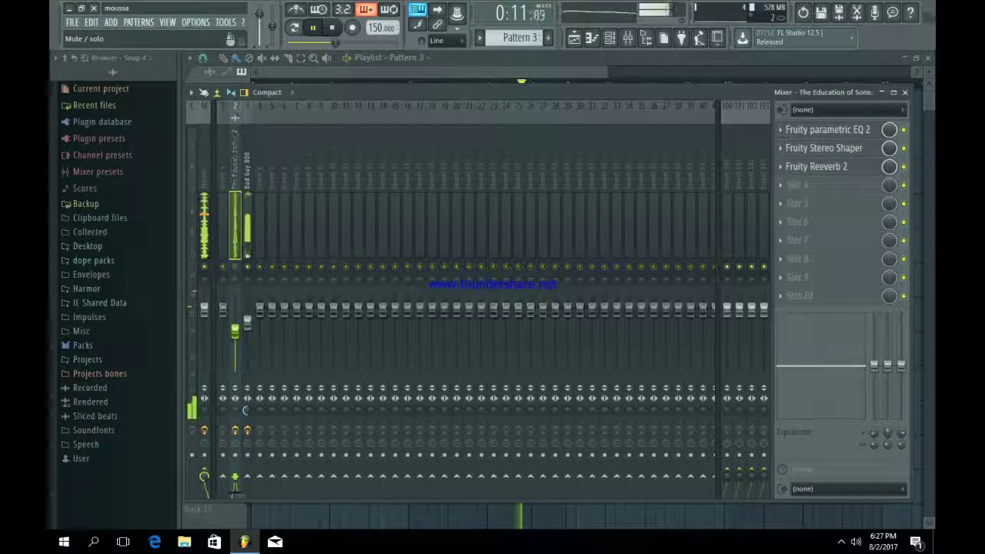
pyautogui.click(245, 410)
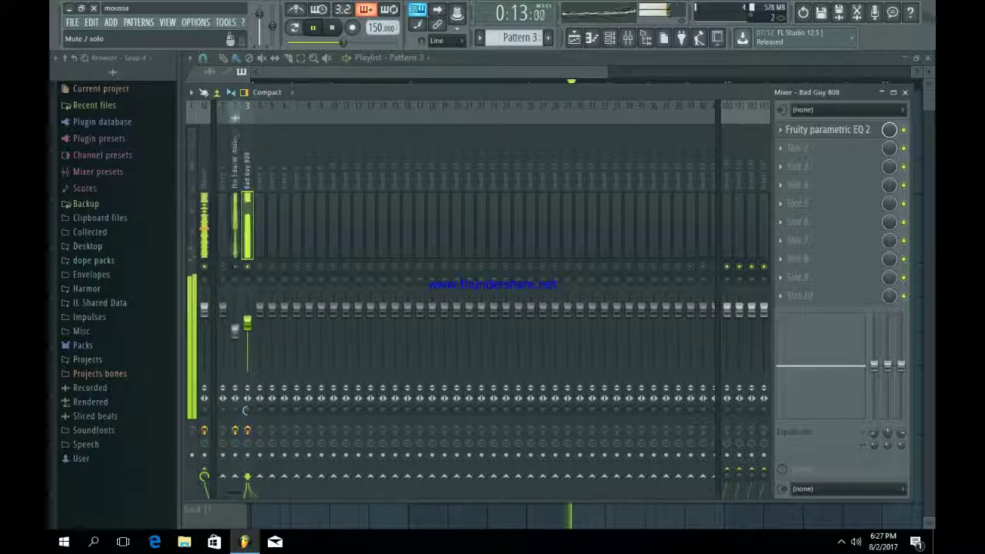
pyautogui.click(573, 37)
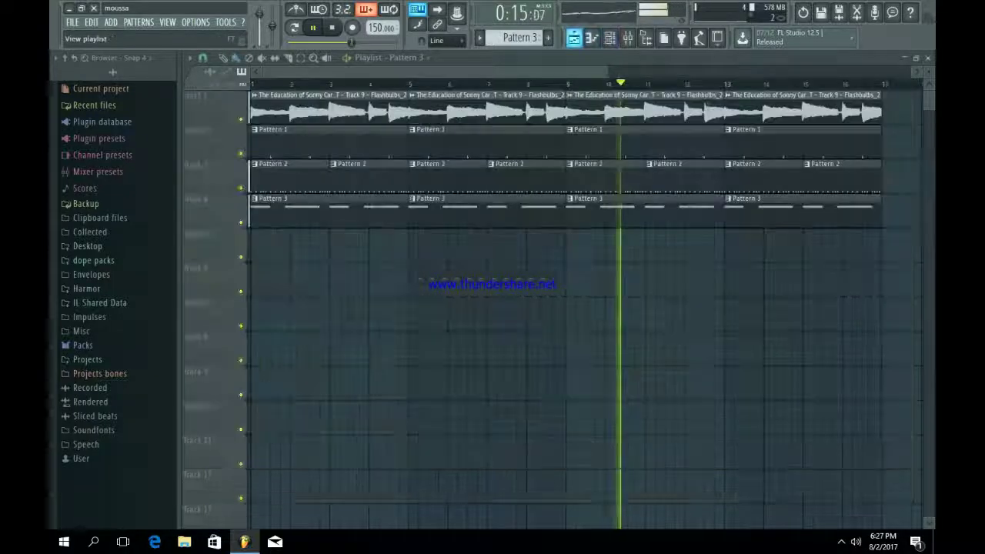
pyautogui.scroll(-2, 611, 270)
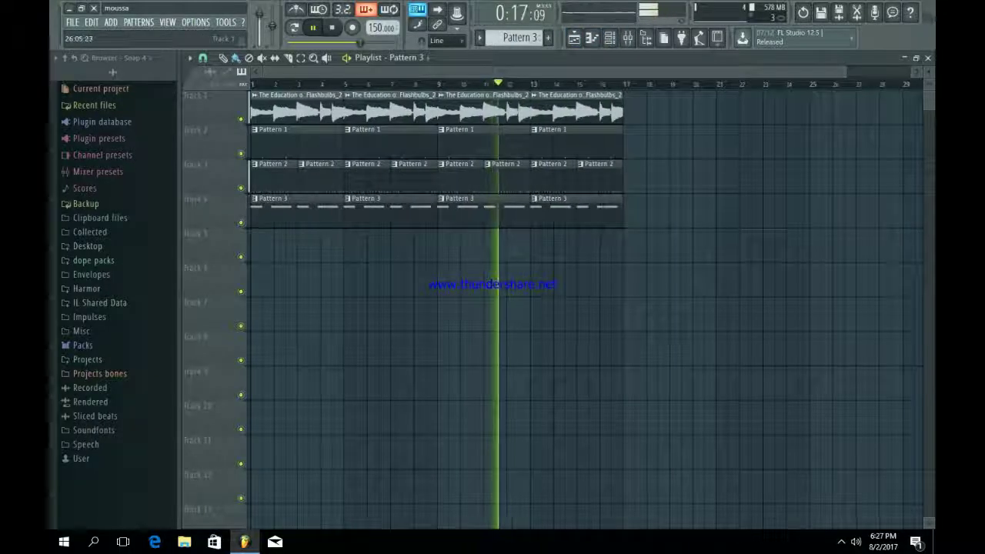
pyautogui.click(628, 38)
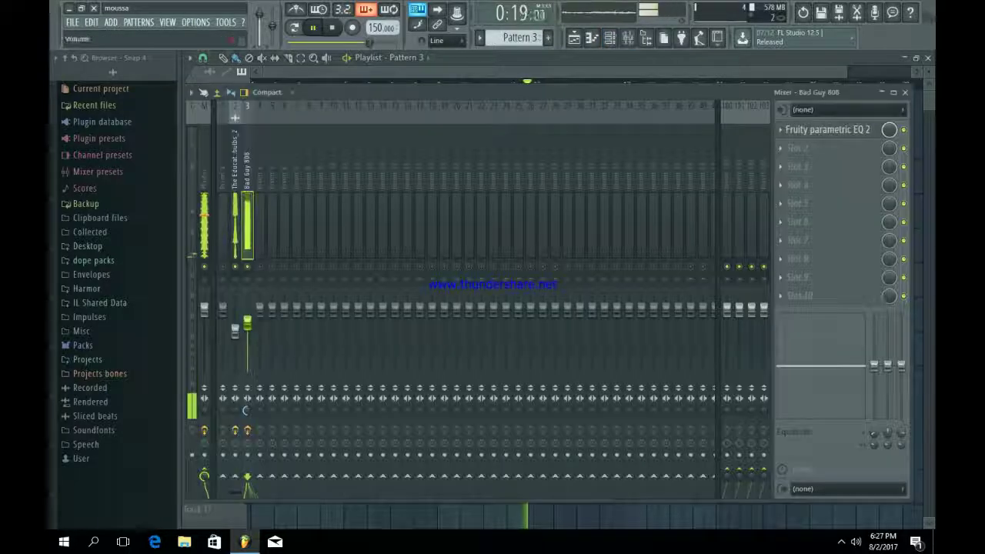
pyautogui.moveTo(235, 331); pyautogui.dragTo(235, 318)
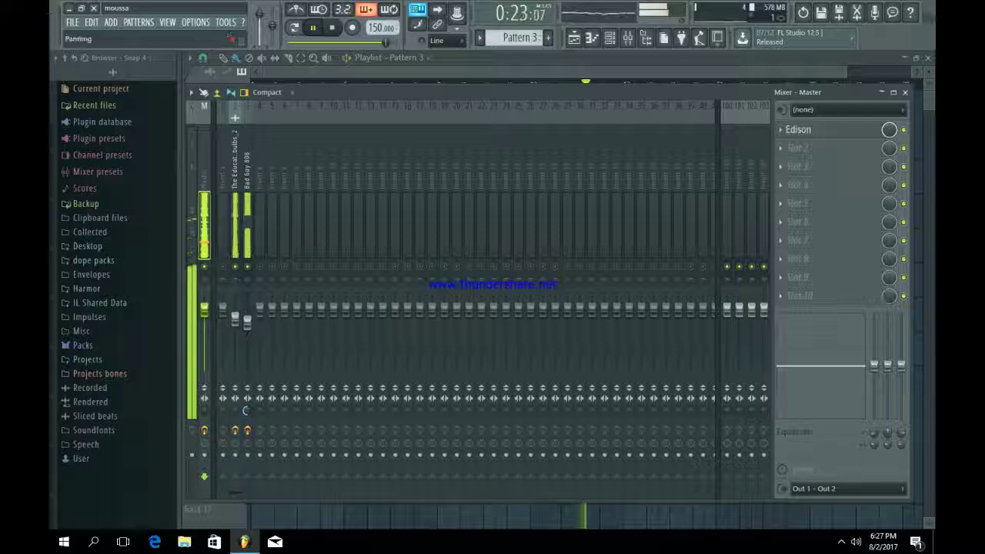
pyautogui.moveTo(247, 322)
pyautogui.mouseDown()
pyautogui.moveTo(234, 324)
pyautogui.moveTo(247, 332)
pyautogui.mouseUp()
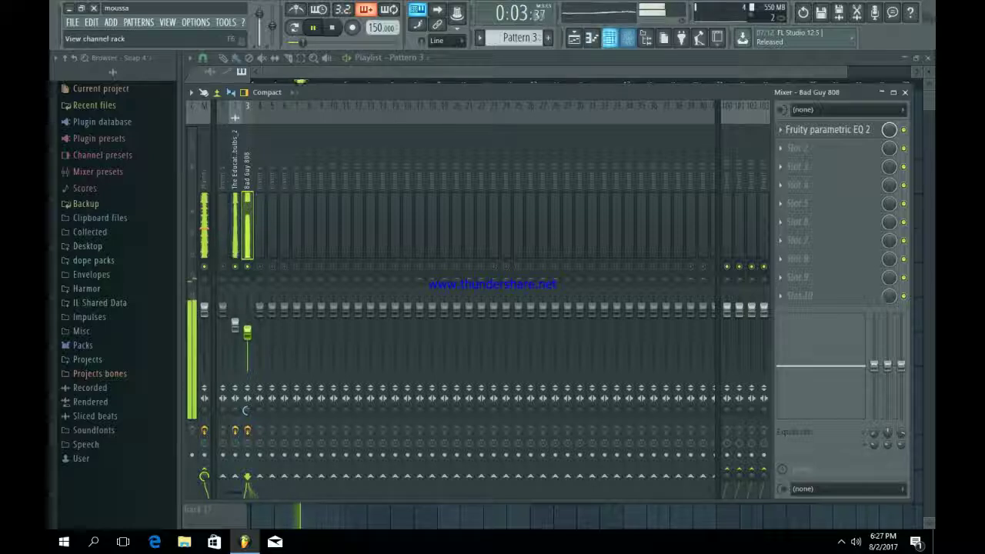
# Step: Add Fruity Compressor with 2.8 dB gain after the EQ on the Bad Guy 808 track and play the arrangement
pyautogui.click(609, 37)
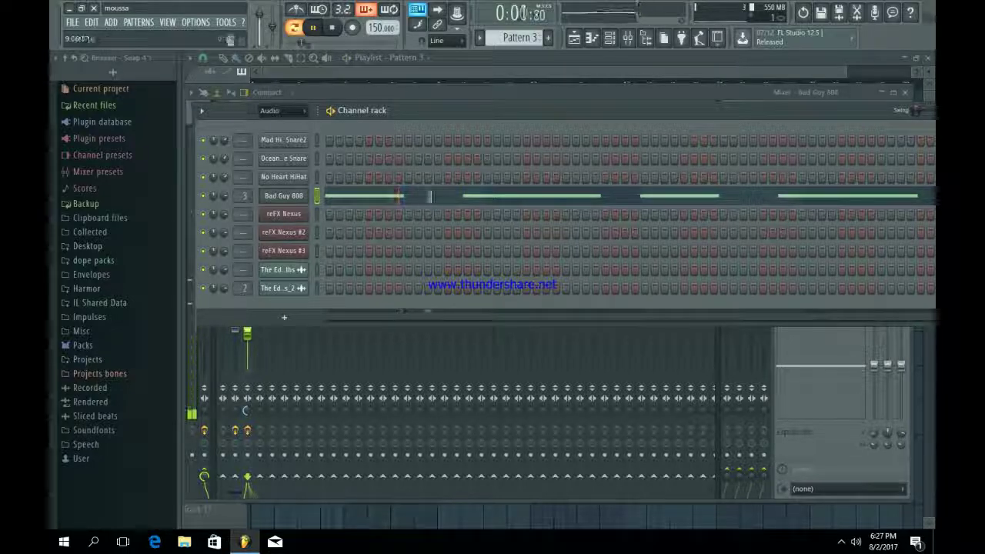
pyautogui.click(597, 80)
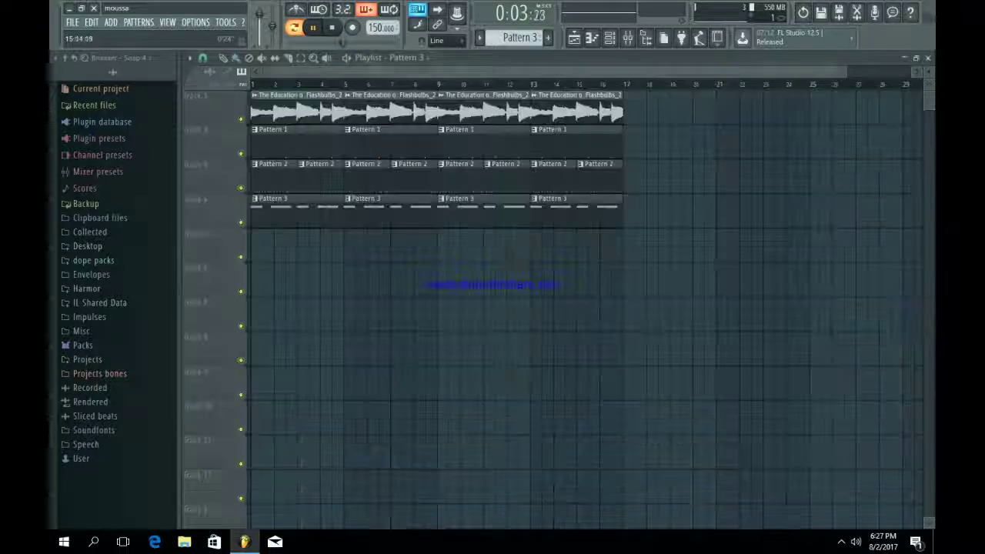
pyautogui.click(628, 38)
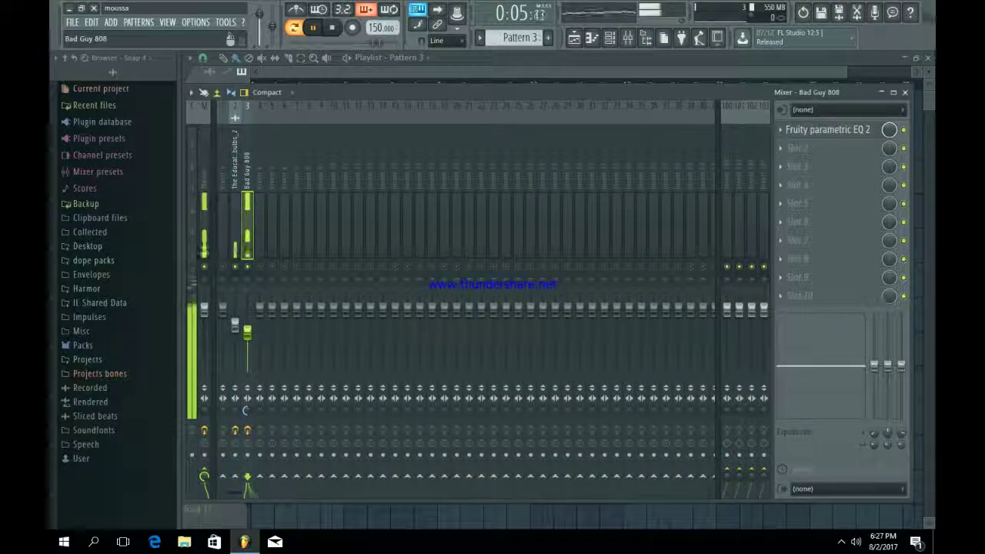
pyautogui.click(797, 148)
pyautogui.click(769, 259)
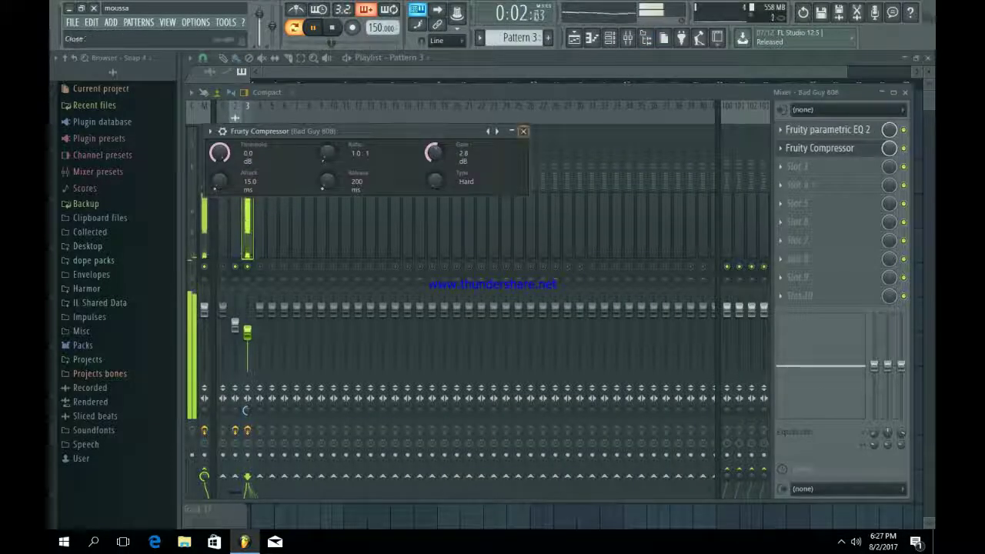
pyautogui.click(523, 131)
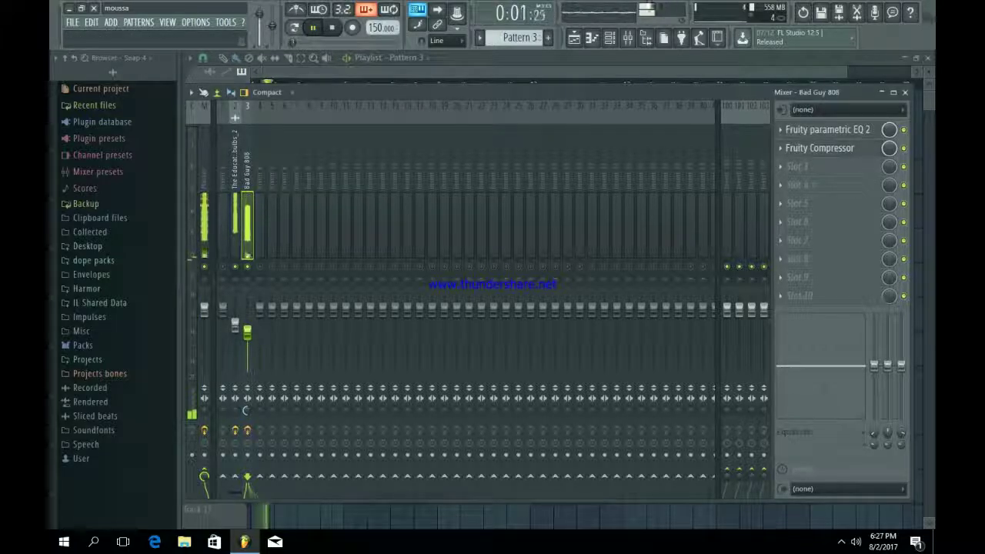
pyautogui.click(201, 250)
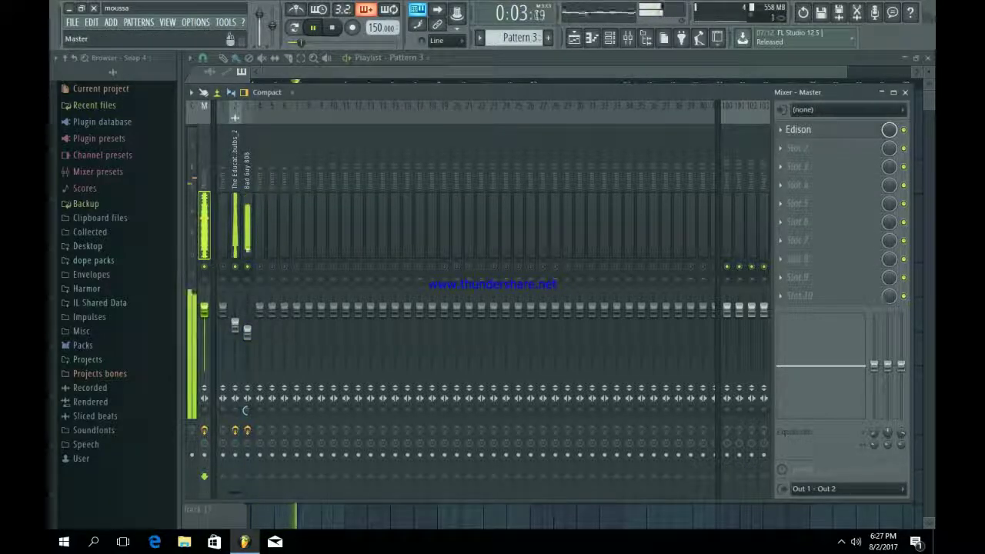
pyautogui.press('F9')
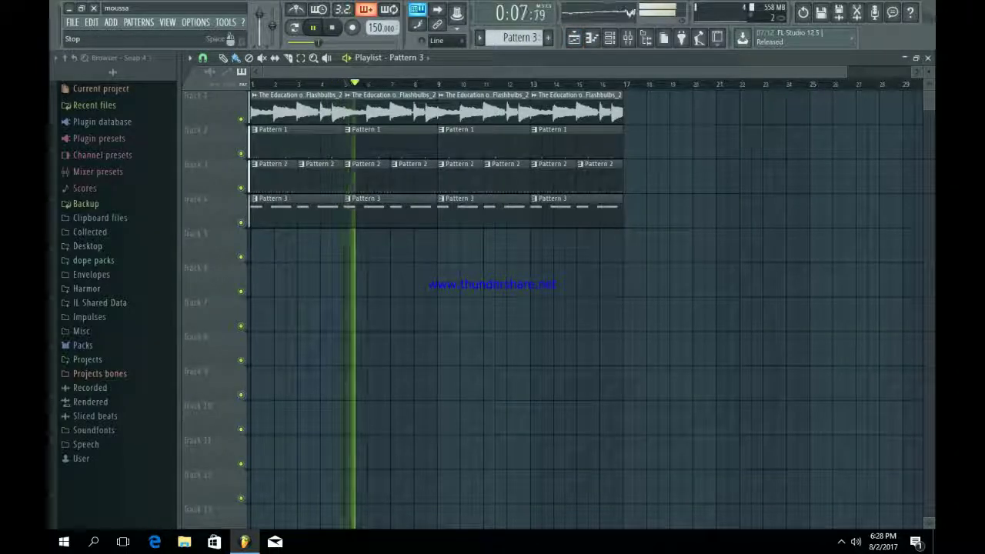
pyautogui.press('space')
# Step: Create an empty Pattern 4, audition the first reFX Nexus channel's PL VZ Bells 1 preset, and open that channel's piano roll
pyautogui.press('F6')
pyautogui.press('F4')
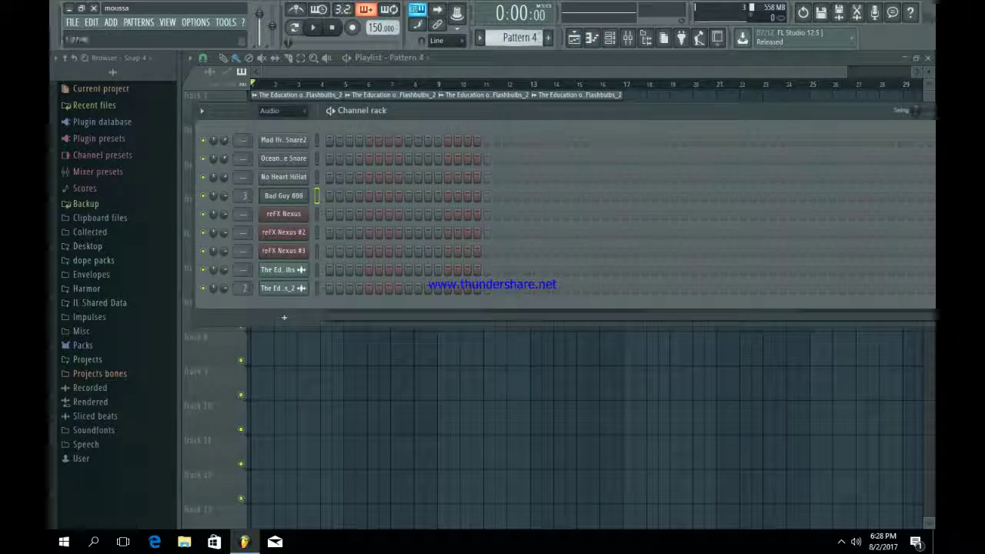
pyautogui.click(283, 213)
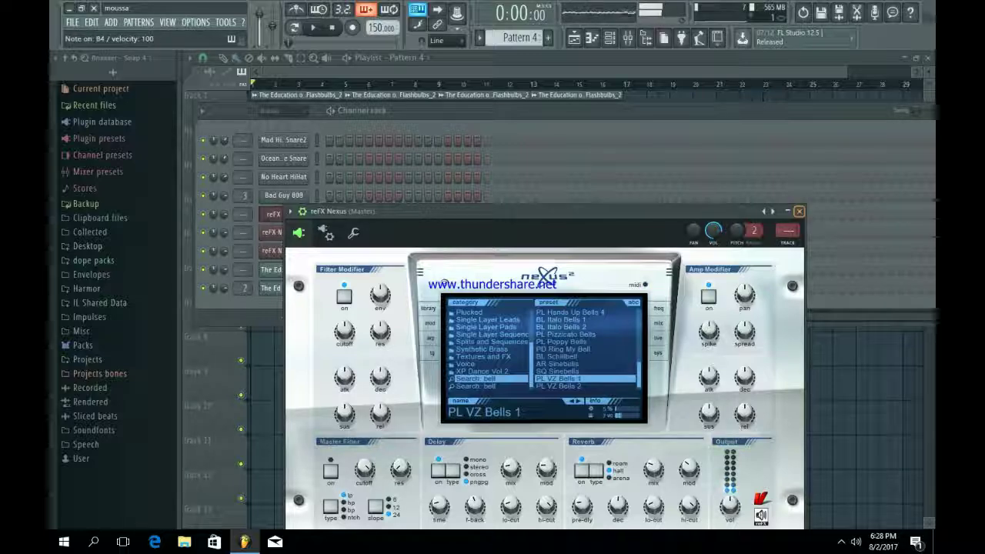
pyautogui.click(798, 210)
pyautogui.rightClick(304, 214)
pyautogui.click(338, 213)
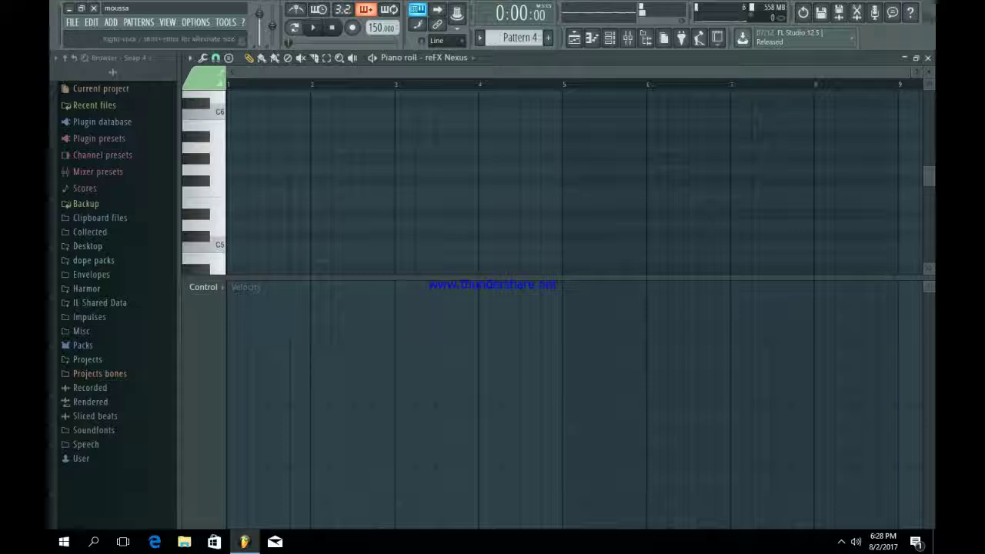
# Step: Draw a descending melody from bar 1 with a half-bar C#5, a one-bar B4 and a one-bar A4, and play it
pyautogui.moveTo(329, 277); pyautogui.dragTo(329, 458)
pyautogui.moveTo(909, 72); pyautogui.dragTo(767, 72)
pyautogui.click(234, 236)
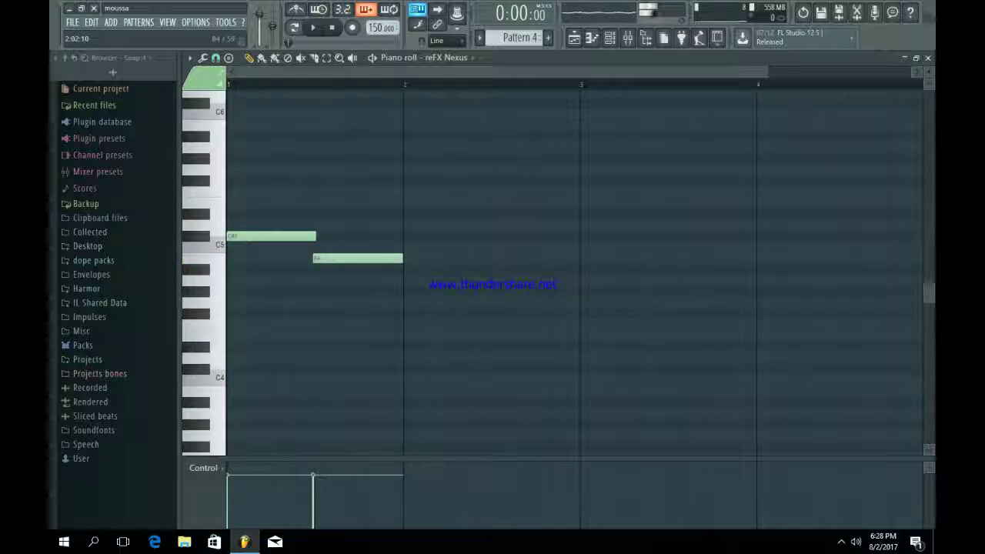
pyautogui.moveTo(489, 258)
pyautogui.mouseDown()
pyautogui.moveTo(494, 280)
pyautogui.moveTo(490, 258)
pyautogui.mouseUp()
pyautogui.click(496, 270)
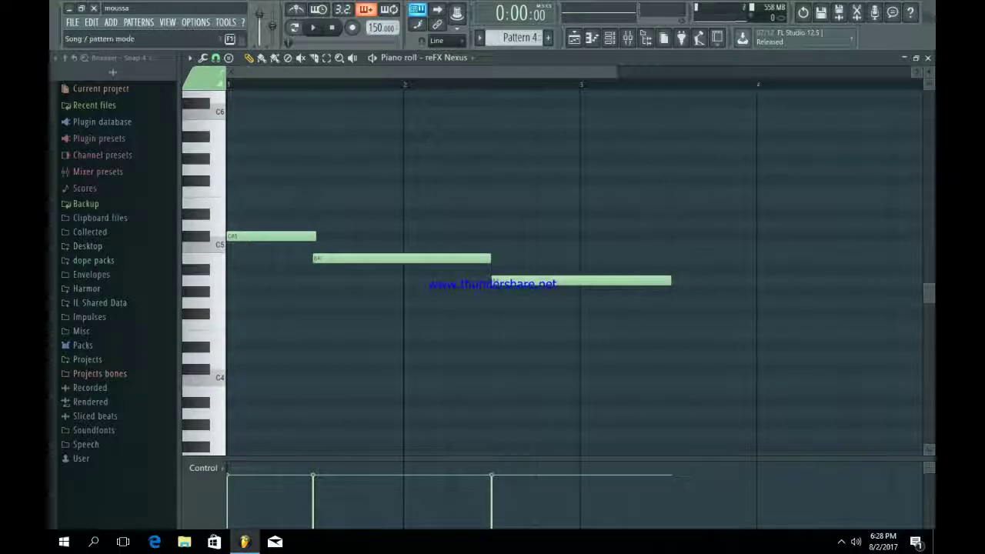
pyautogui.press('space')
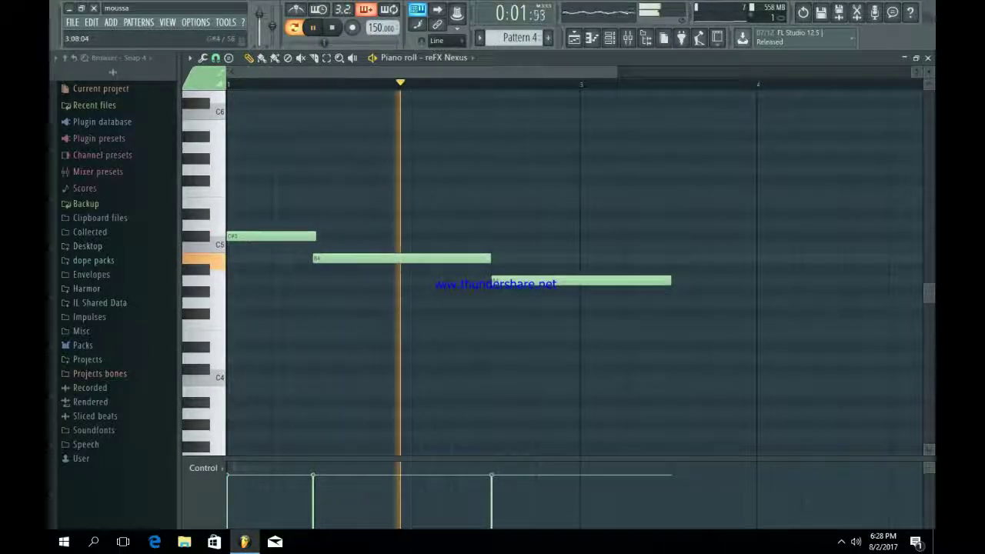
# Step: Try a G4 note at bar 3 moved to G#4 after a shortened A4, delete it, and restore A4 to one bar
pyautogui.press('space')
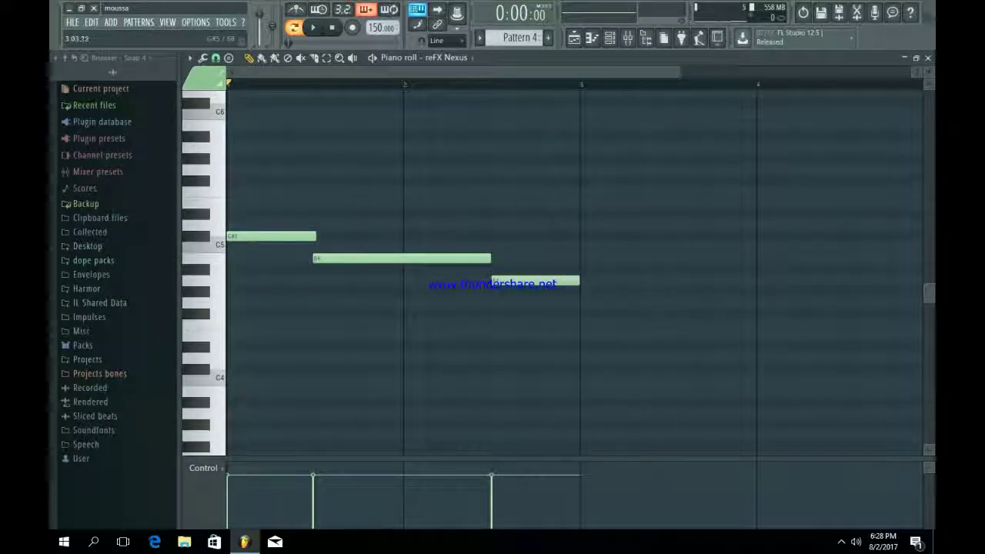
pyautogui.click(587, 302)
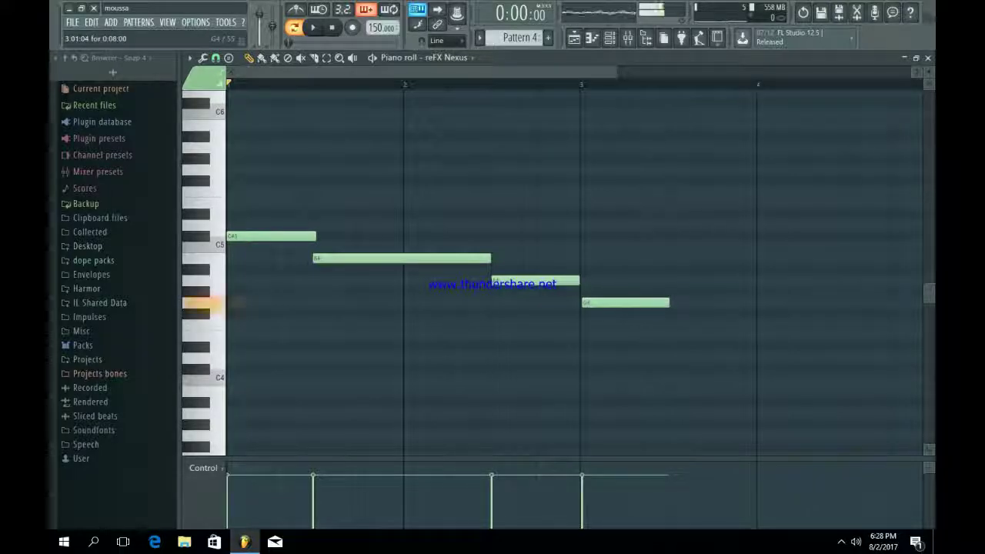
pyautogui.moveTo(586, 303); pyautogui.dragTo(584, 291)
pyautogui.press('space')
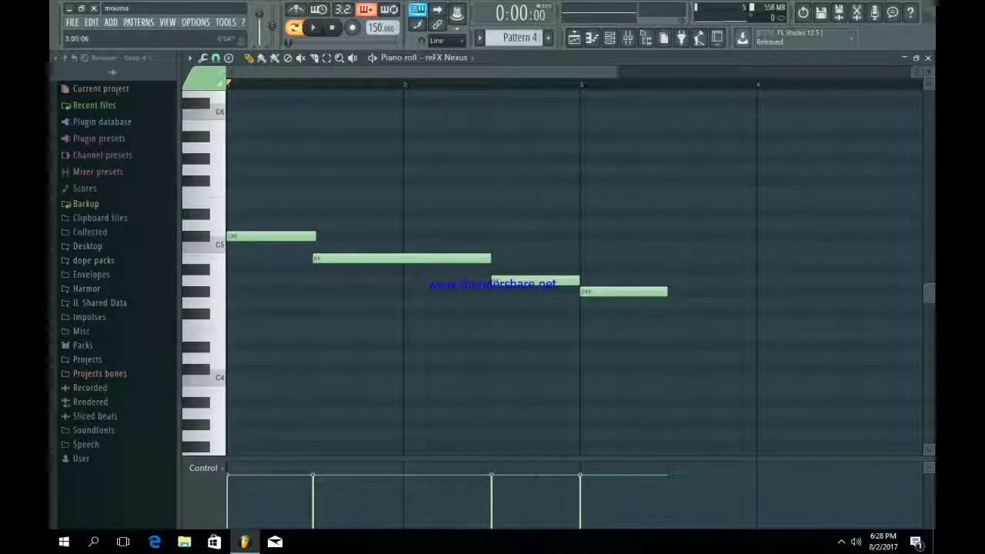
pyautogui.moveTo(616, 72); pyautogui.dragTo(802, 71)
pyautogui.rightClick(470, 291)
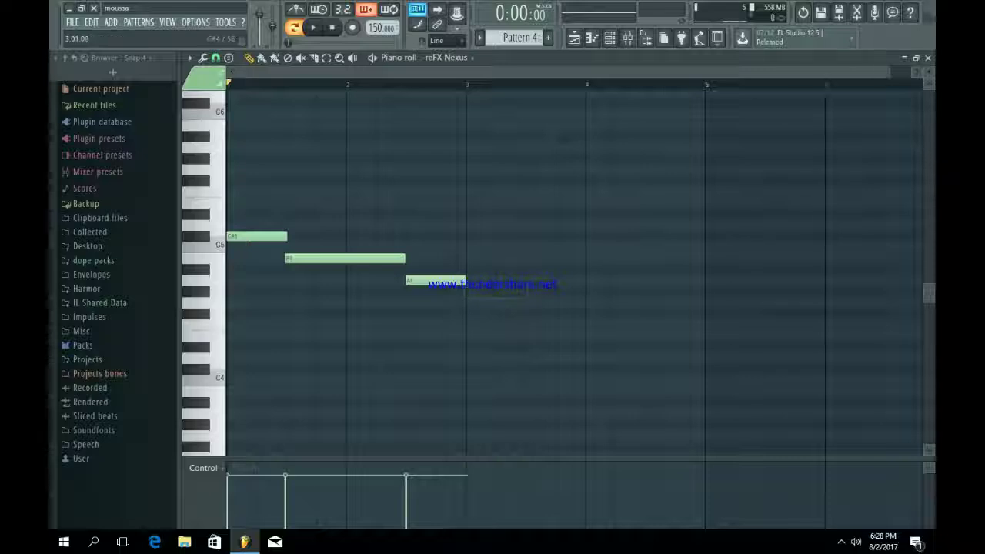
pyautogui.press('space')
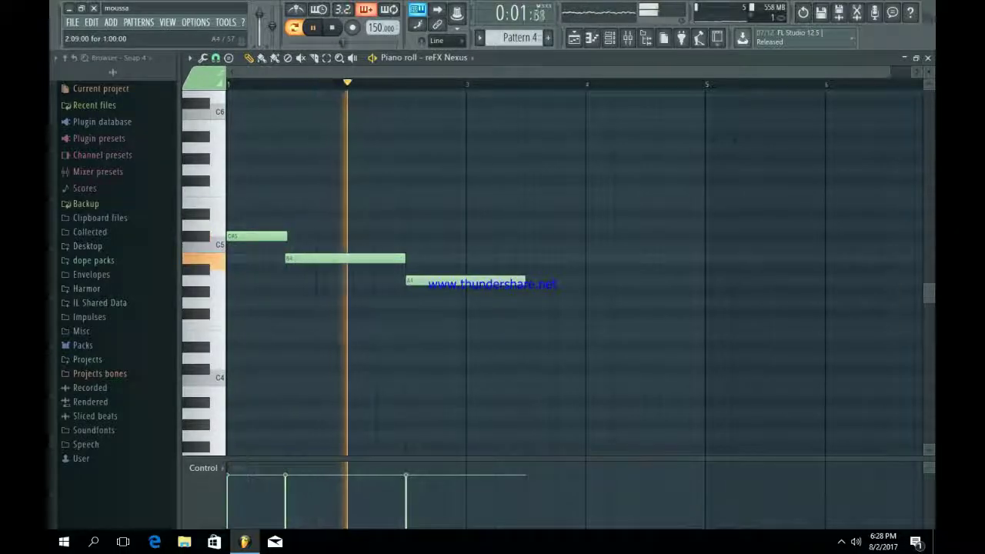
# Step: Shorten A4 to half a bar, place a one-bar G#4 at bar 3, and play the melody
pyautogui.click(530, 292)
pyautogui.press('space')
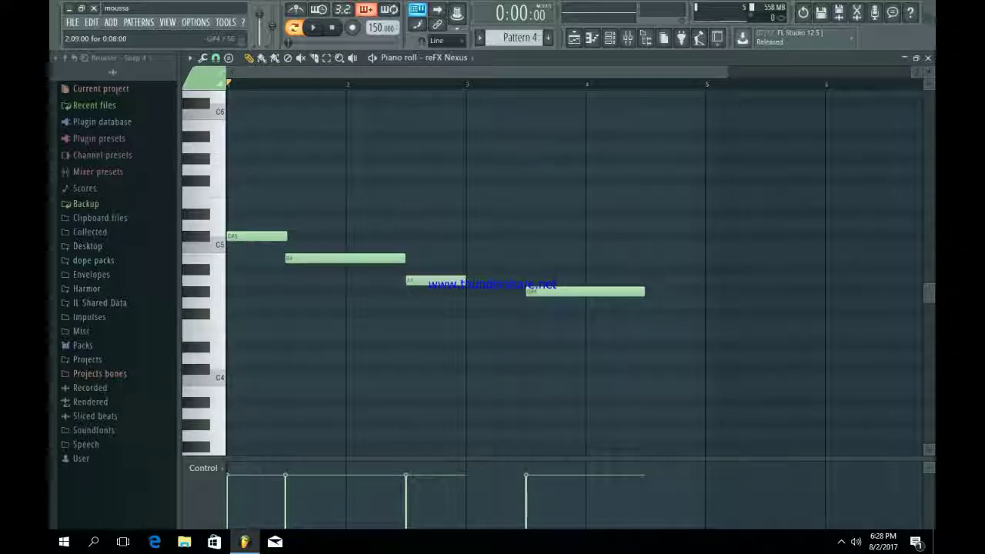
pyautogui.moveTo(554, 291); pyautogui.dragTo(496, 292)
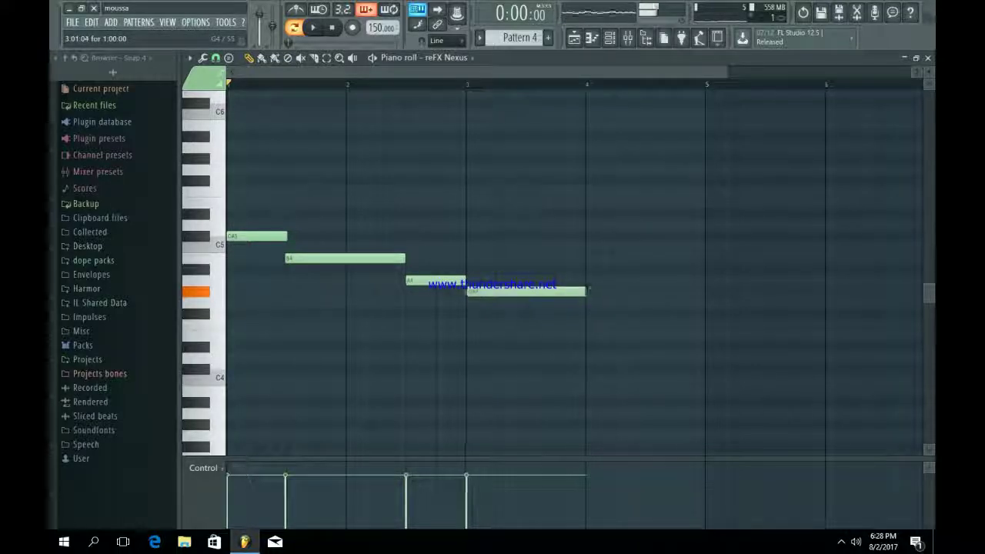
pyautogui.press('space')
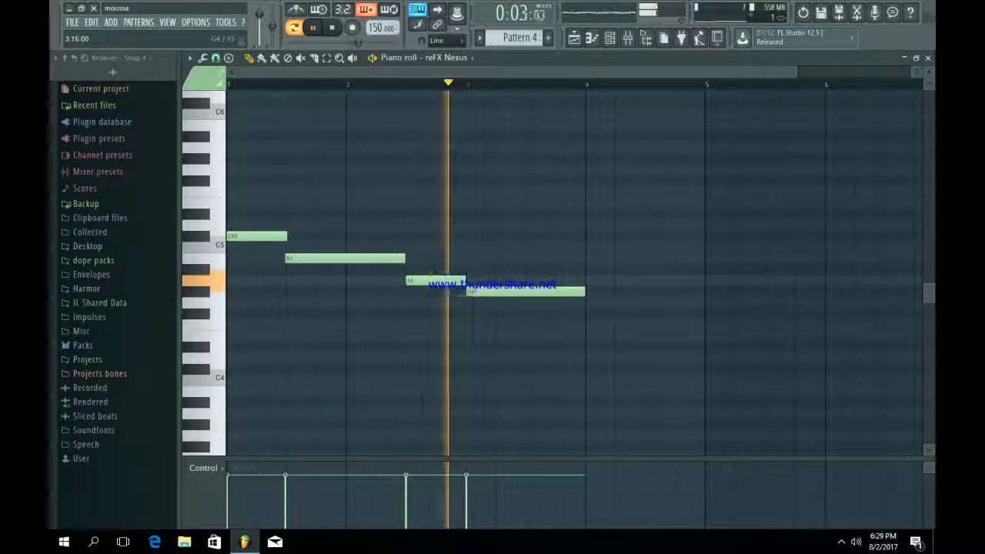
# Step: Complete bar 4 of the melody with a half-bar F#4 followed by a half-bar G#4
pyautogui.click(587, 314)
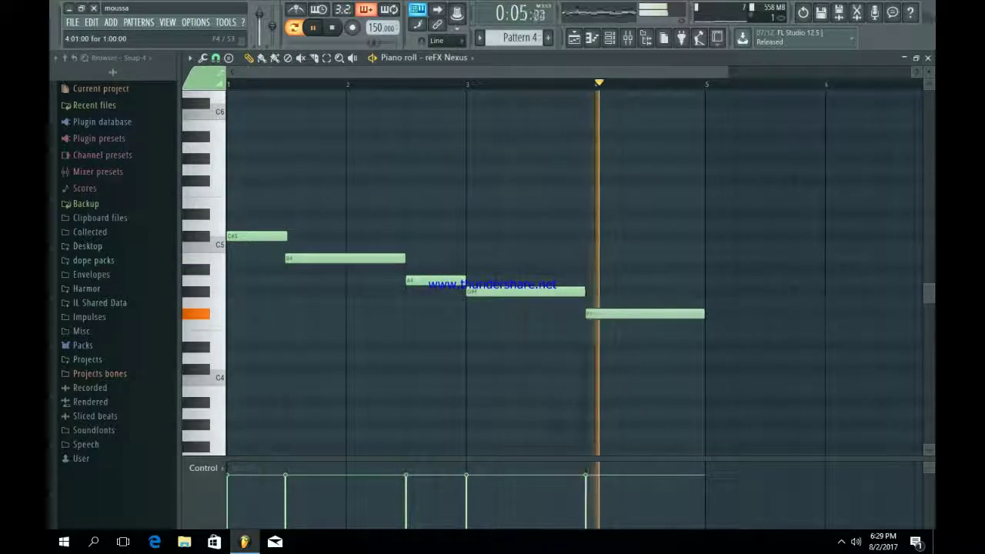
pyautogui.moveTo(703, 313); pyautogui.dragTo(644, 318)
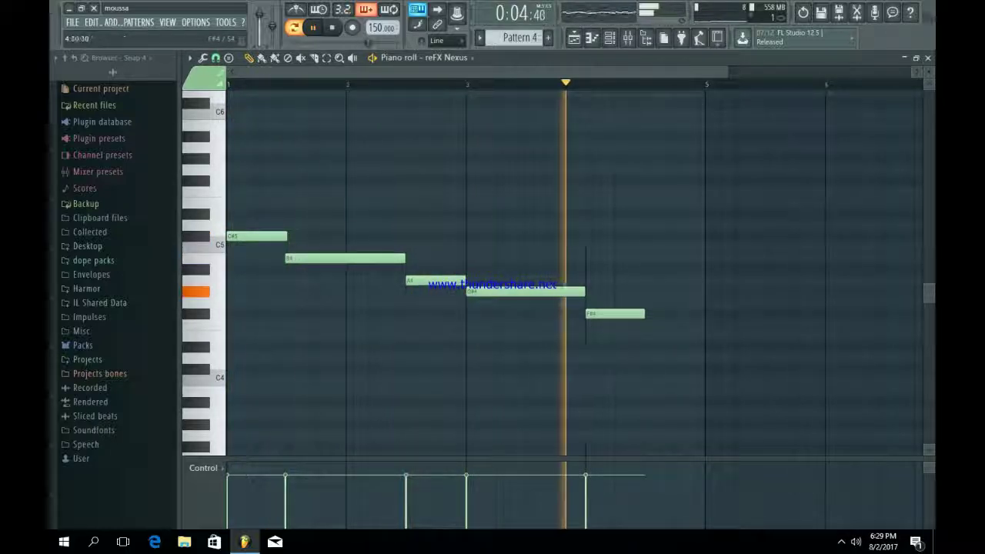
pyautogui.click(643, 280)
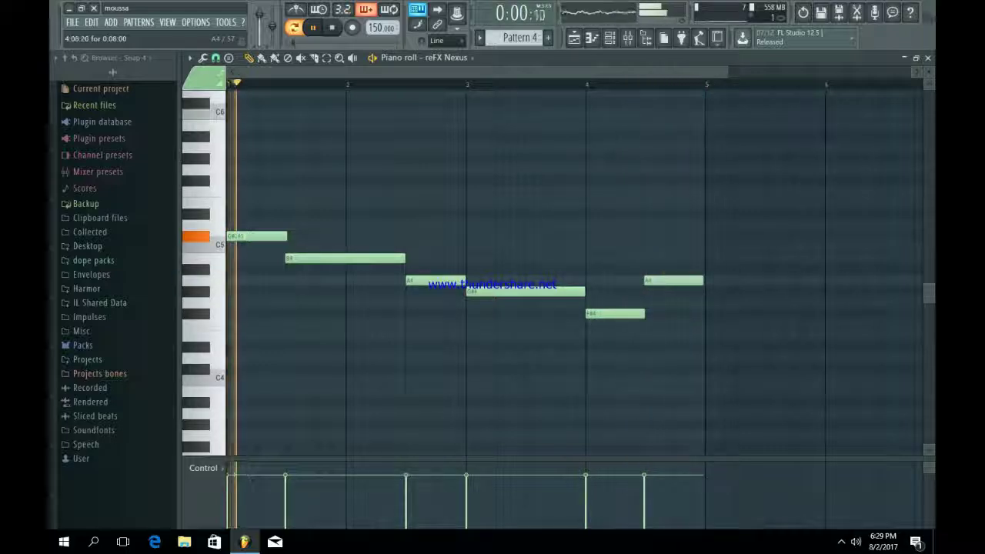
pyautogui.moveTo(645, 281); pyautogui.dragTo(646, 291)
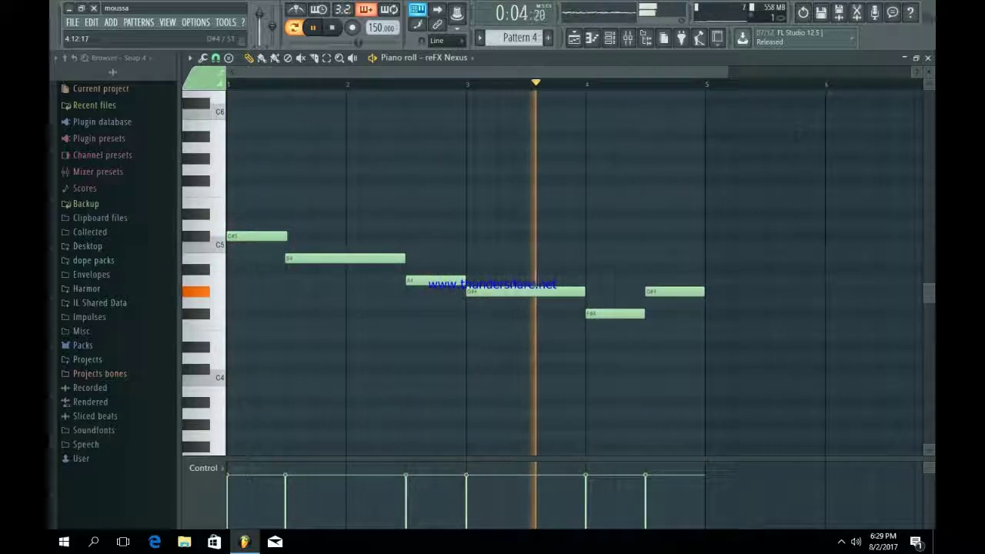
pyautogui.scroll(-2, 715, 388)
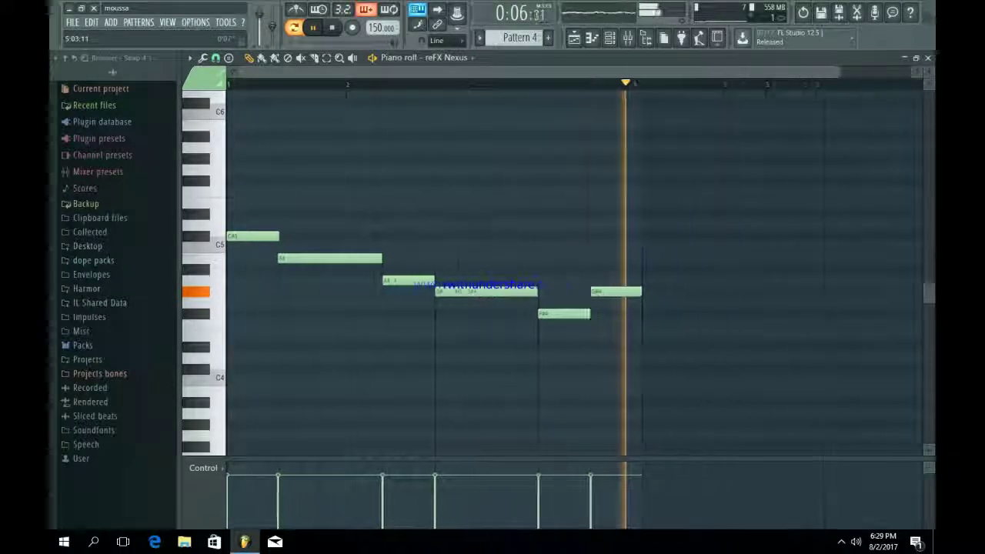
pyautogui.moveTo(663, 390); pyautogui.dragTo(274, 205)
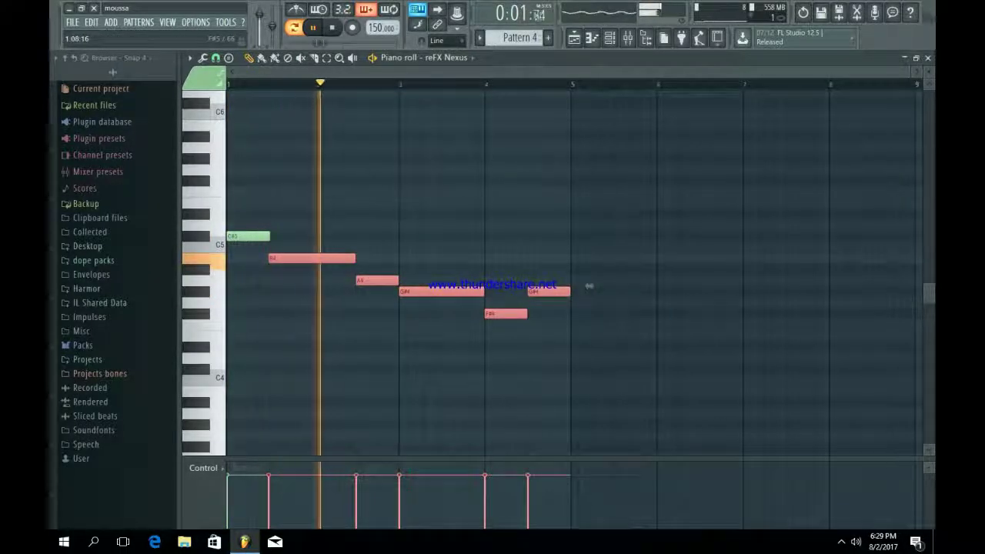
pyautogui.hotkey('ctrl', 'b')
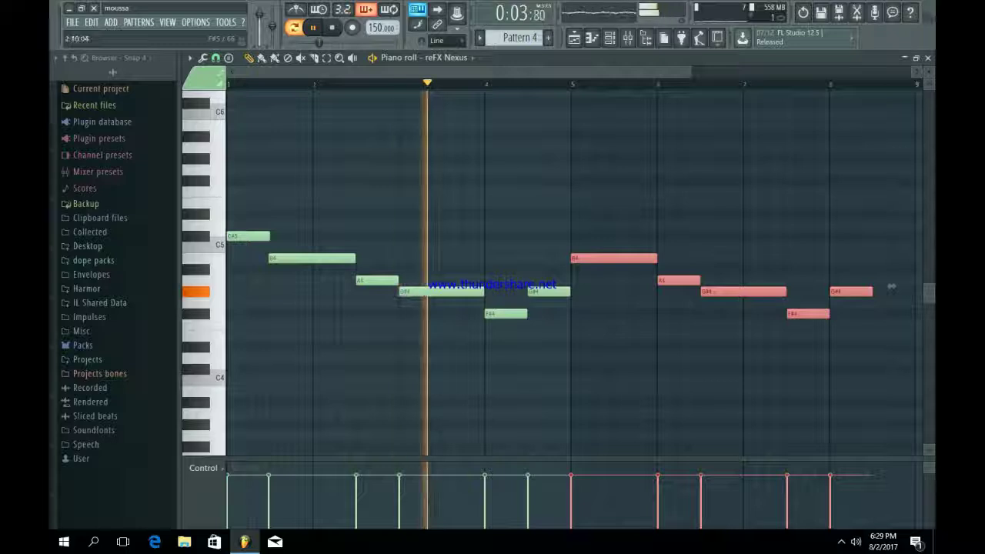
pyautogui.hotkey('ctrl', 'd')
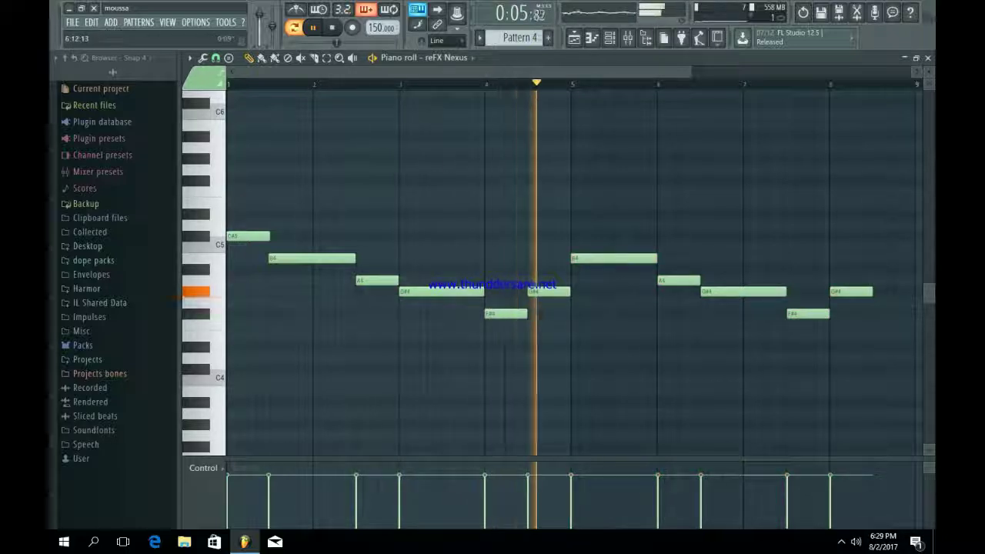
pyautogui.press('space')
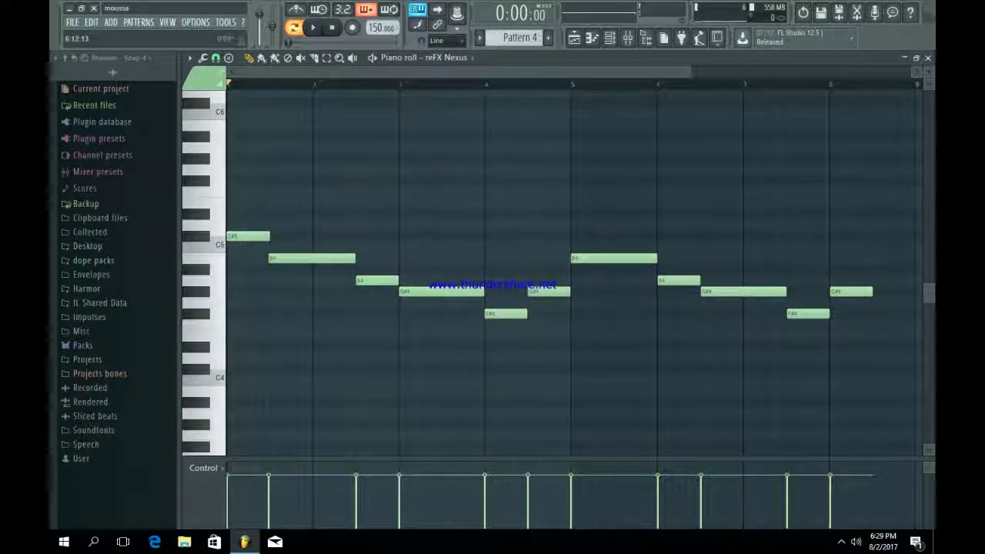
pyautogui.moveTo(690, 71); pyautogui.dragTo(815, 71)
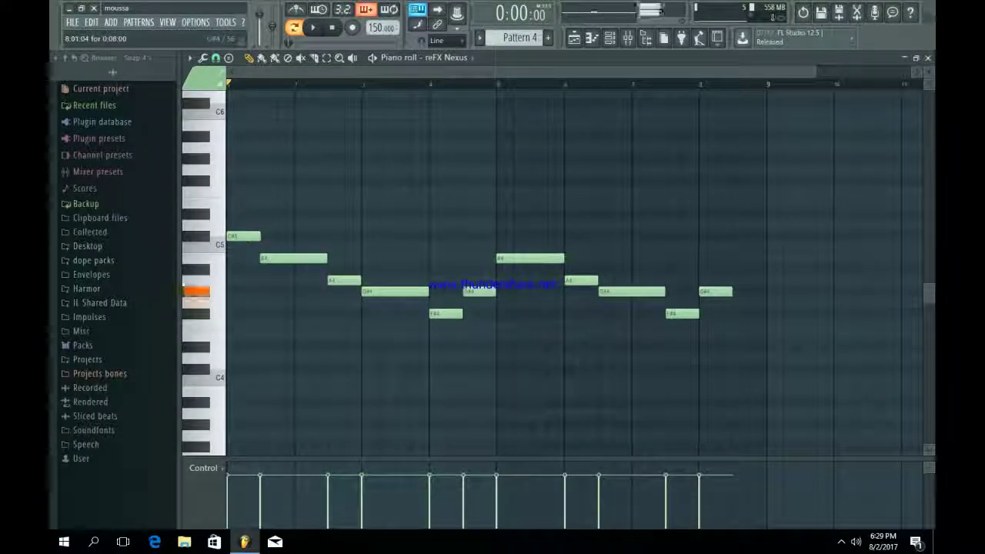
pyautogui.rightClick(715, 291)
pyautogui.rightClick(682, 314)
pyautogui.rightClick(631, 291)
pyautogui.rightClick(581, 281)
pyautogui.rightClick(529, 258)
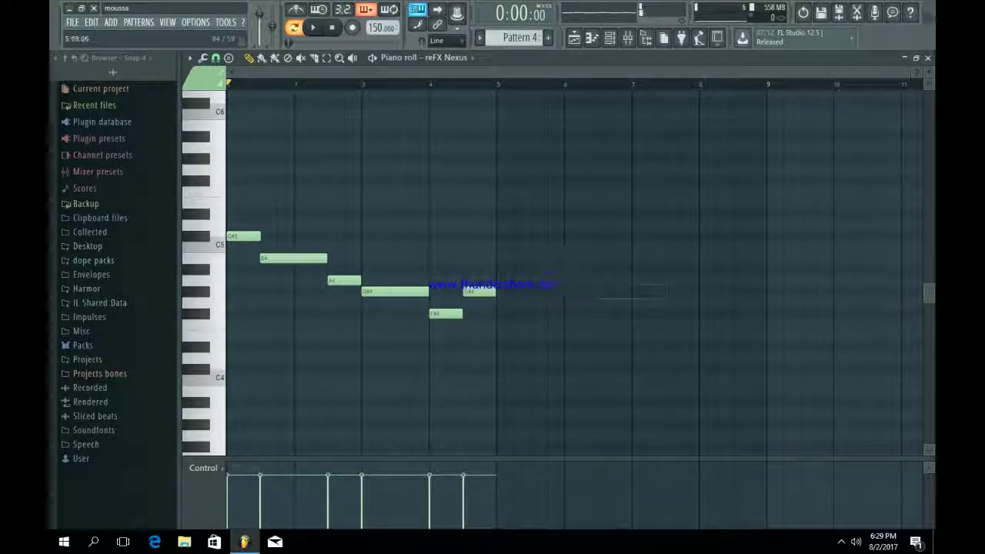
# Step: Duplicate the whole four-bar melody, including the opening C#5, to start at bar 5 and play it
pyautogui.moveTo(643, 386); pyautogui.dragTo(224, 150)
pyautogui.hotkey('ctrl', 'b')
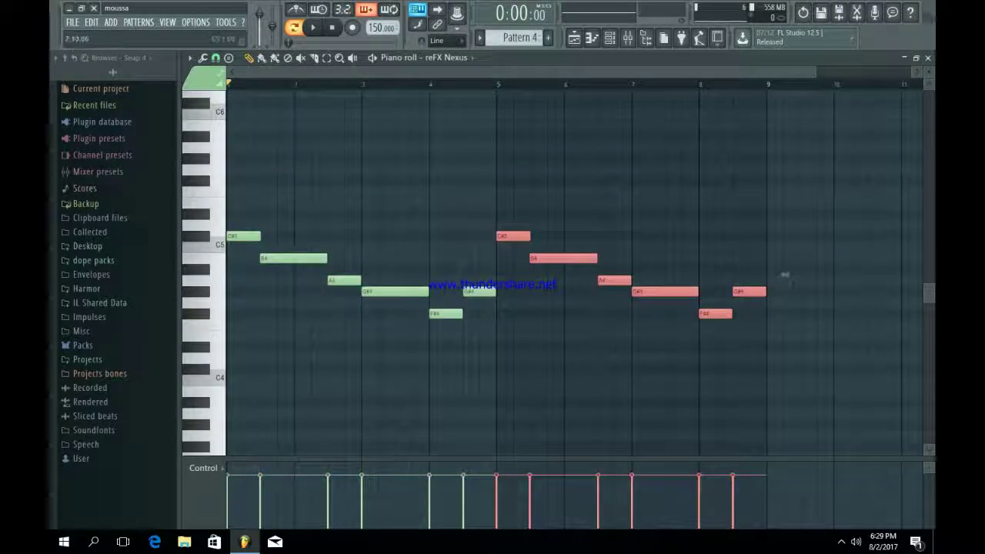
pyautogui.press('space')
pyautogui.hotkey('ctrl', 'd')
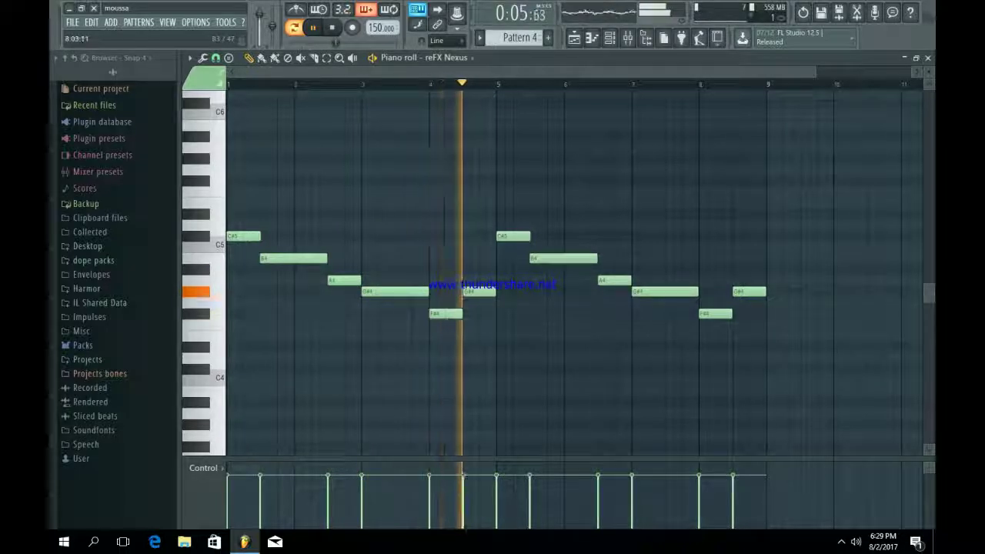
# Step: Transpose all melody notes up two octaves so the melody starts on C#7, and play it
pyautogui.press('space')
pyautogui.hotkey('ctrl', 'a')
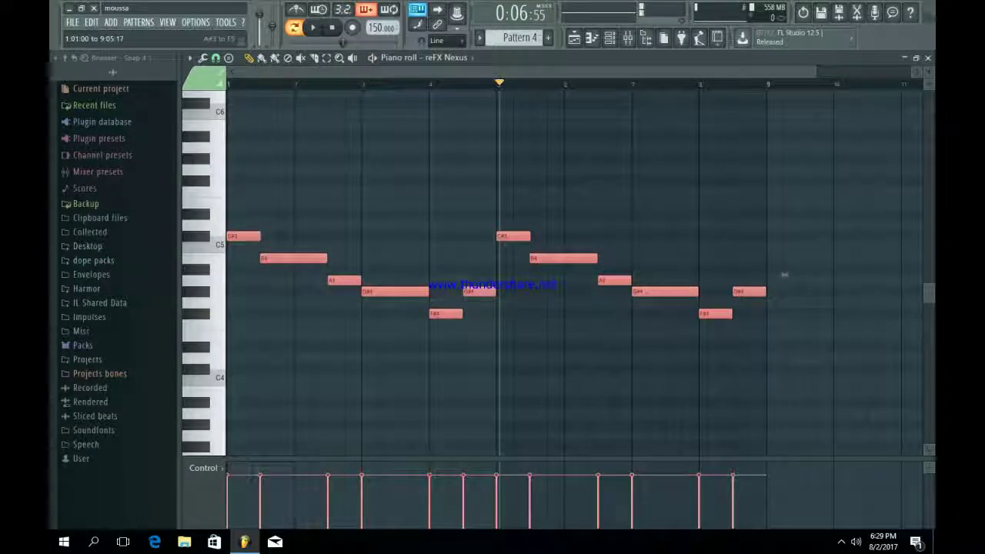
pyautogui.press('Delete')
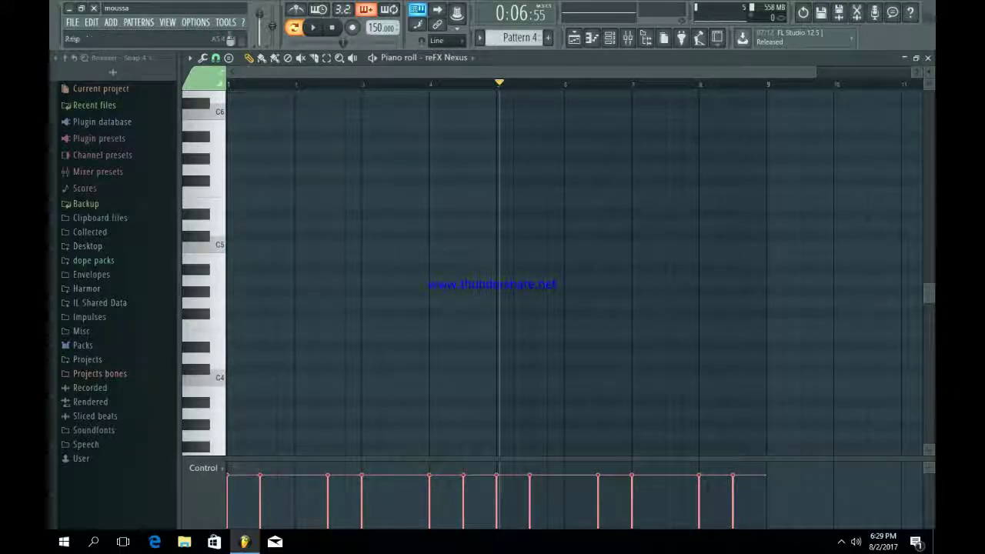
pyautogui.hotkey('ctrl', 'z')
pyautogui.press('space')
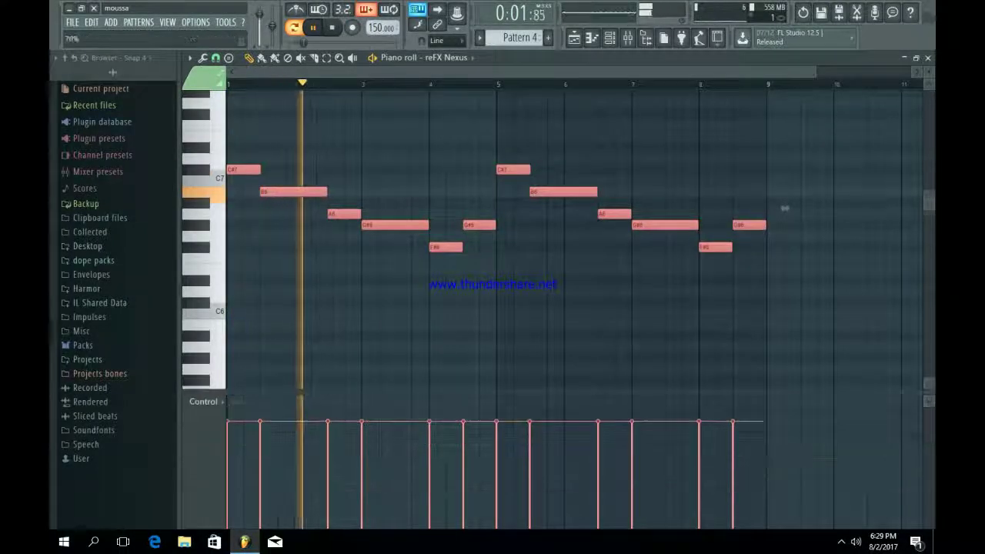
# Step: Enlarge the velocity lane, lower all the melody notes' velocities to about 51%, and replay the pattern
pyautogui.moveTo(461, 393); pyautogui.dragTo(462, 260)
pyautogui.moveTo(228, 394); pyautogui.dragTo(738, 390)
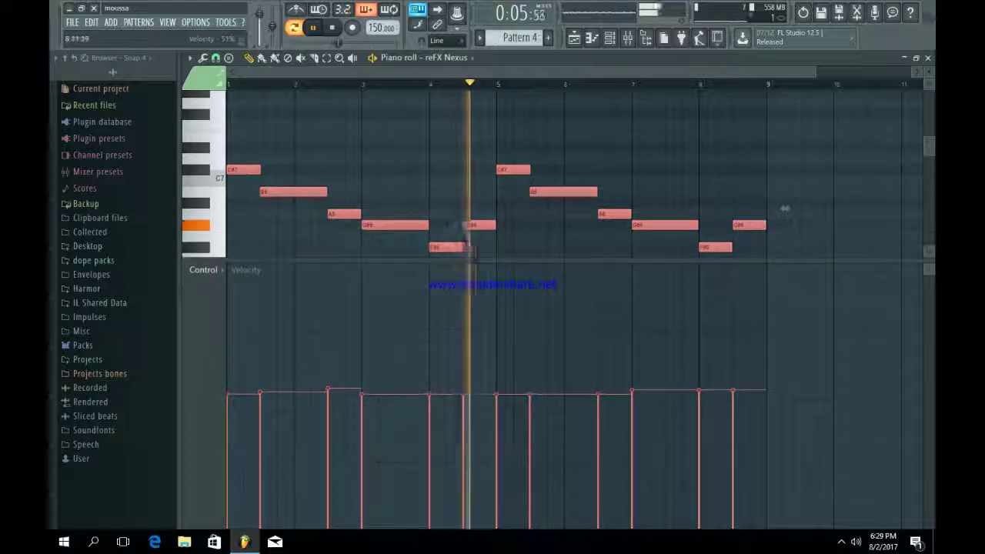
pyautogui.press('space')
pyautogui.press('space')
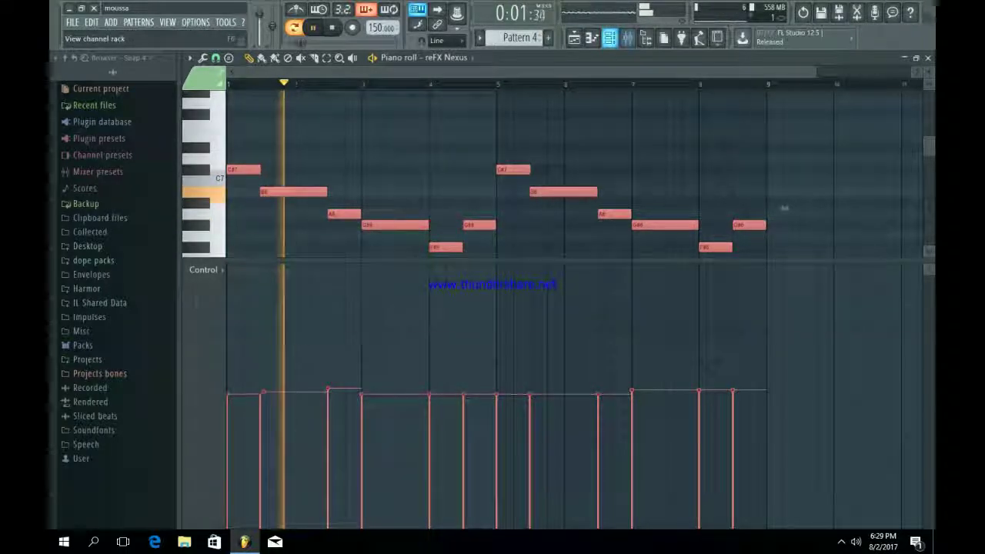
# Step: Route the first reFX Nexus channel to mixer track 4 and lower that track's volume
pyautogui.click(610, 37)
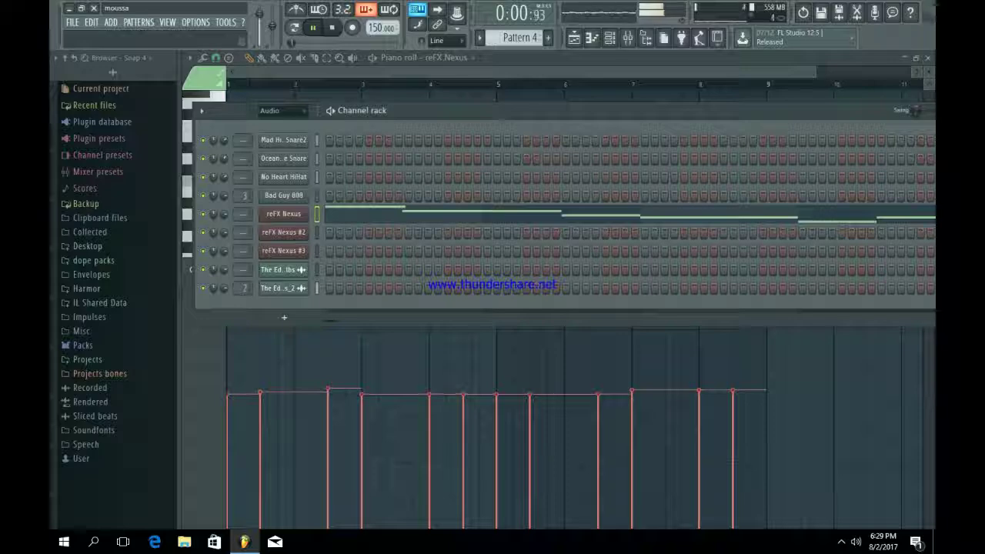
pyautogui.click(283, 213)
pyautogui.hotkey('ctrl', 'l')
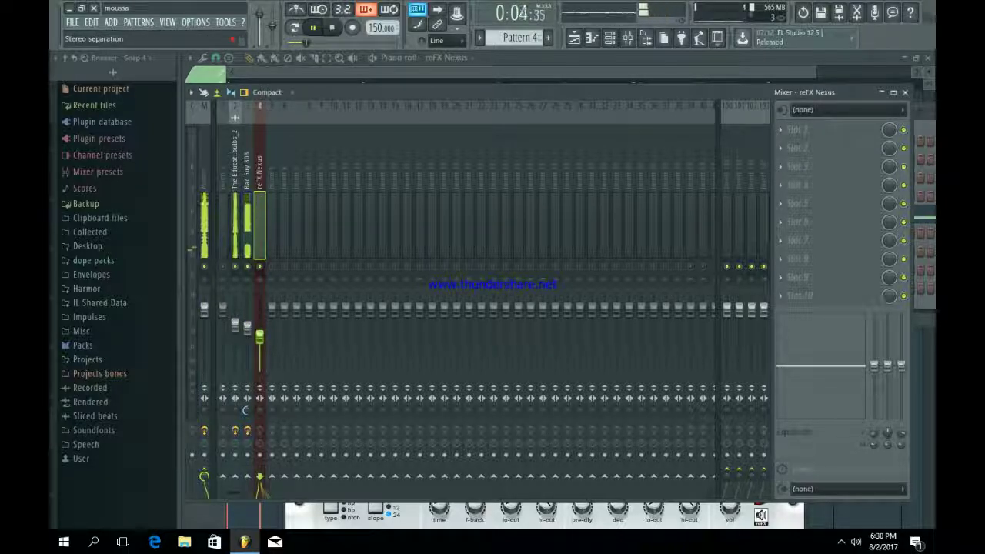
# Step: Add Fruity Stereo Shaper in the first effect slot of the reFX Nexus mixer track and load one of its Effects presets
pyautogui.click(781, 130)
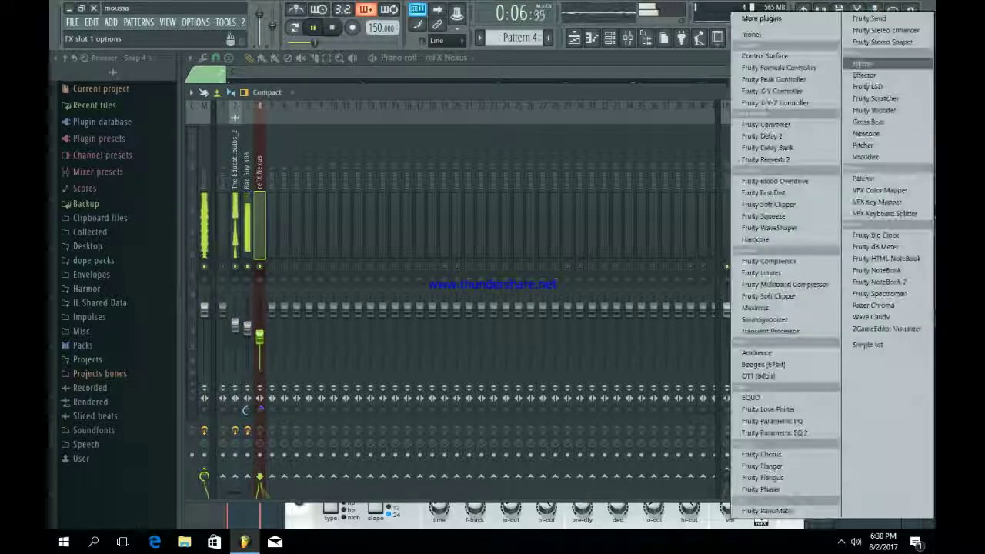
pyautogui.click(885, 44)
pyautogui.rightClick(357, 147)
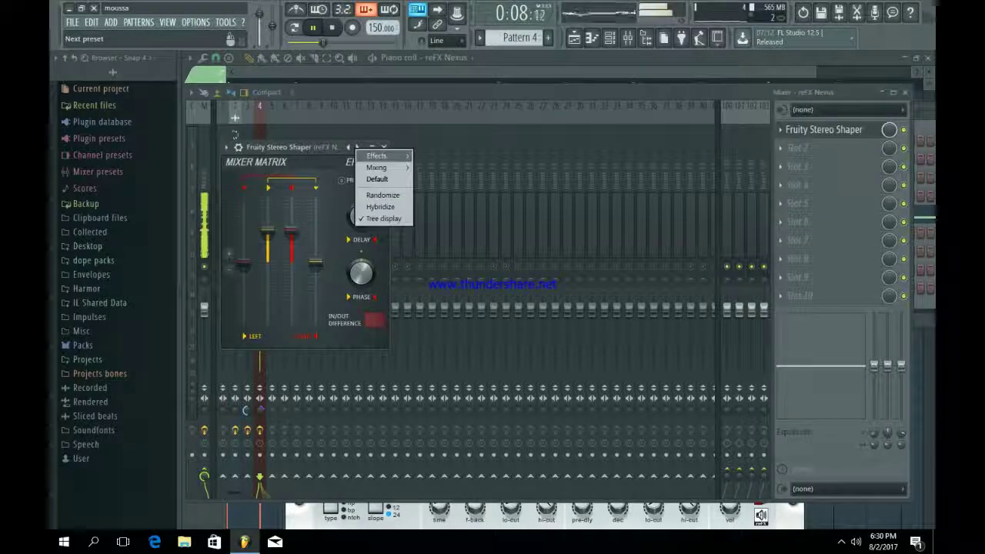
pyautogui.moveTo(377, 156)
pyautogui.click(444, 250)
pyautogui.click(384, 147)
# Step: Add Fruity Reeverb 2 with its default settings in the second effect slot of the reFX Nexus track
pyautogui.click(781, 148)
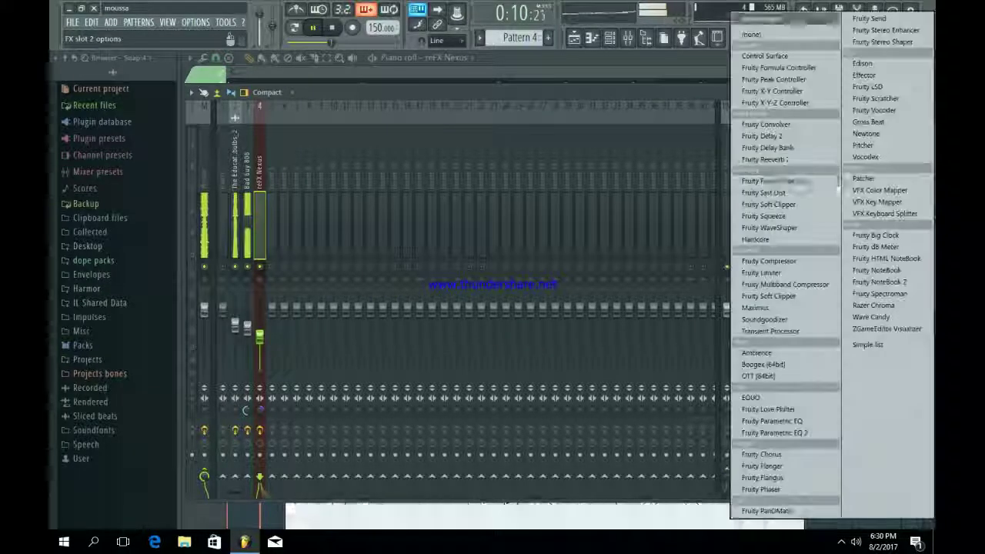
pyautogui.click(765, 159)
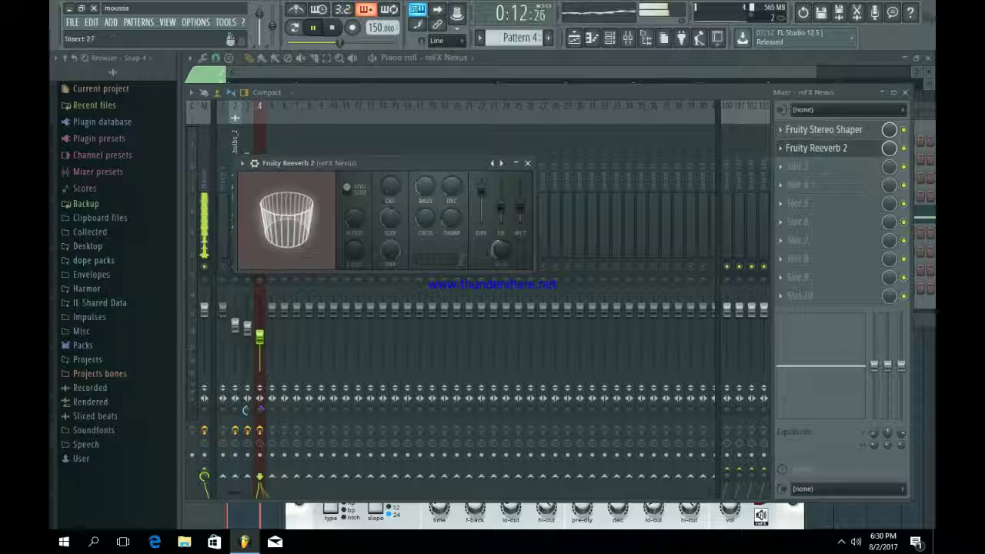
pyautogui.click(527, 164)
# Step: Add Fruity Parametric EQ 2 in the third effect slot, change band 1's filter shape, and cut the low frequencies with it
pyautogui.click(781, 166)
pyautogui.click(742, 428)
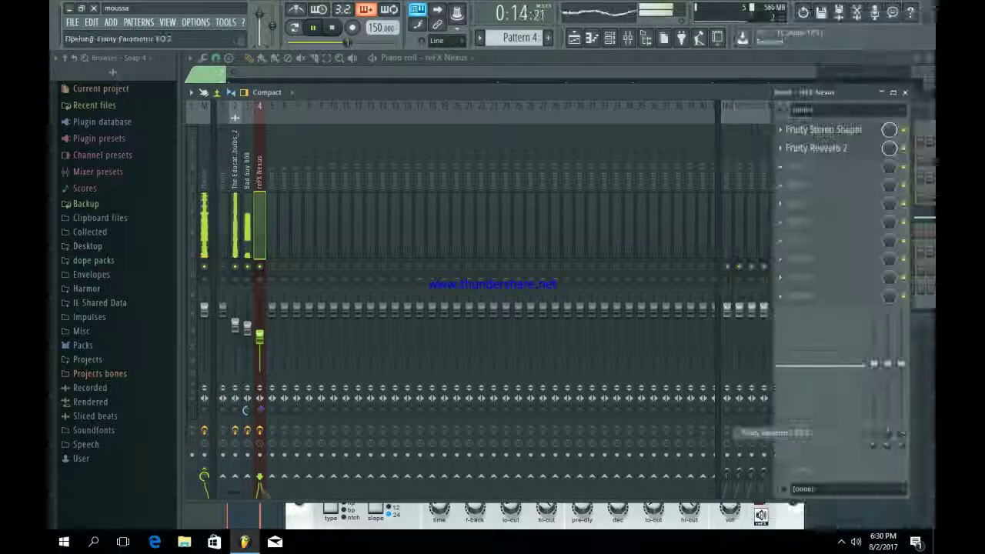
pyautogui.rightClick(309, 278)
pyautogui.moveTo(328, 321)
pyautogui.click(372, 324)
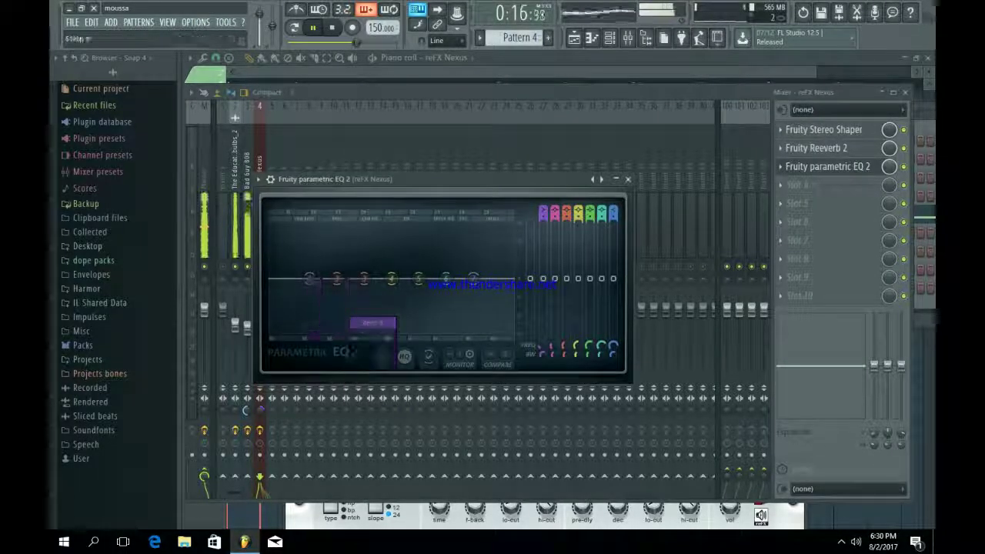
pyautogui.moveTo(310, 279); pyautogui.dragTo(325, 319)
pyautogui.click(627, 179)
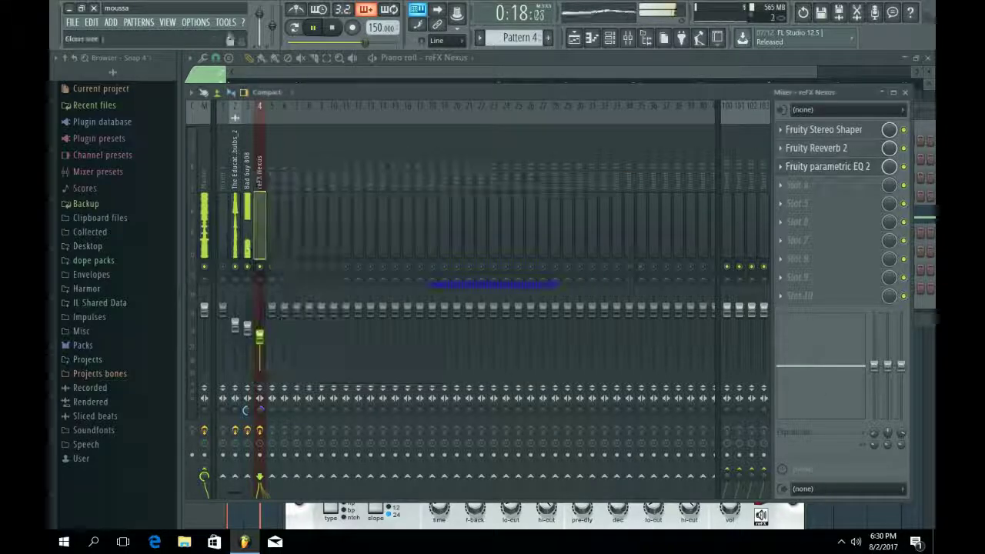
# Step: Close the mixer, stop playback, and copy the first reFX Nexus channel's notes
pyautogui.click(905, 92)
pyautogui.click(798, 212)
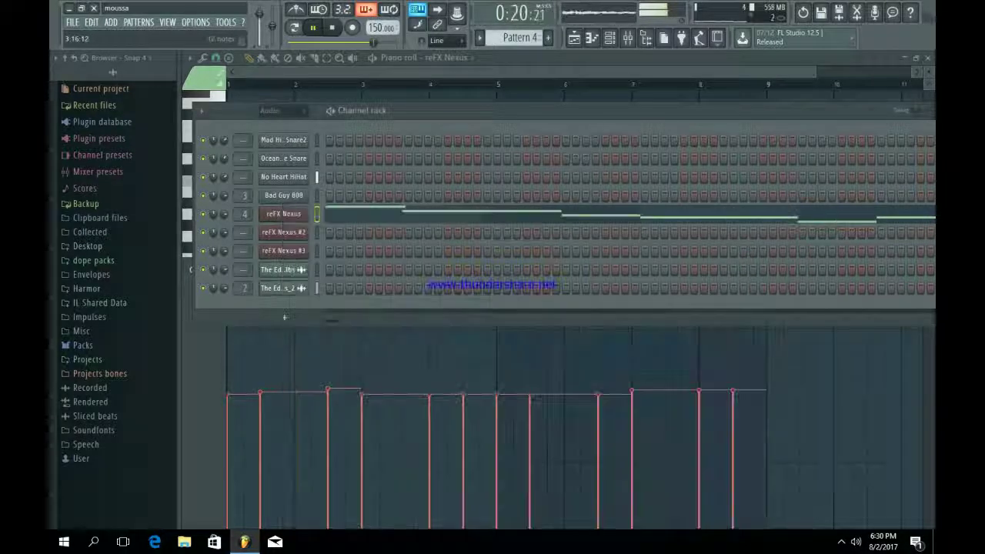
pyautogui.press('space')
pyautogui.rightClick(301, 213)
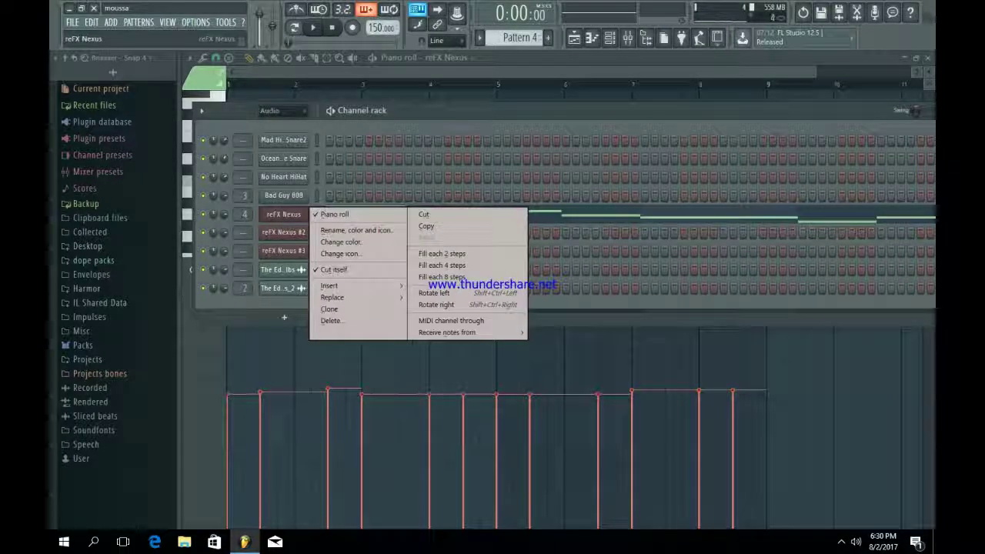
pyautogui.click(426, 226)
pyautogui.rightClick(527, 41)
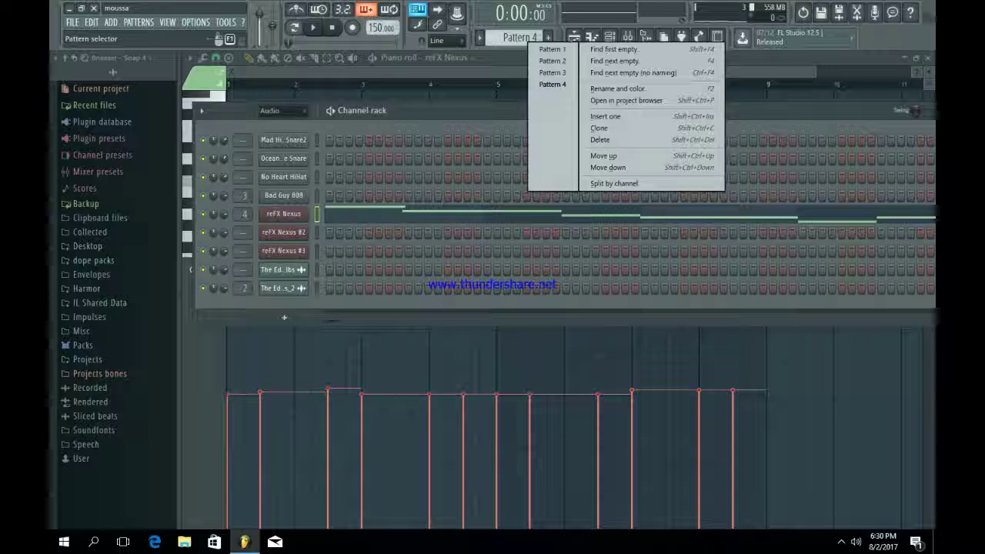
# Step: Place a Pattern 4 clip on Track 5 of the playlist, starting at bar 9
pyautogui.click(574, 37)
pyautogui.click(573, 37)
pyautogui.click(482, 245)
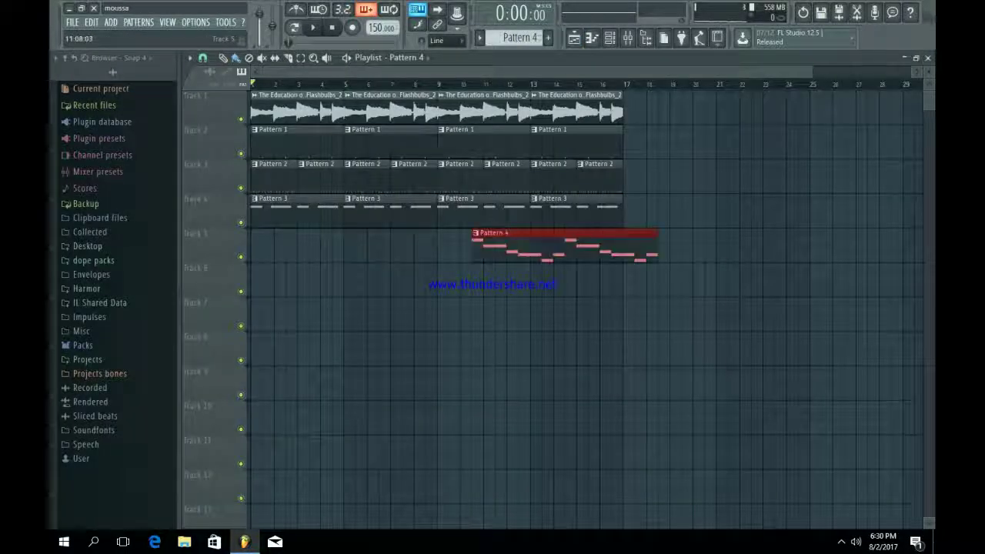
pyautogui.moveTo(495, 246); pyautogui.dragTo(483, 245)
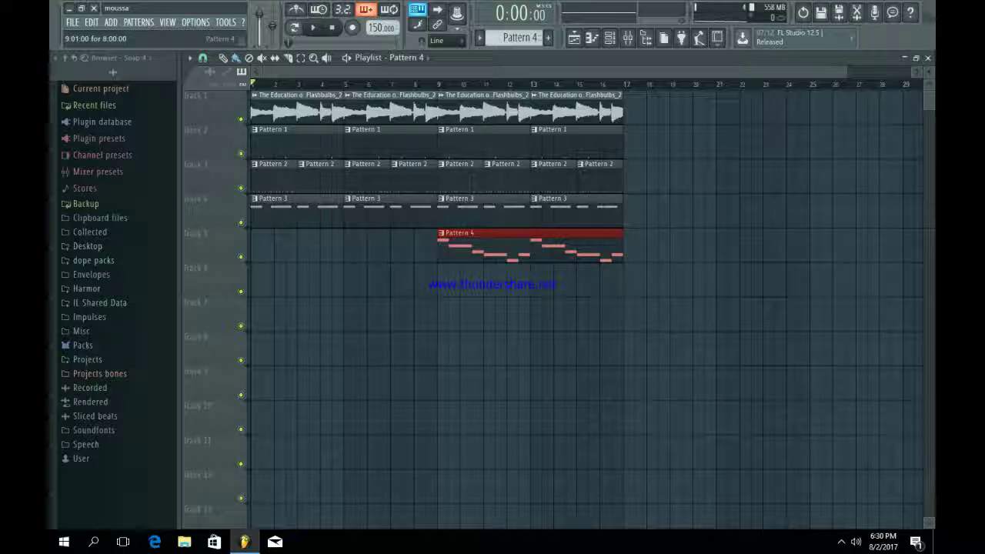
# Step: Start song playback and duplicate all the playlist clips from bars 9–16 so the copies begin at bar 17
pyautogui.press('space')
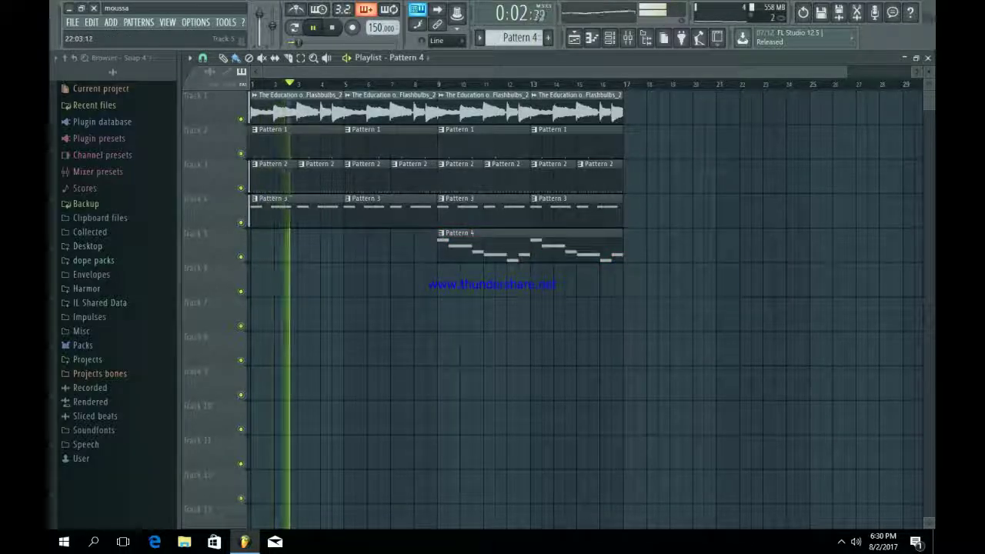
pyautogui.moveTo(754, 294); pyautogui.dragTo(470, 92)
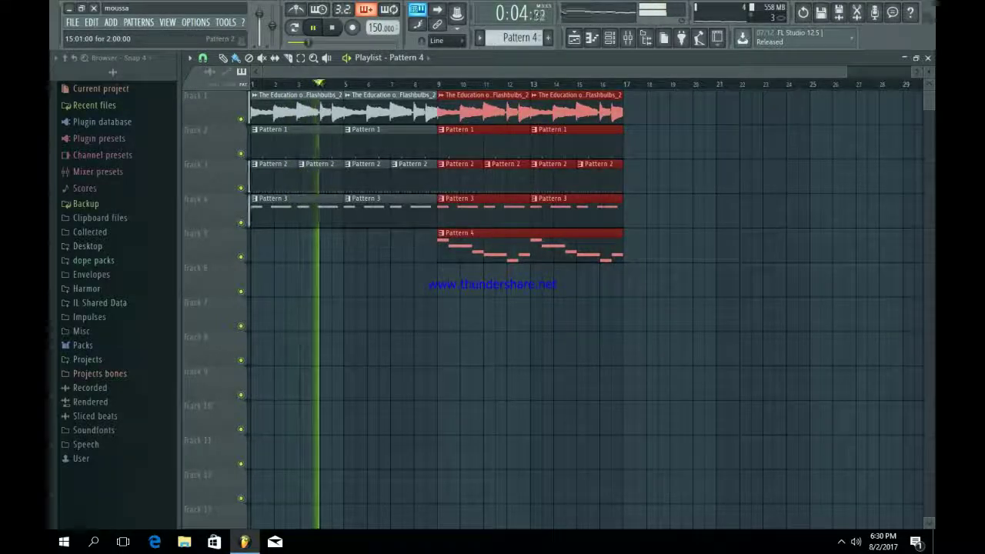
pyautogui.hotkey('ctrl', 'b')
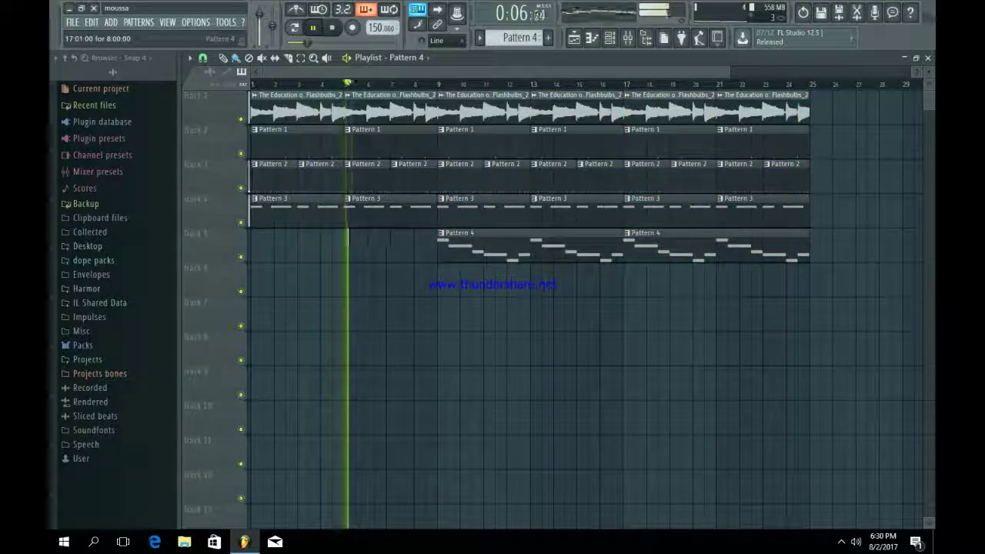
# Step: Make the Pattern 4 clip at bar 17 unique as Pattern 5 and raise its melody notes in bars 5–8 by one octave
pyautogui.click(627, 233)
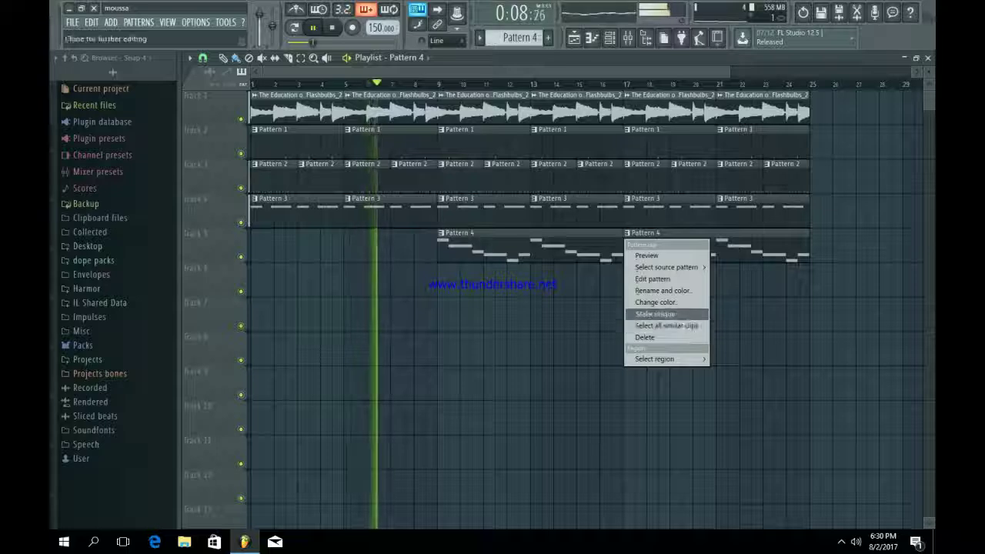
pyautogui.click(666, 314)
pyautogui.doubleClick(667, 248)
pyautogui.moveTo(639, 72); pyautogui.dragTo(809, 71)
pyautogui.click(778, 254)
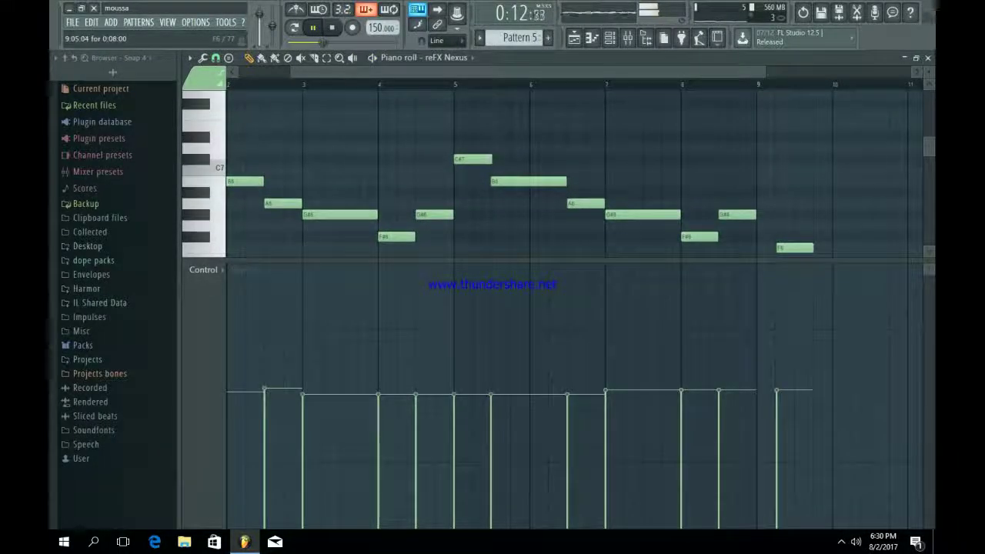
pyautogui.moveTo(779, 260); pyautogui.dragTo(778, 381)
pyautogui.moveTo(787, 292); pyautogui.dragTo(468, 110)
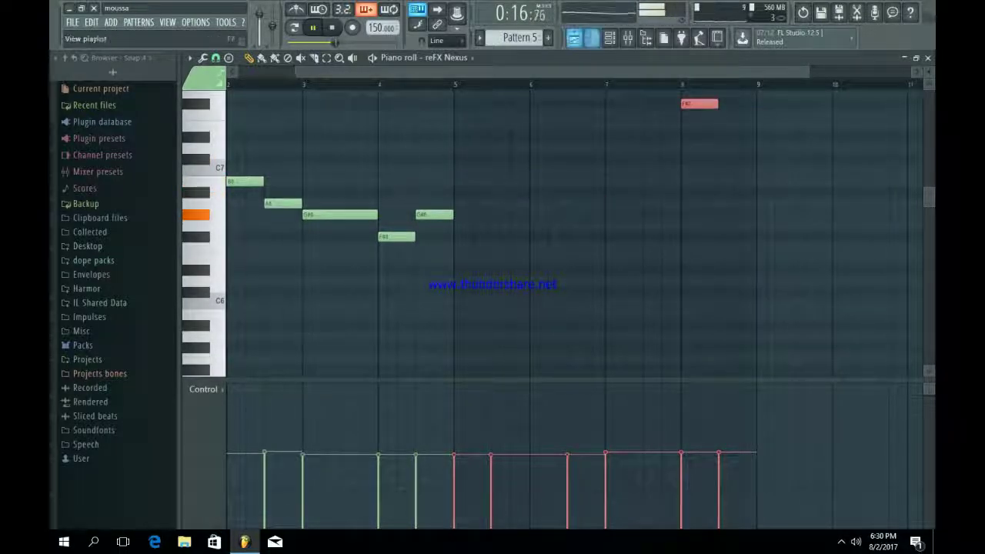
pyautogui.click(574, 38)
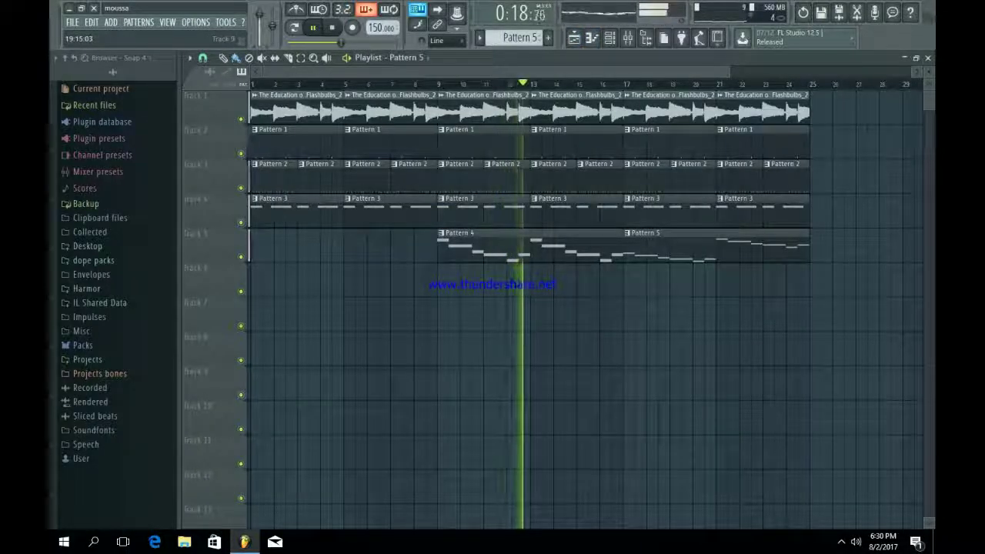
# Step: Duplicate the Track 1 to Track 4 clips from bars 9–24 so the copies begin at bar 25
pyautogui.scroll(-1, 717, 369)
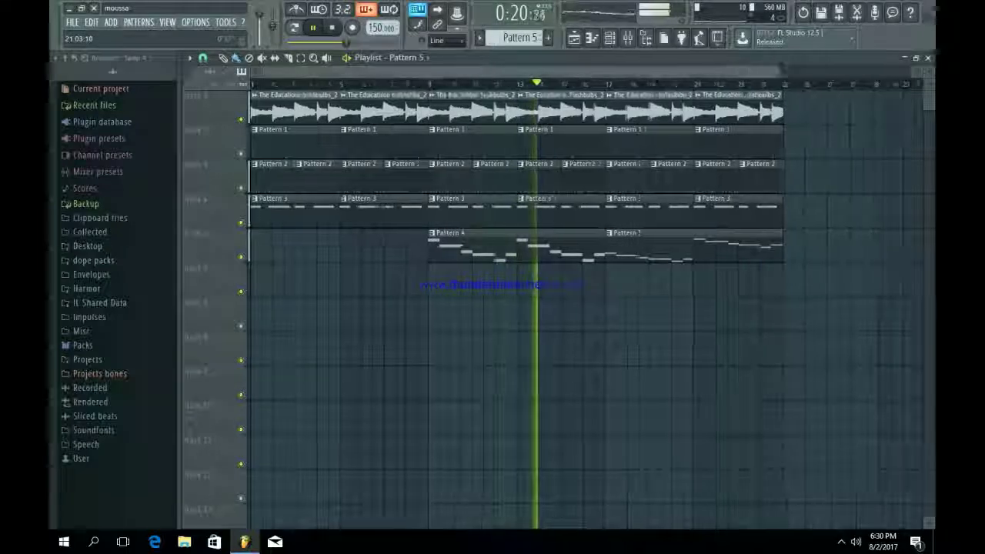
pyautogui.scroll(-1, 718, 369)
pyautogui.moveTo(728, 227); pyautogui.dragTo(417, 91)
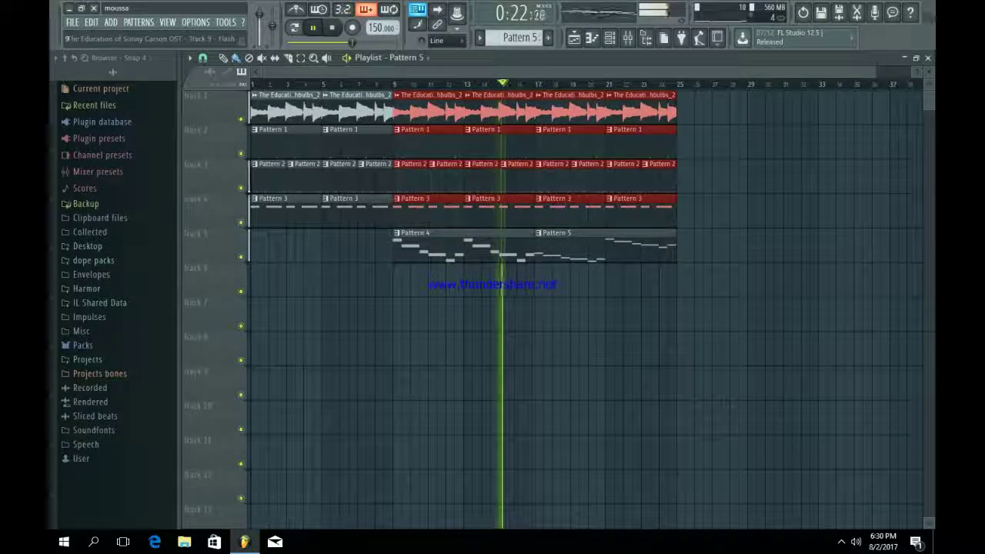
pyautogui.hotkey('ctrl', 'b')
pyautogui.hotkey('ctrl', 'd')
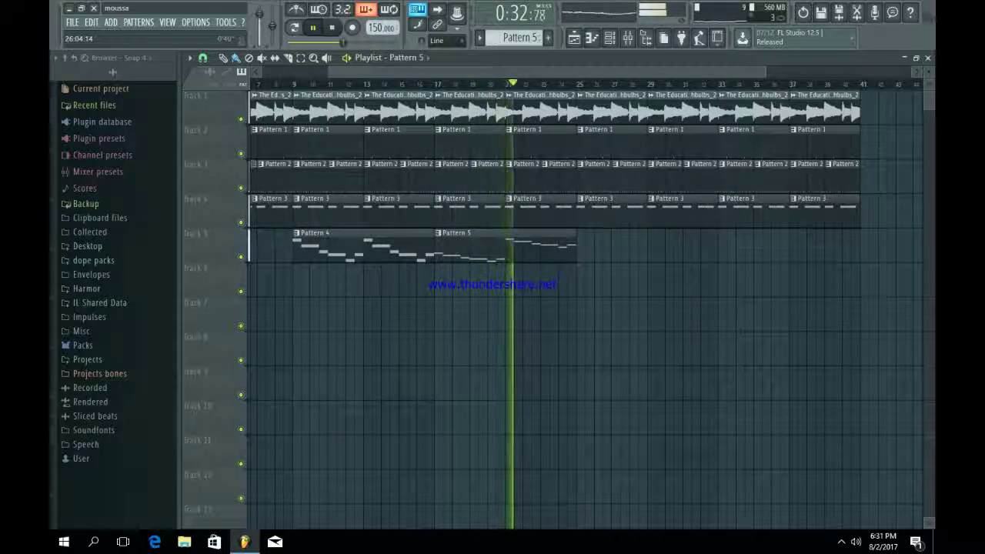
# Step: Stop playback and switch to a new empty pattern, Pattern 6, with the channel rack open
pyautogui.press('F6')
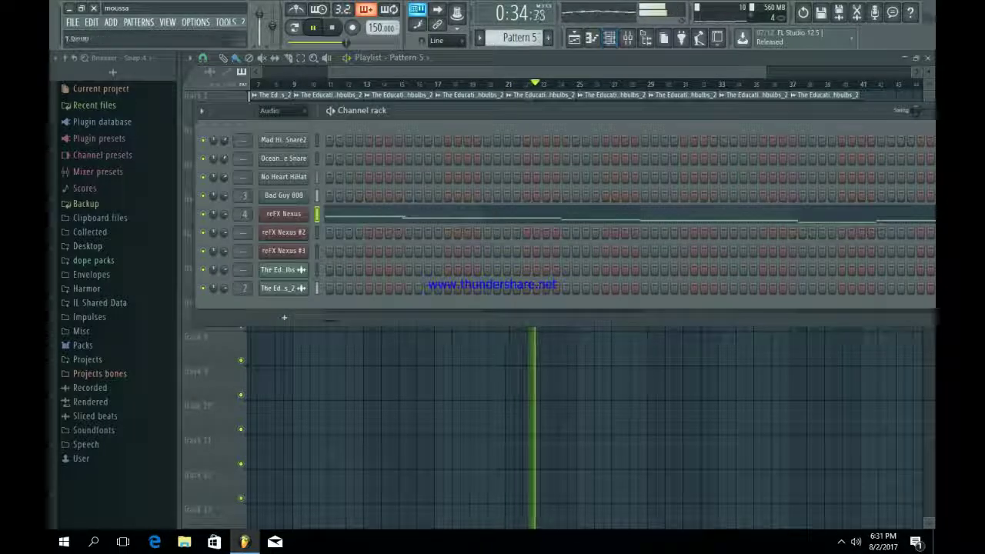
pyautogui.press('space')
pyautogui.press('KP_Add')
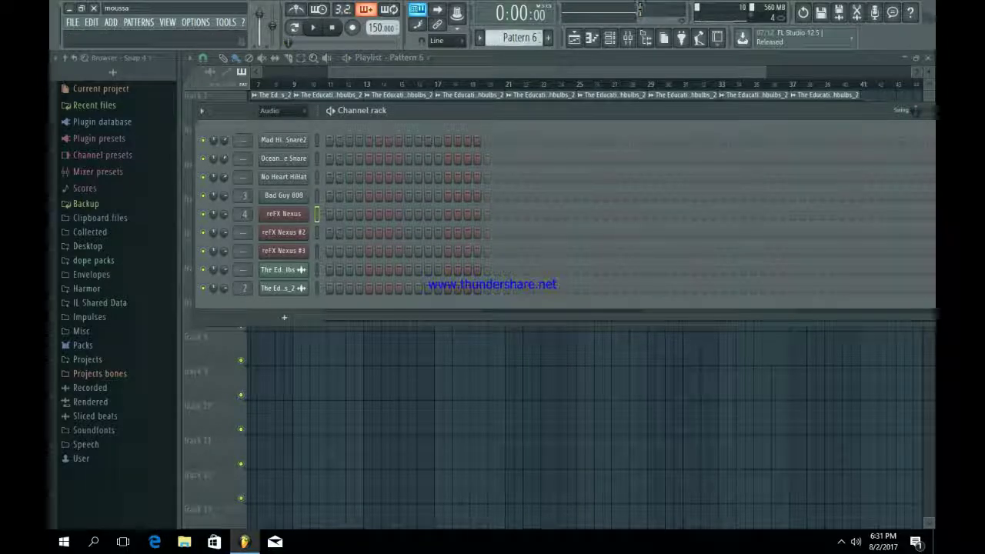
# Step: Paste the copied melody into the reFX Nexus #2 channel and audition its CL Angels Harp preset
pyautogui.click(283, 232)
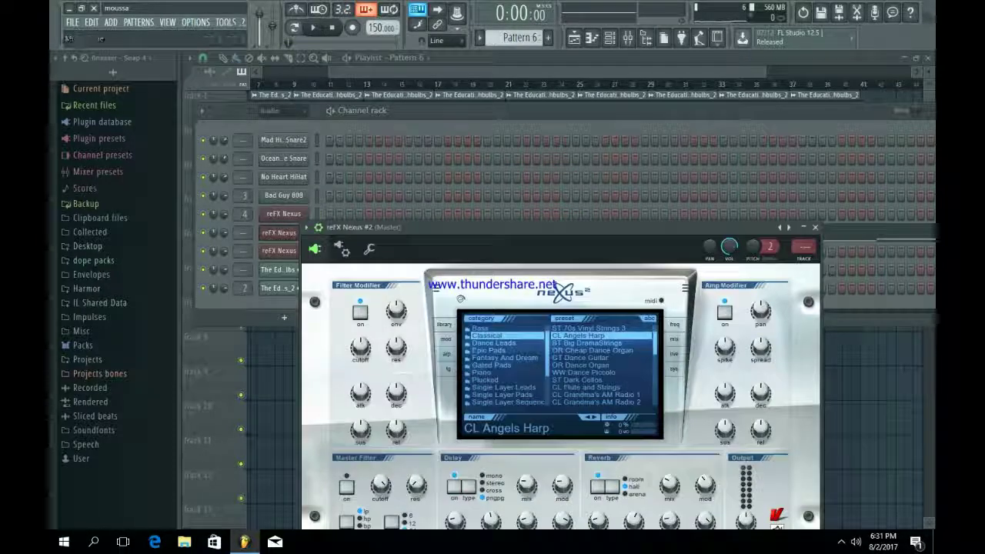
pyautogui.moveTo(462, 227); pyautogui.dragTo(345, 123)
pyautogui.press('space')
pyautogui.press('n')
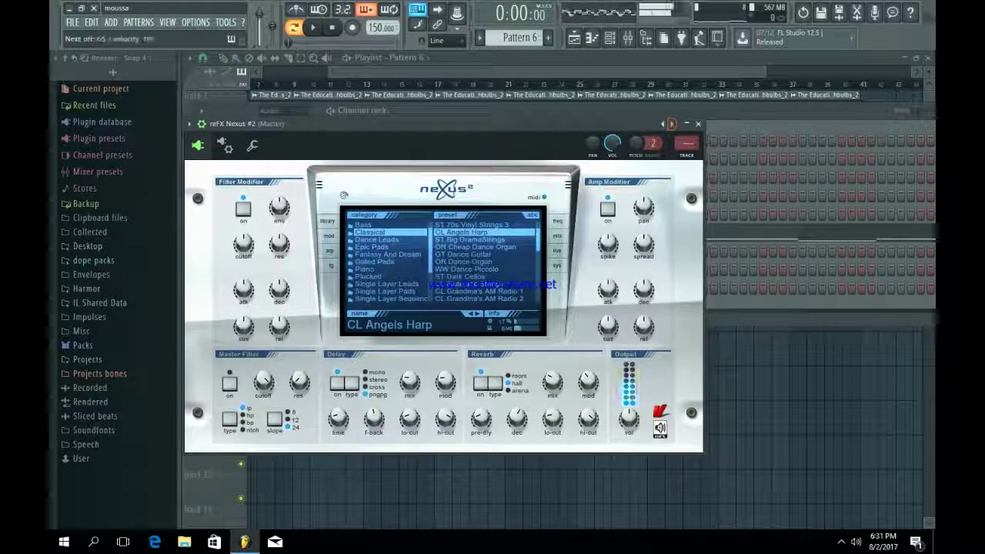
pyautogui.click(698, 124)
pyautogui.press('space')
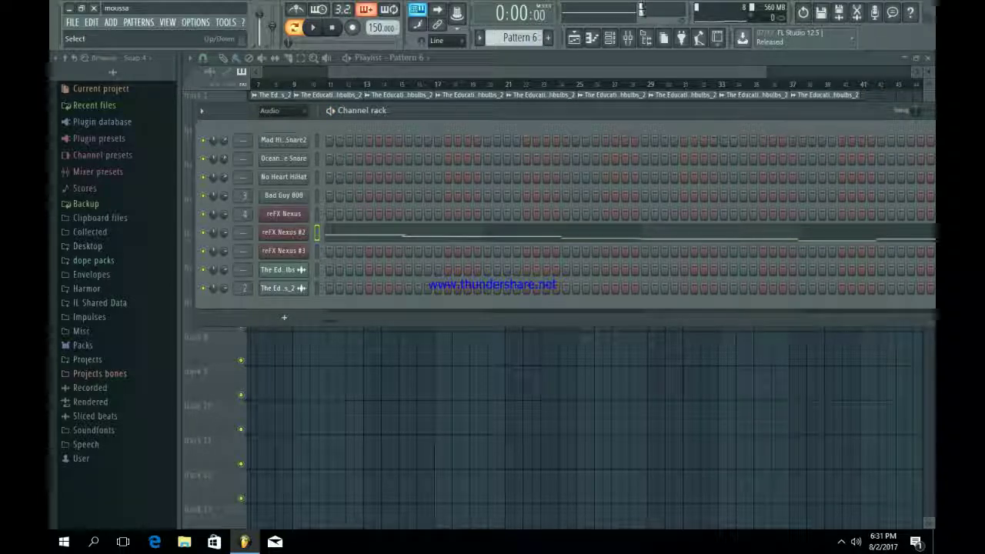
# Step: Paste the melody into reFX Nexus #3 and set the amp modifier release of its VO Deep Mode preset to -64
pyautogui.click(316, 250)
pyautogui.hotkey('ctrl', 'v')
pyautogui.click(283, 251)
pyautogui.press('b')
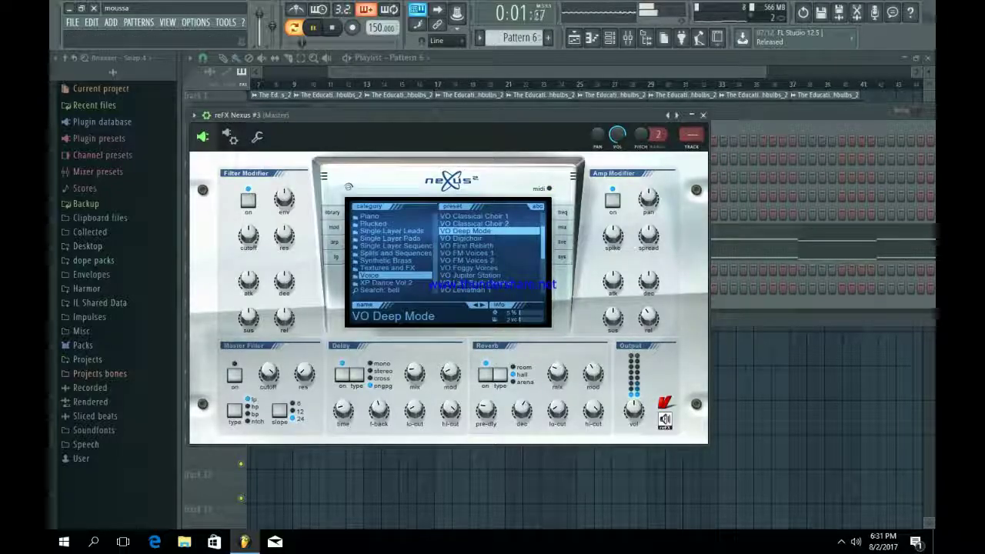
pyautogui.moveTo(649, 316); pyautogui.dragTo(648, 308)
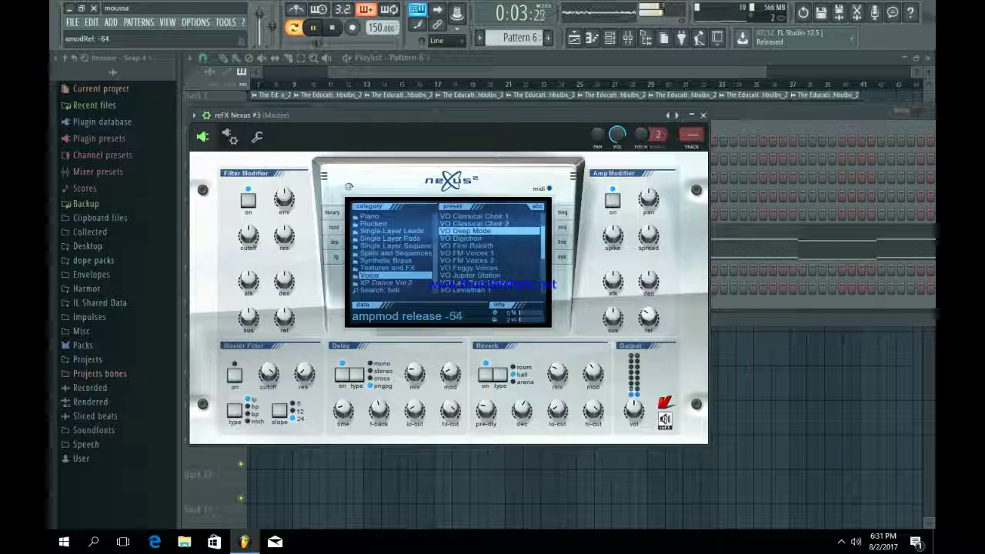
pyautogui.click(703, 115)
# Step: Stop playback and lower the reFX Nexus #2 notes in bars 5–8 by one octave
pyautogui.click(476, 233)
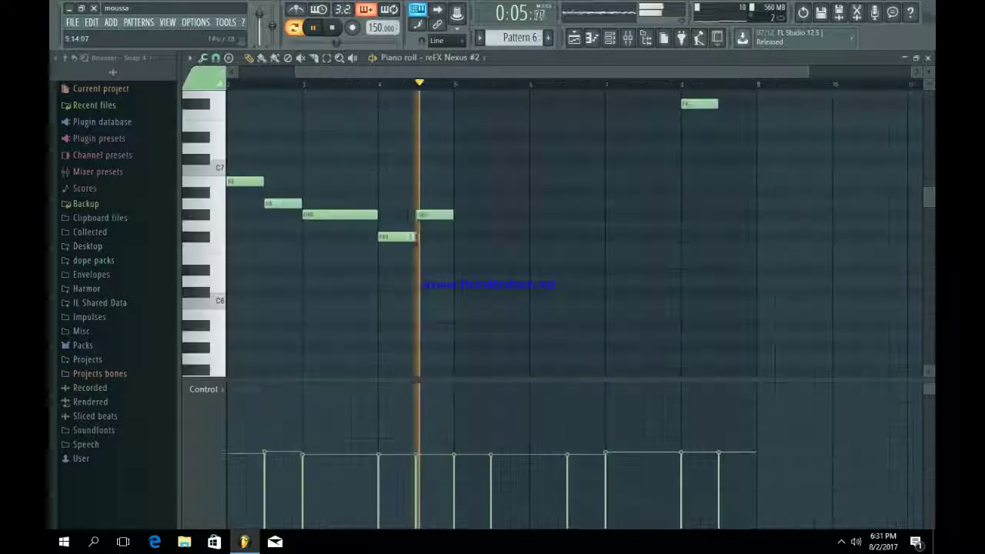
pyautogui.moveTo(500, 380)
pyautogui.mouseDown()
pyautogui.moveTo(500, 227)
pyautogui.moveTo(500, 368)
pyautogui.mouseUp()
pyautogui.scroll(4, 511, 180)
pyautogui.scroll(-1, 515, 181)
pyautogui.press('space')
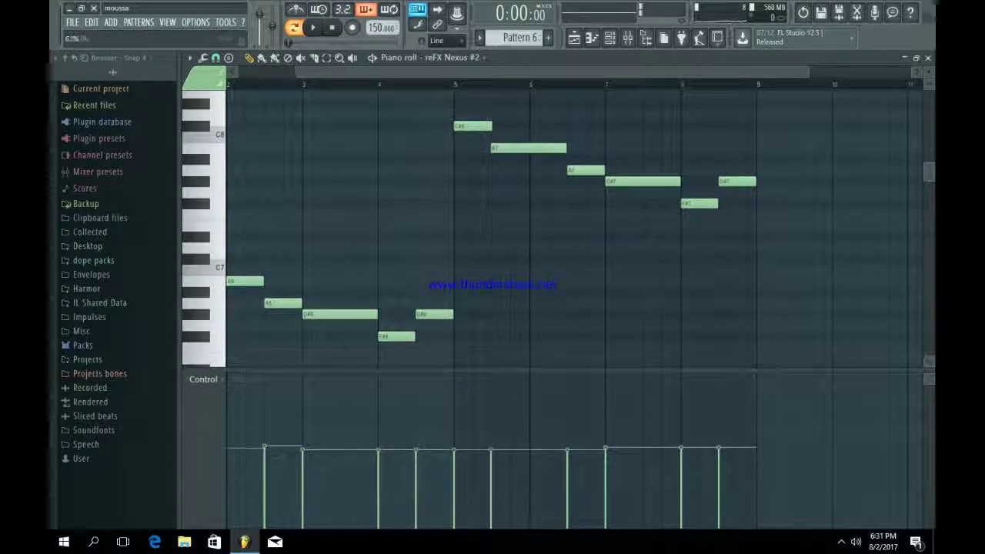
pyautogui.press('F6')
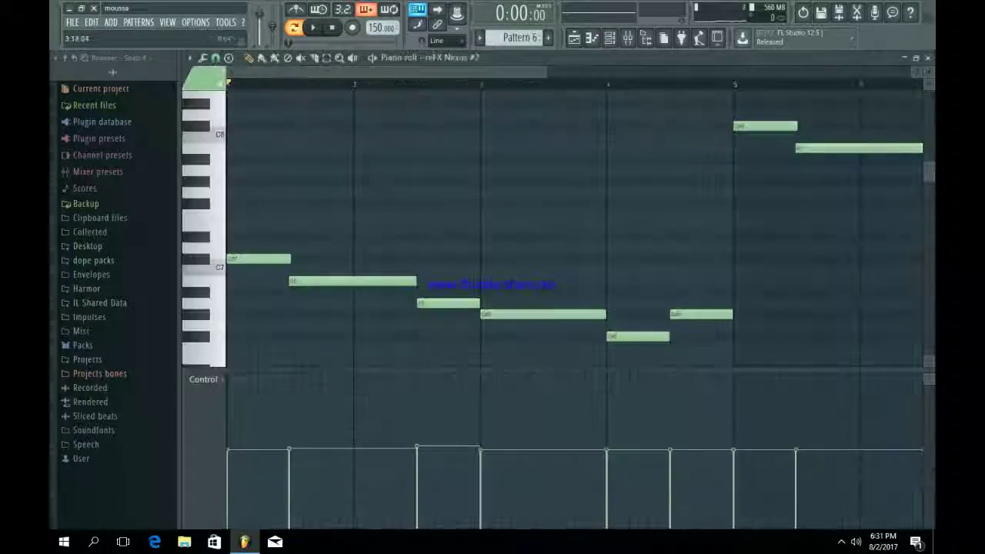
pyautogui.scroll(-2, 578, 231)
pyautogui.moveTo(914, 284); pyautogui.dragTo(560, 112)
pyautogui.hotkey('ctrl', 'Down')
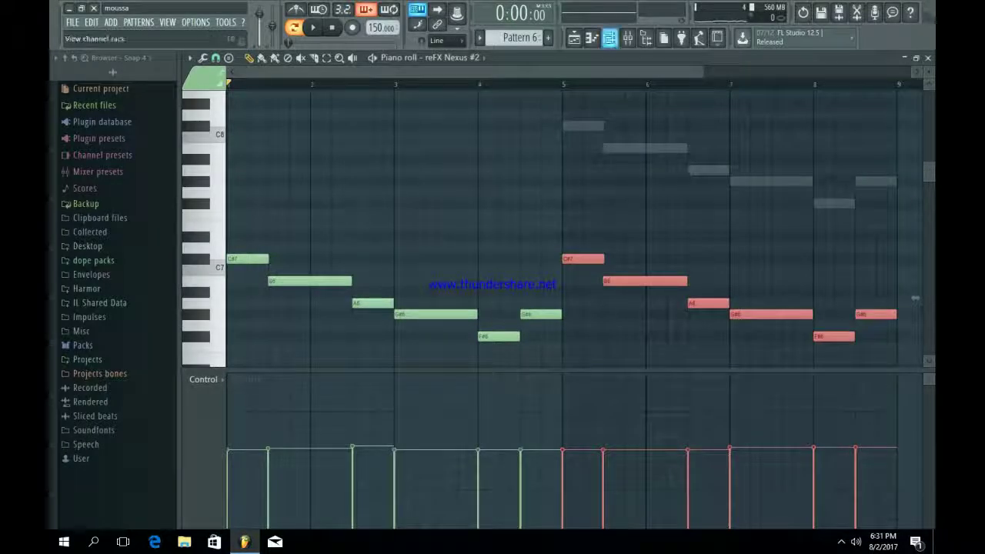
# Step: Lower the reFX Nexus #3 notes in bars 5–8 by one octave
pyautogui.press('F6')
pyautogui.click(674, 251)
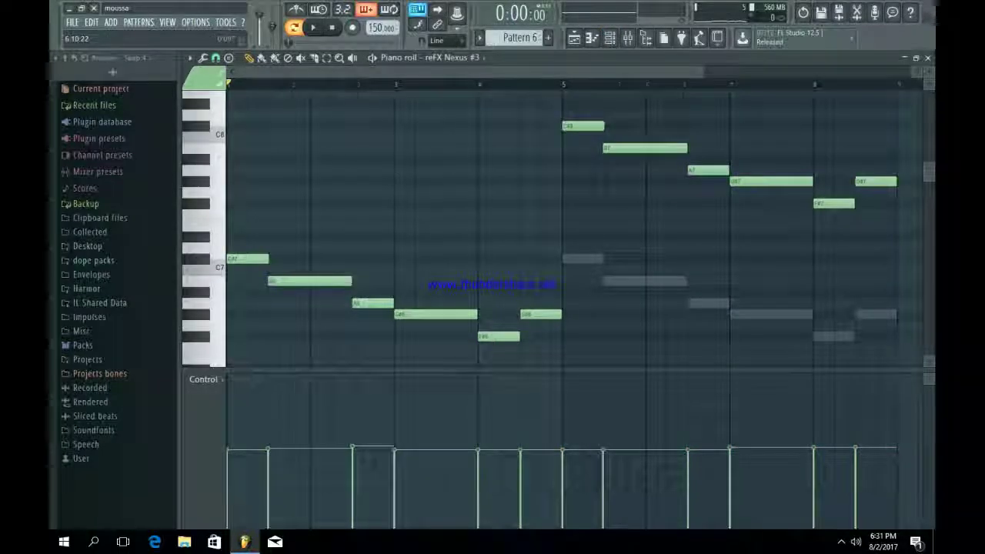
pyautogui.scroll(-2, 763, 308)
pyautogui.moveTo(768, 317); pyautogui.dragTo(491, 100)
pyautogui.hotkey('ctrl', 'Down')
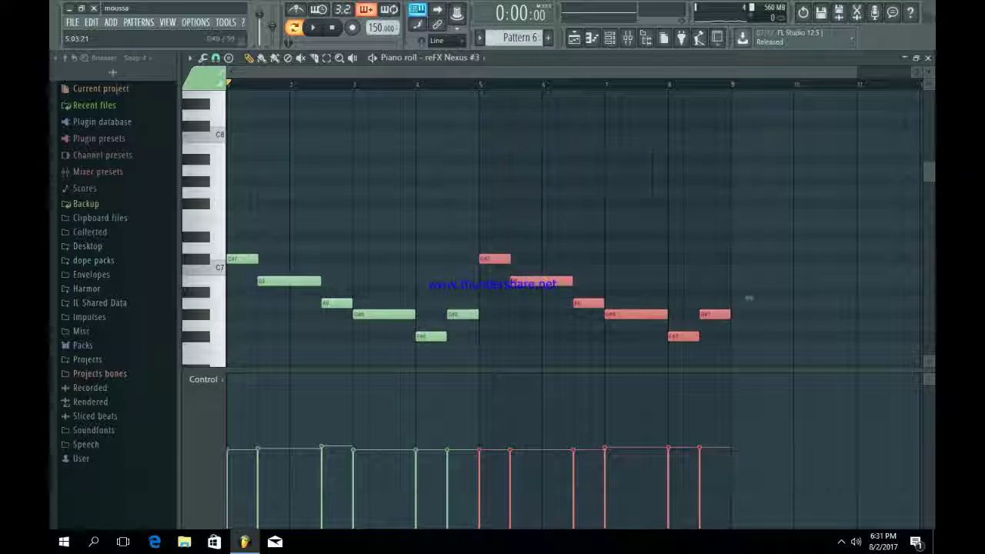
# Step: Redraw the velocities of the reFX Nexus #2 notes slightly lower and uneven across the pattern
pyautogui.press('F6')
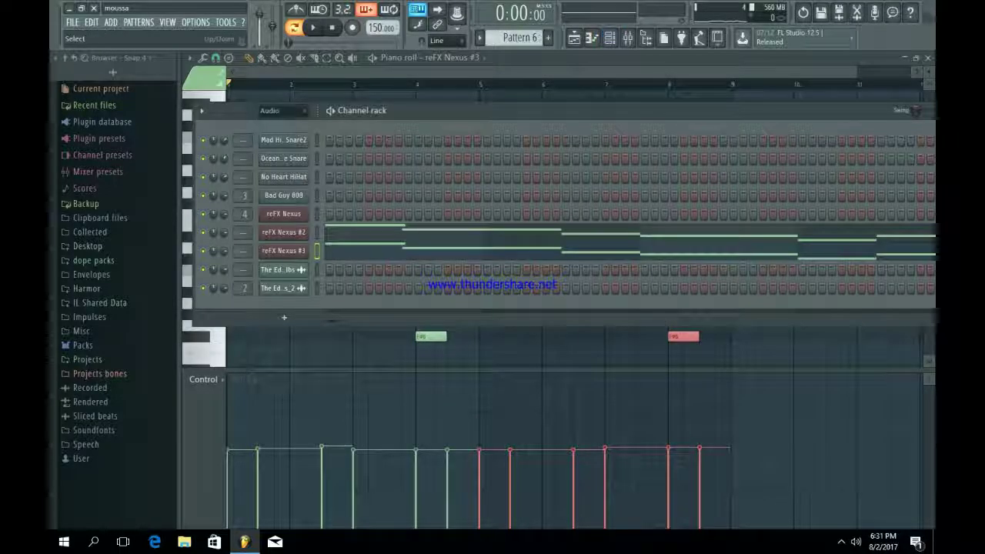
pyautogui.click(400, 233)
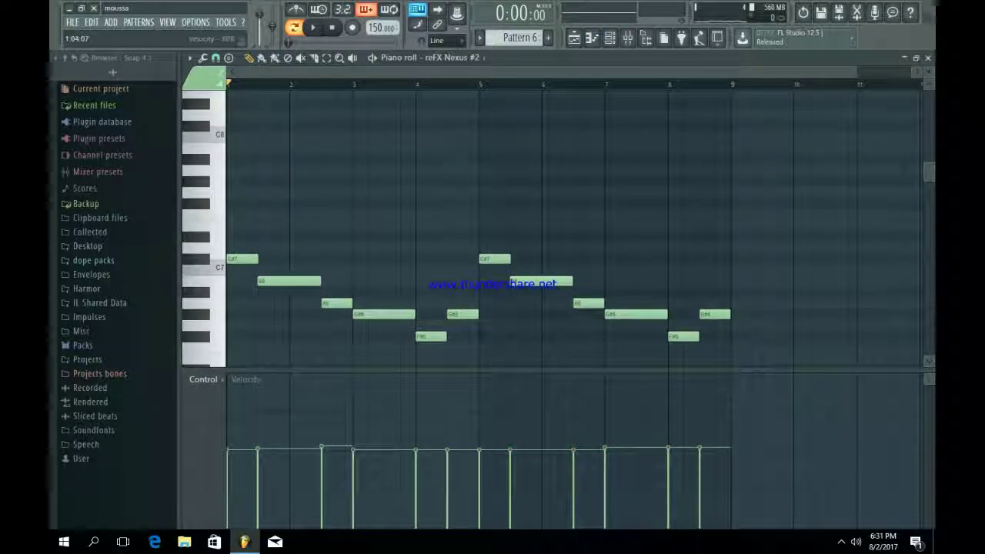
pyautogui.moveTo(261, 462); pyautogui.dragTo(481, 460)
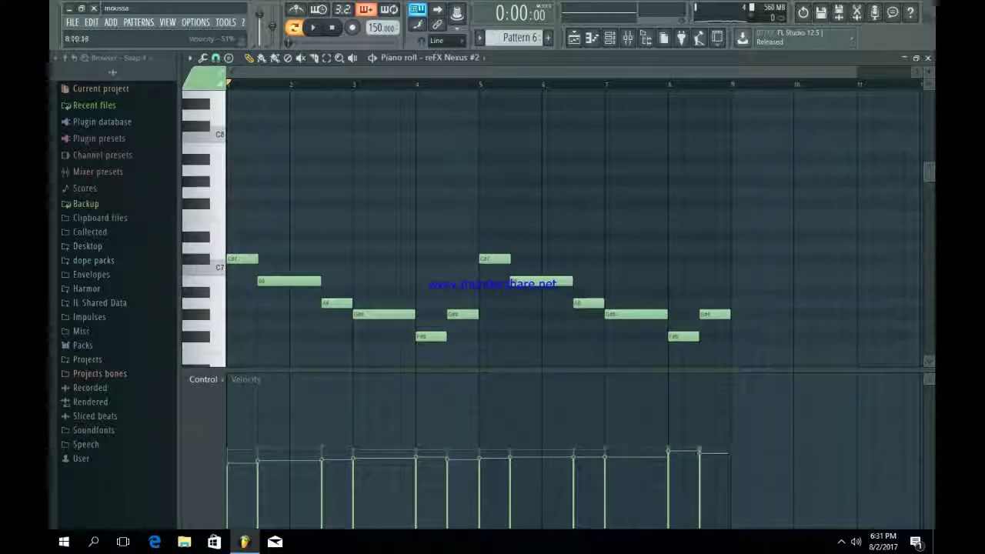
# Step: Redraw the velocities of the reFX Nexus #3 notes with lower, varied levels across the pattern
pyautogui.press('F6')
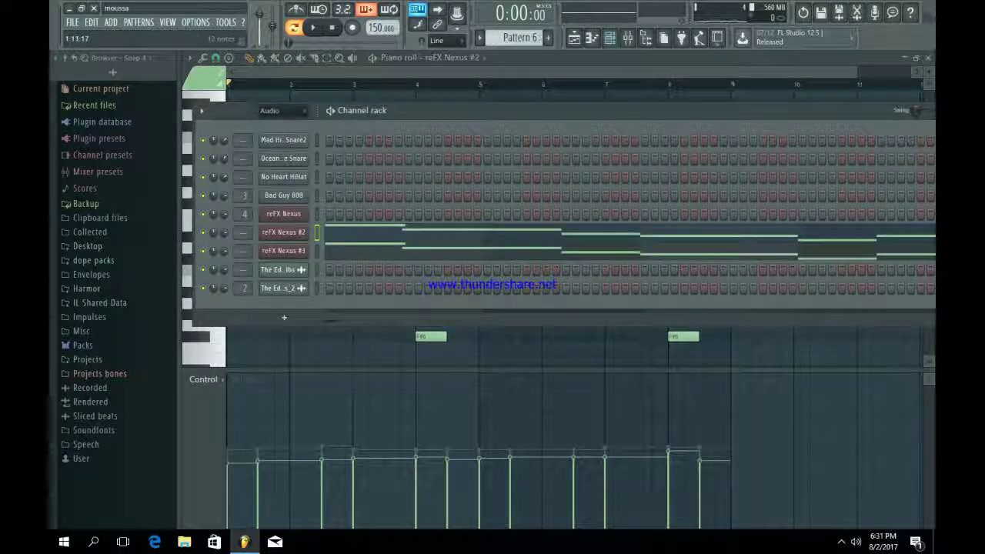
pyautogui.click(400, 251)
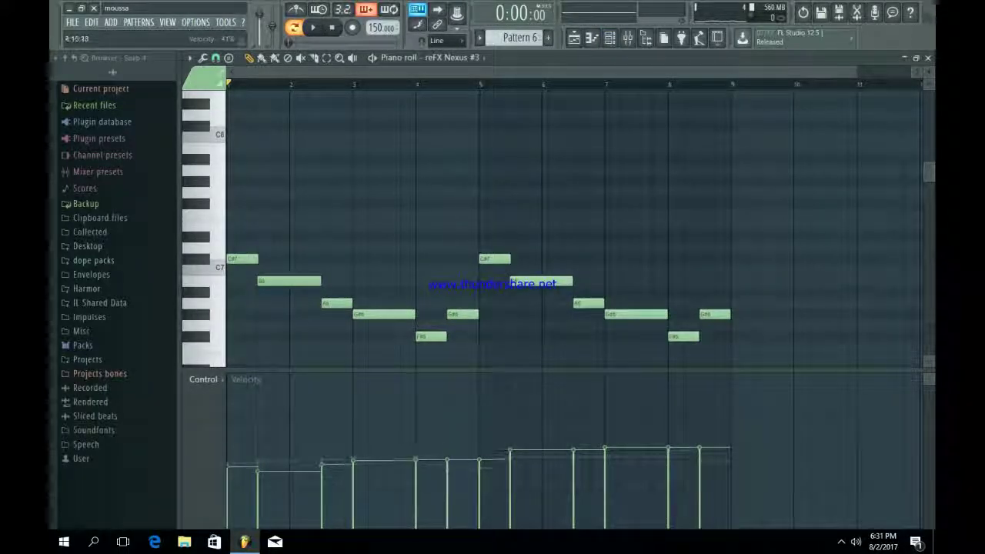
pyautogui.moveTo(483, 460); pyautogui.dragTo(716, 470)
# Step: Route the selected reFX Nexus #2 and #3 channels to mixer tracks starting at track 5, and lower both tracks' volume faders
pyautogui.click(609, 37)
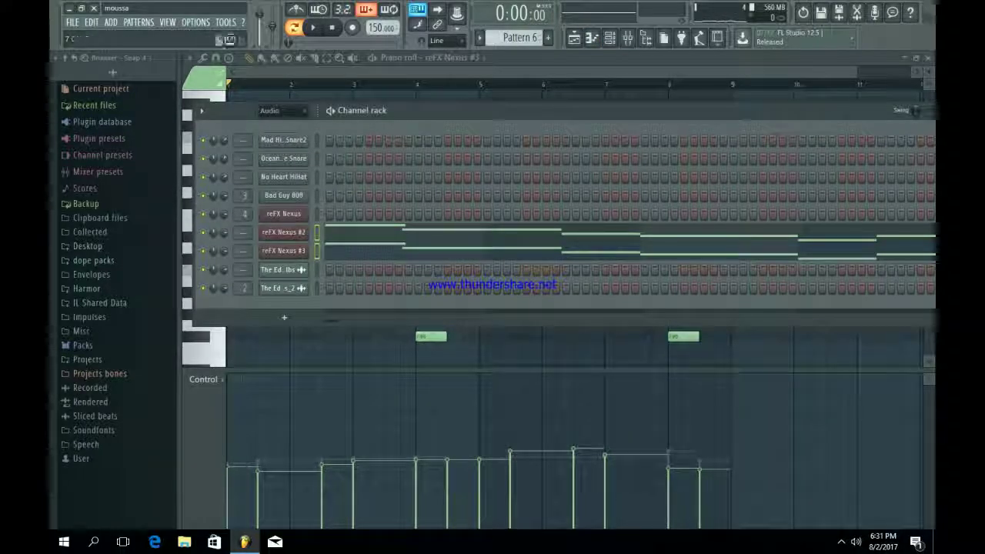
pyautogui.press('F9')
pyautogui.rightClick(275, 105)
pyautogui.moveTo(320, 200)
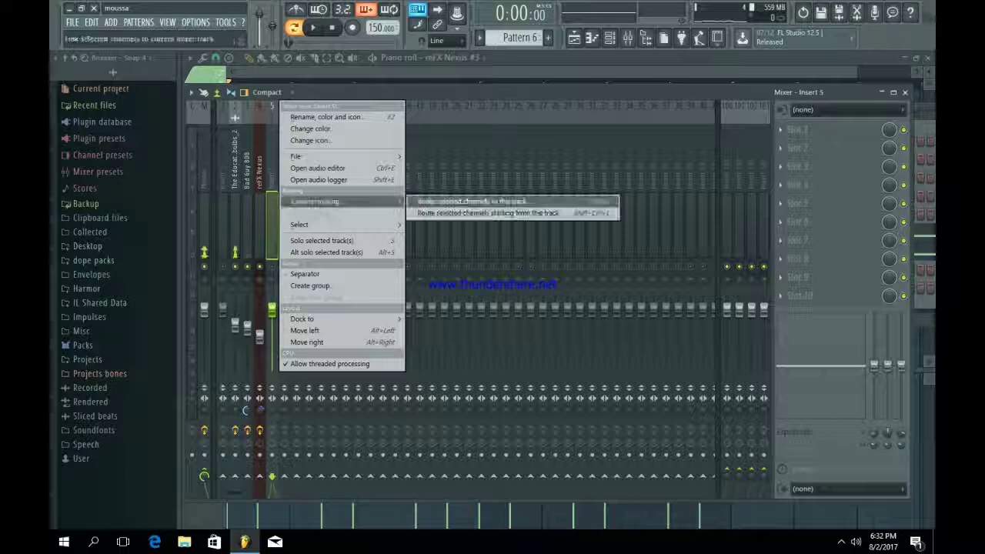
pyautogui.click(483, 213)
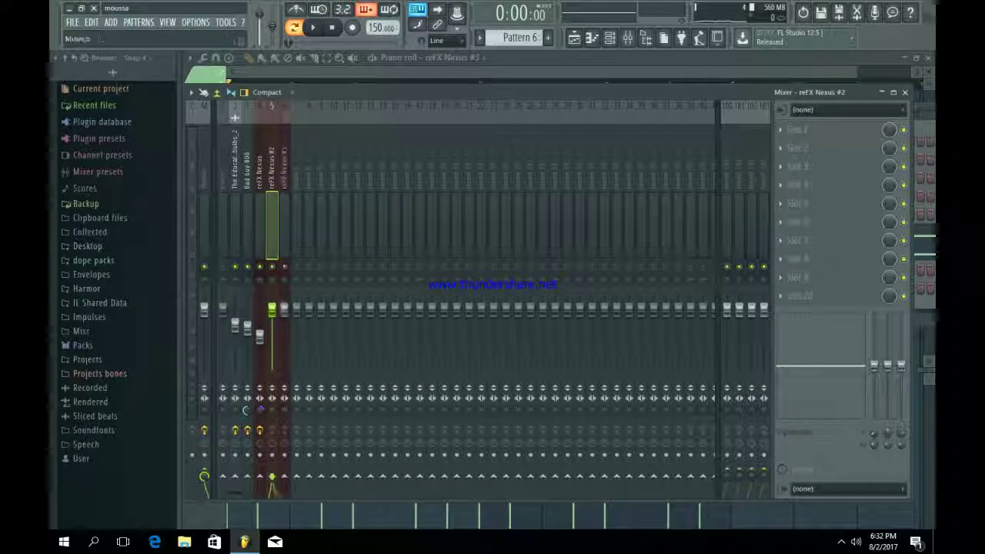
pyautogui.moveTo(284, 308); pyautogui.dragTo(284, 333)
pyautogui.click(272, 332)
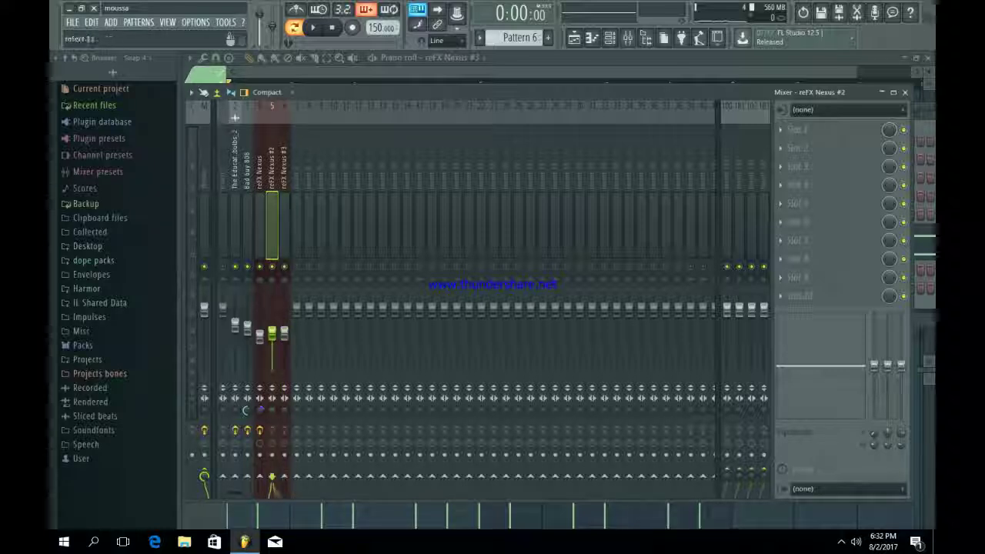
# Step: Add Fruity Parametric EQ 2 in the first effect slot of the reFX Nexus #2 track and cut the low frequencies with band 1
pyautogui.click(796, 129)
pyautogui.click(773, 432)
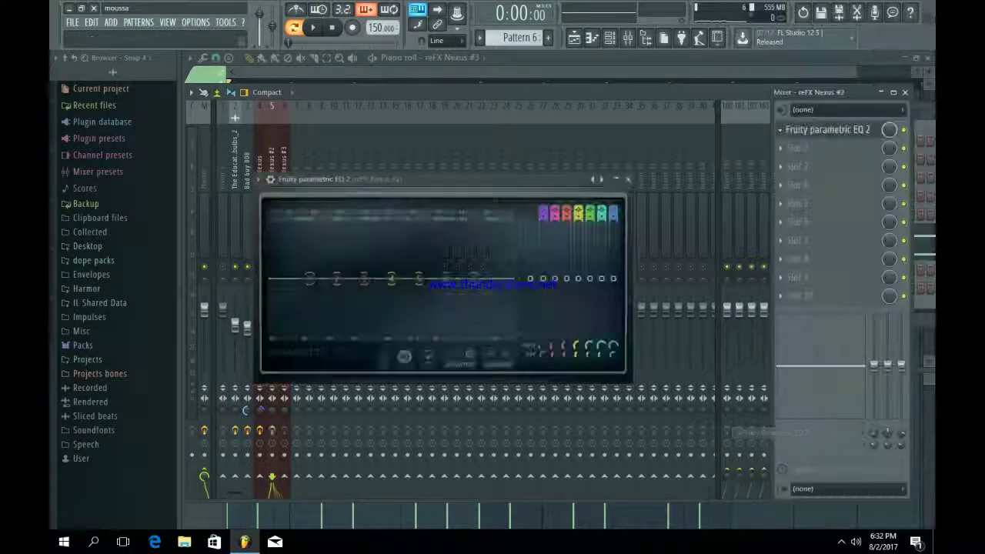
pyautogui.moveTo(309, 277); pyautogui.dragTo(330, 330)
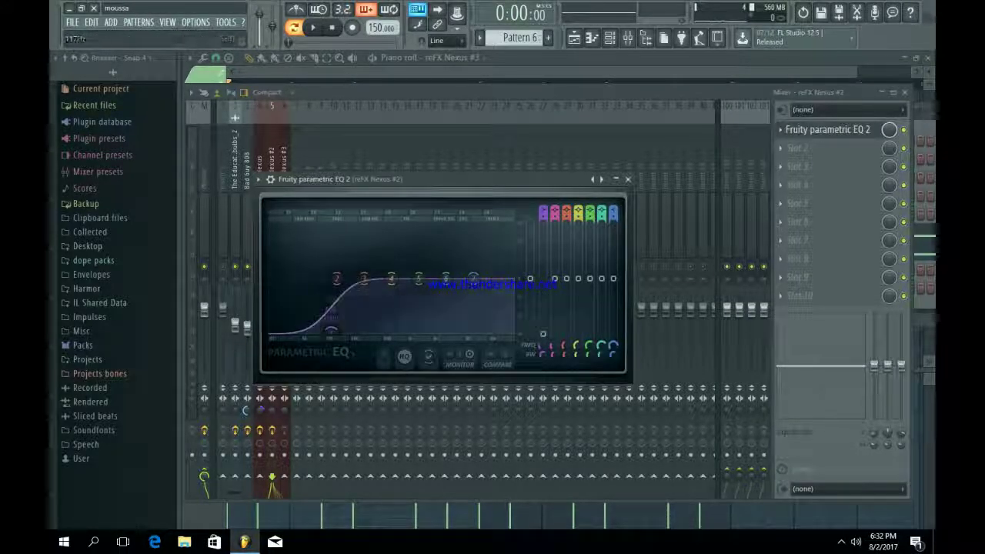
pyautogui.click(628, 178)
# Step: Add Fruity Parametric EQ 2 in the first effect slot of the reFX Nexus #3 track and cut the low frequencies with band 1
pyautogui.click(284, 223)
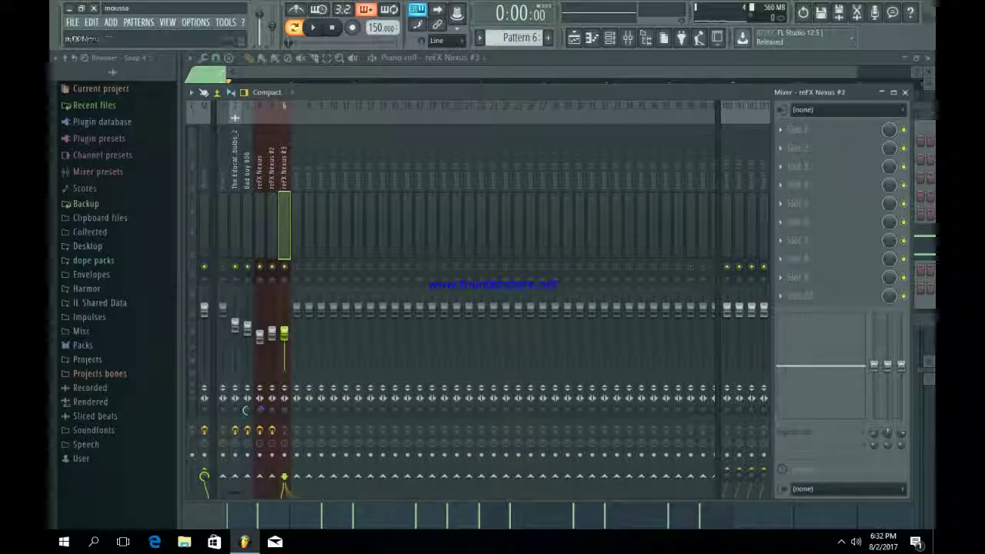
pyautogui.click(800, 130)
pyautogui.click(774, 432)
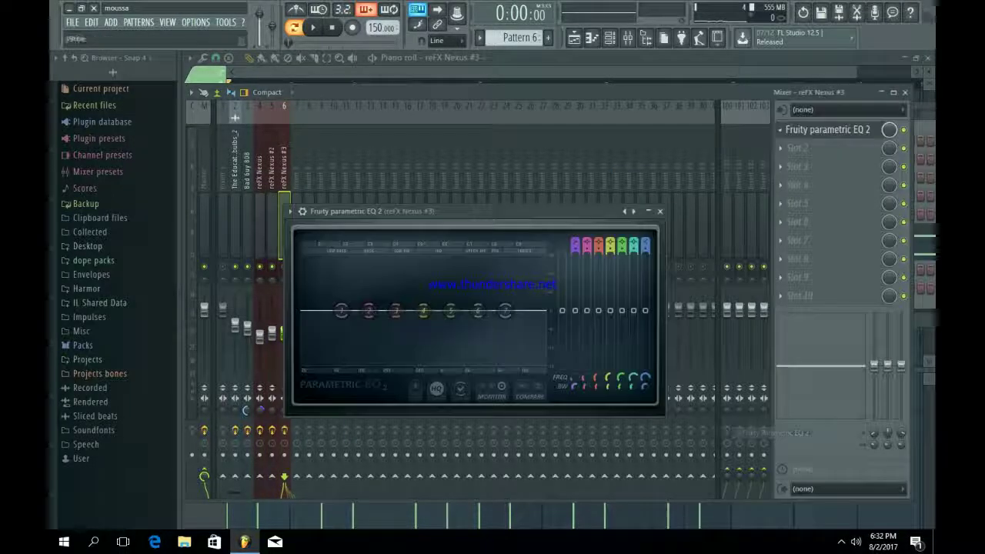
pyautogui.moveTo(344, 330); pyautogui.dragTo(385, 363)
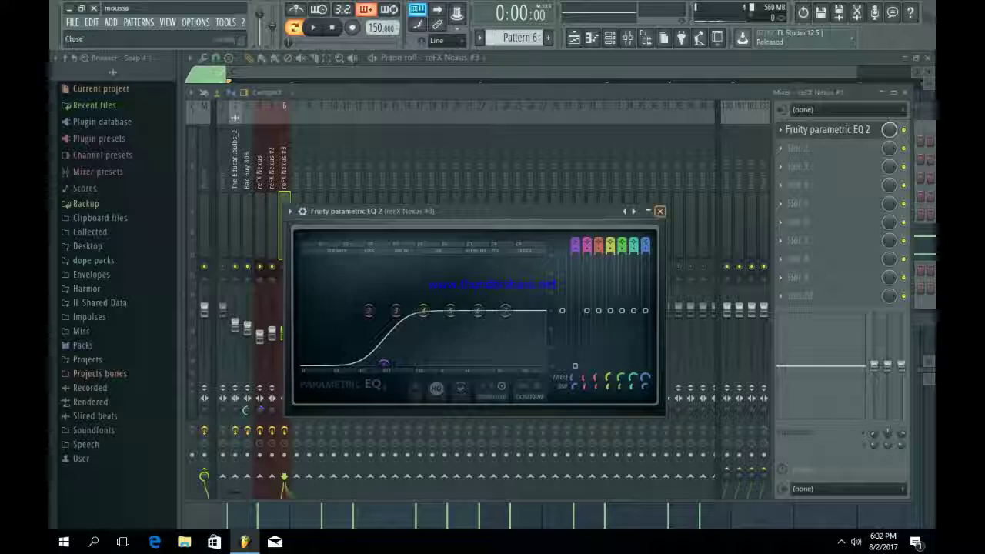
pyautogui.click(660, 210)
# Step: Add Fruity Stereo Shaper in the third effect slot of the reFX Nexus #2 track and load one of its presets
pyautogui.click(272, 223)
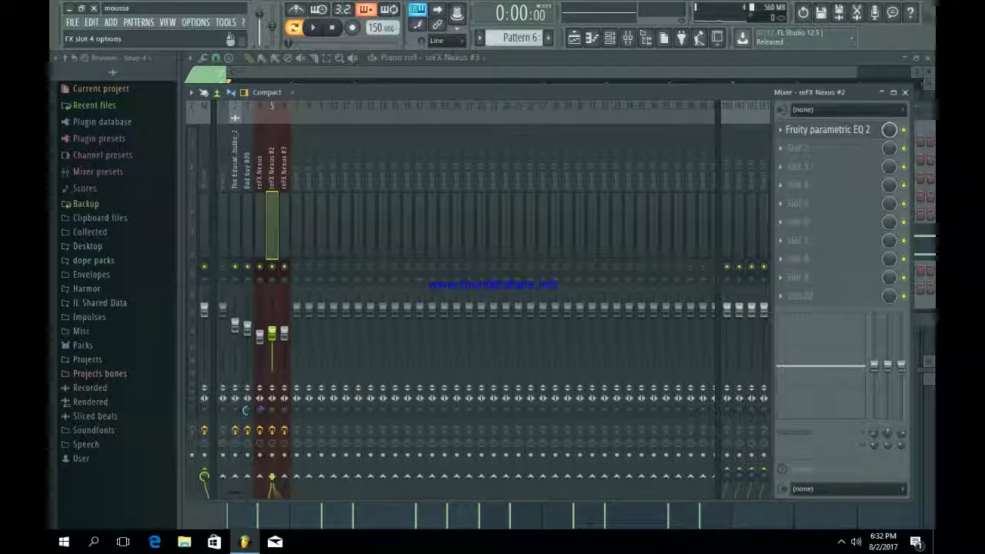
pyautogui.click(781, 167)
pyautogui.click(890, 42)
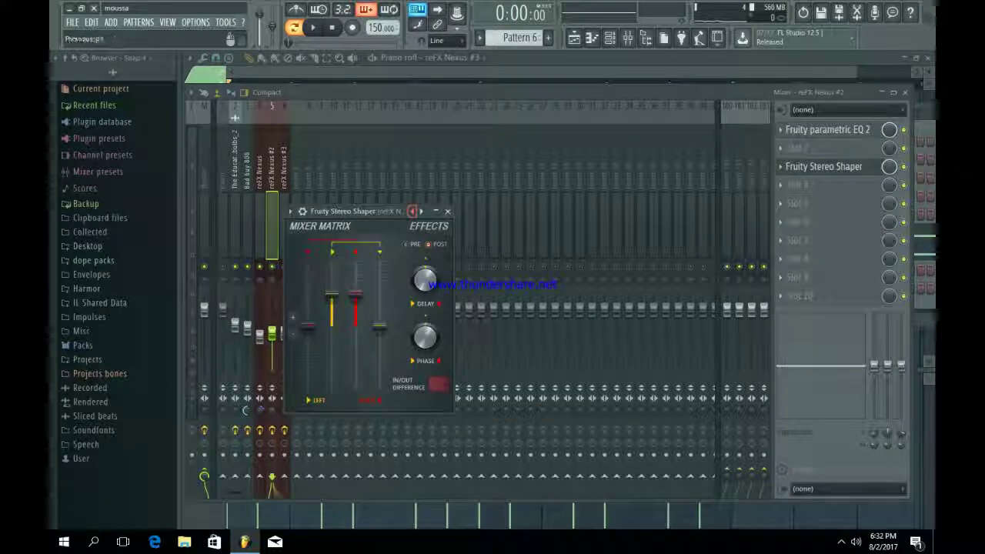
pyautogui.click(411, 211)
pyautogui.click(508, 313)
pyautogui.click(447, 211)
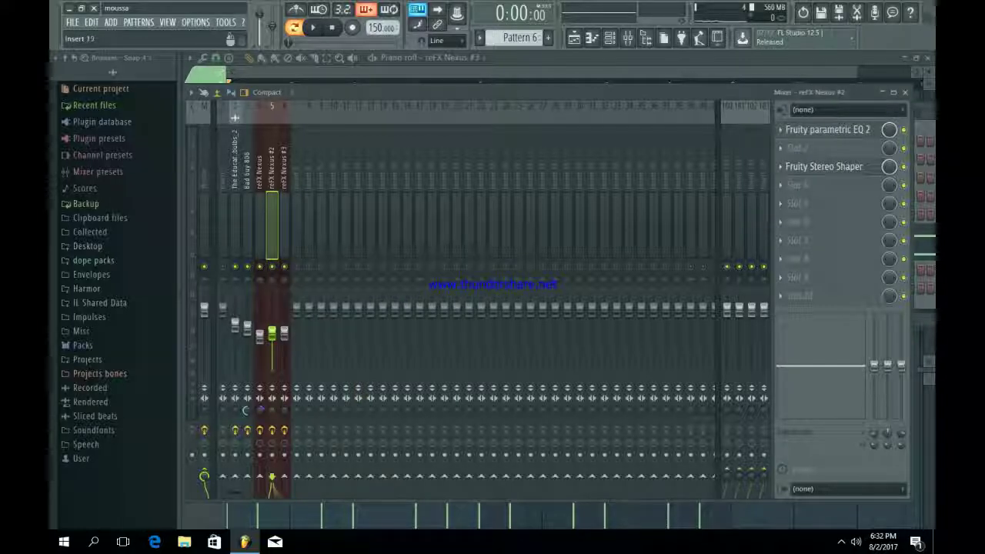
# Step: Add Fruity Stereo Shaper in the second effect slot of the reFX Nexus #3 track and load one of its effects presets
pyautogui.click(284, 223)
pyautogui.click(780, 148)
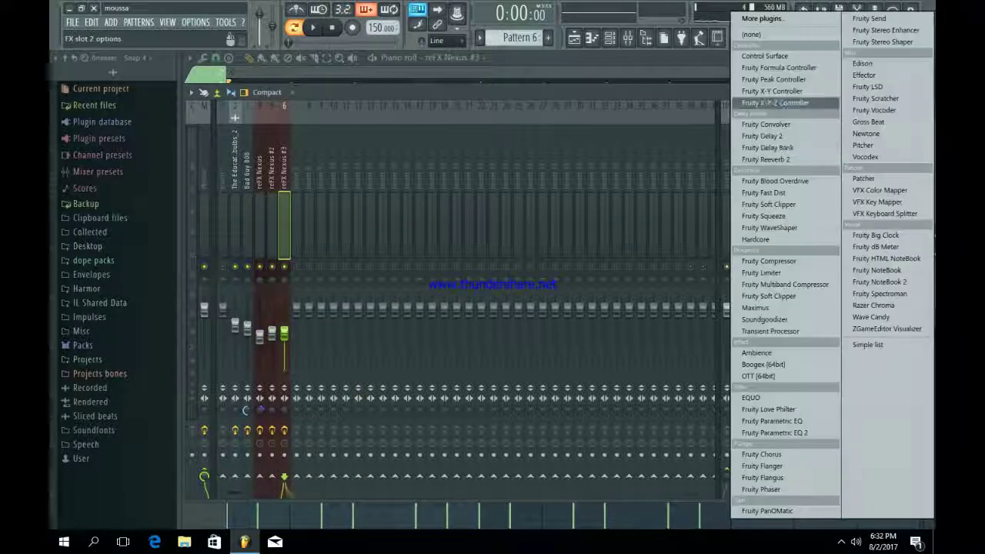
pyautogui.click(884, 42)
pyautogui.click(438, 228)
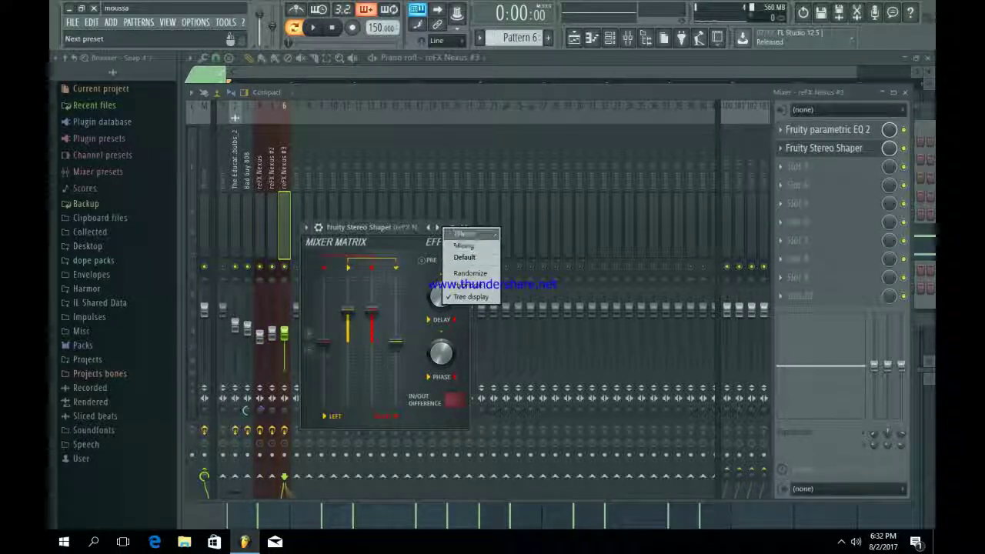
pyautogui.moveTo(466, 234)
pyautogui.click(527, 327)
pyautogui.click(464, 228)
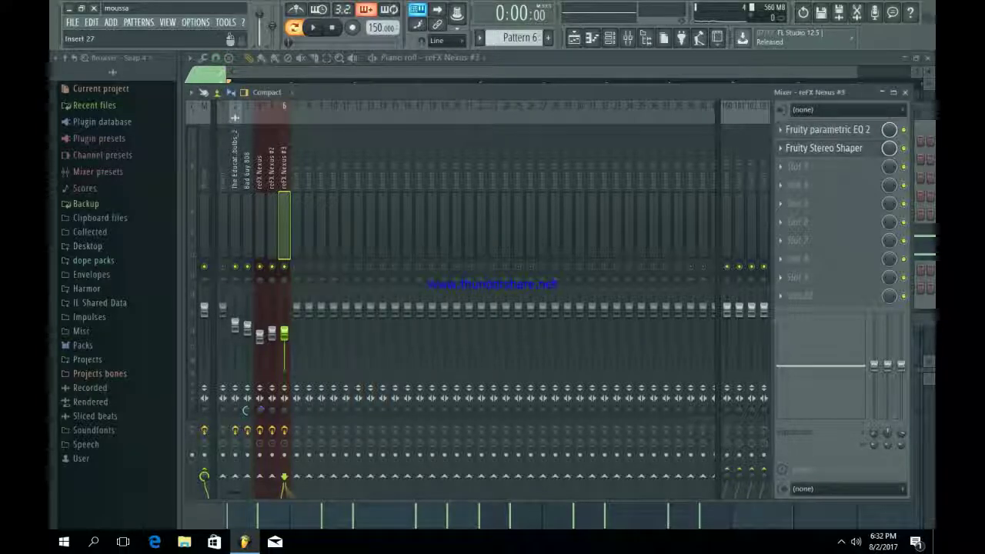
# Step: Place a Pattern 6 clip on track 5 of the playlist at bar 37
pyautogui.press('F5')
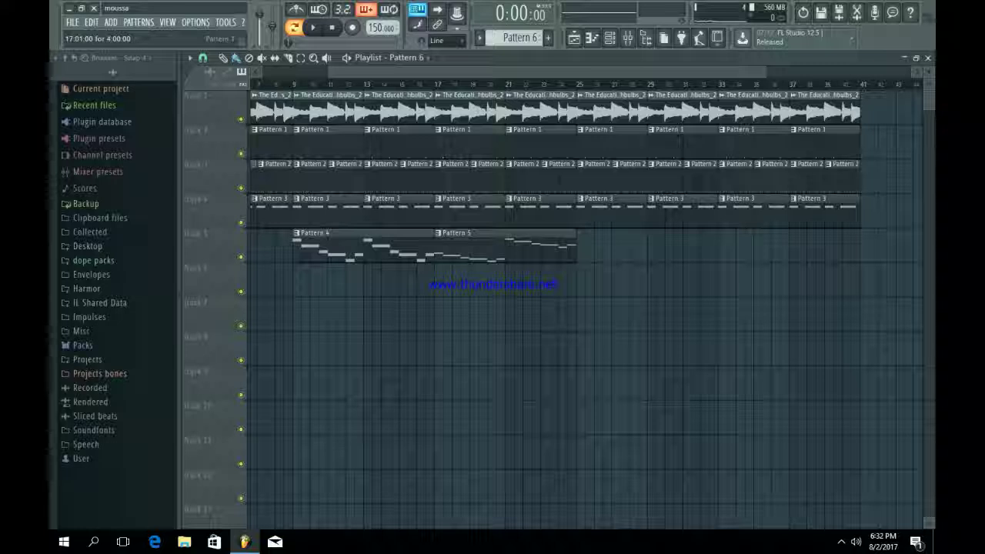
pyautogui.click(809, 246)
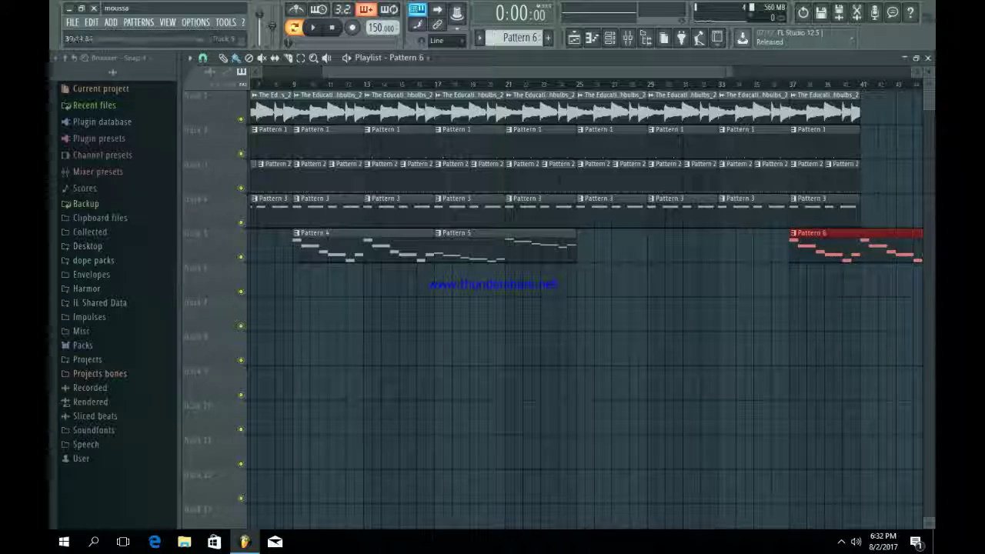
pyautogui.moveTo(732, 72); pyautogui.dragTo(912, 71)
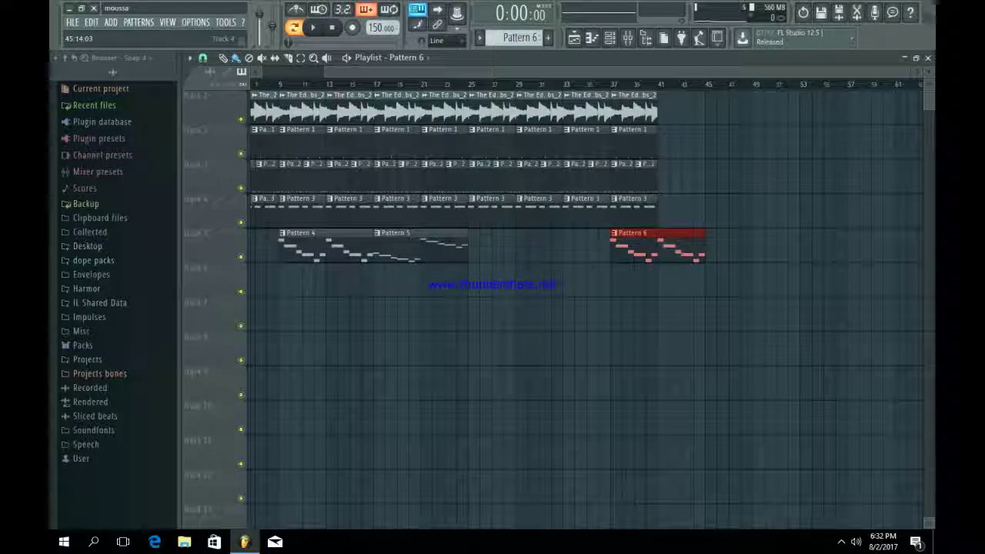
# Step: Duplicate the sample and drum clips of bars 33 to 40 on tracks 1 to 4 to bar 41, and add the missing Pattern 2 clip there
pyautogui.moveTo(712, 224); pyautogui.dragTo(606, 116)
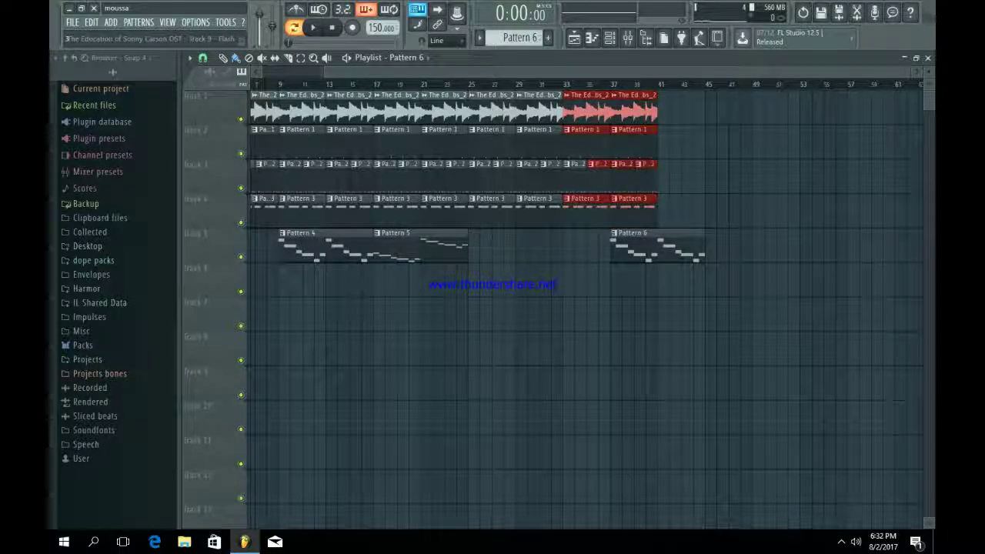
pyautogui.hotkey('ctrl', 'b')
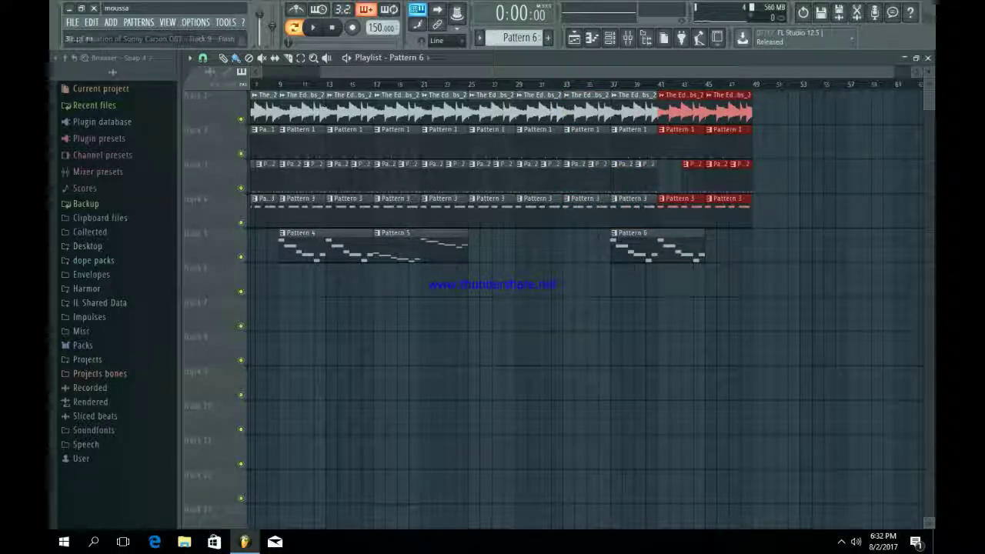
pyautogui.keyDown('ctrl'); pyautogui.click(768, 113); pyautogui.keyUp('ctrl')
pyautogui.moveTo(676, 195); pyautogui.dragTo(640, 159)
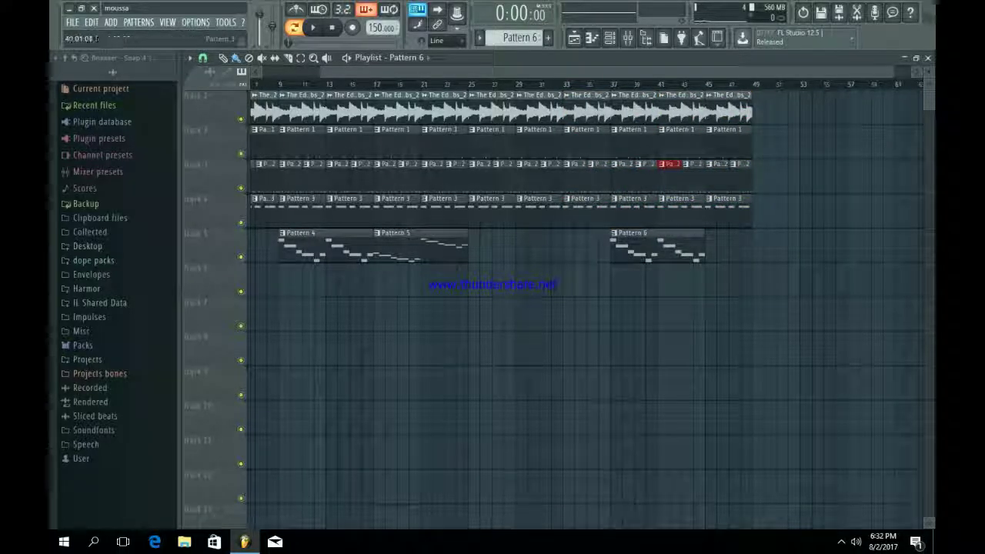
# Step: Duplicate the Pattern 6 clip to bar 45, and repeat the last four-bar block of tracks 1 to 4 at bar 49
pyautogui.moveTo(754, 249); pyautogui.dragTo(655, 245)
pyautogui.hotkey('ctrl', 'b')
pyautogui.moveTo(785, 213); pyautogui.dragTo(712, 106)
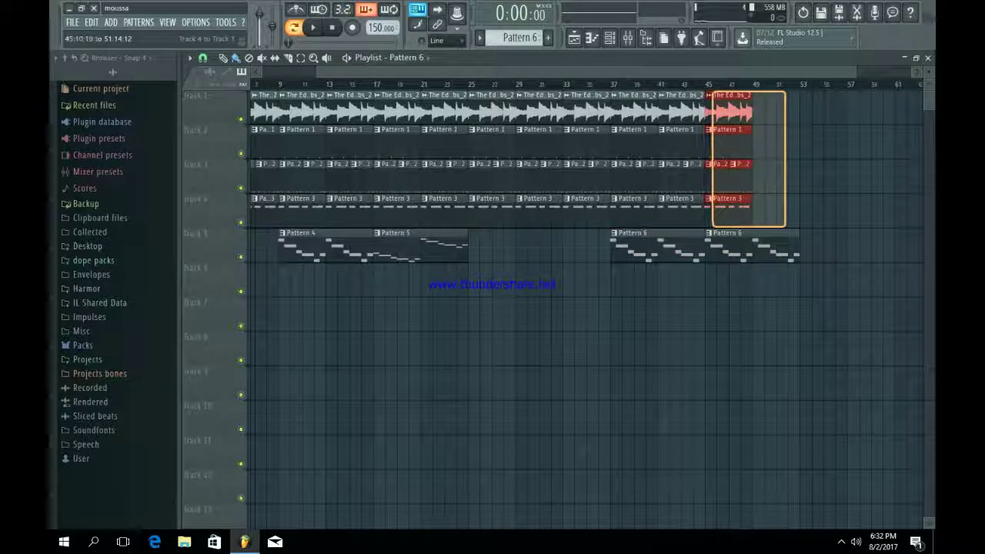
pyautogui.hotkey('ctrl', 'b')
pyautogui.hotkey('ctrl', 'd')
# Step: Make the Pattern 6 clip at bar 45 unique and raise its reFX Nexus #2 notes from bar 5 onward by one octave
pyautogui.click(708, 233)
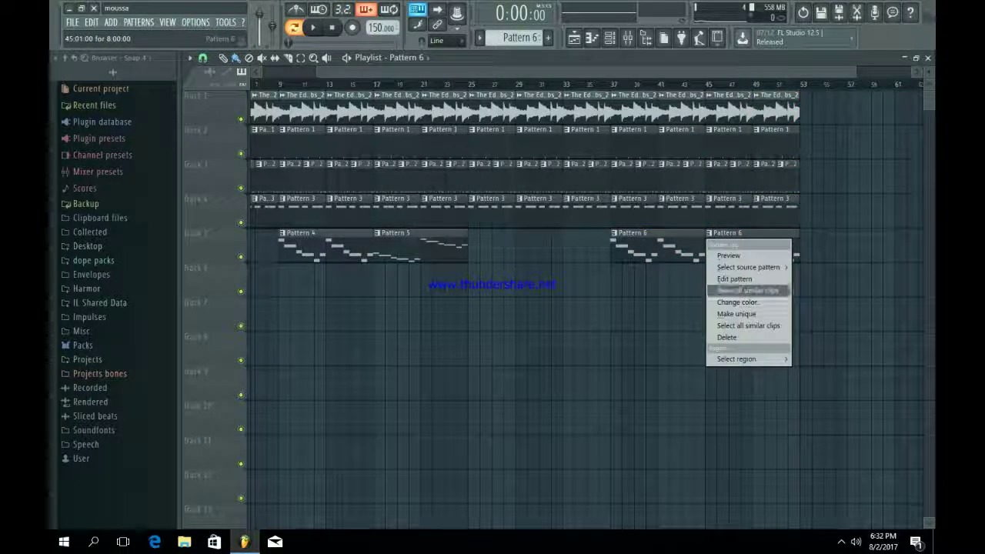
pyautogui.click(737, 314)
pyautogui.doubleClick(745, 250)
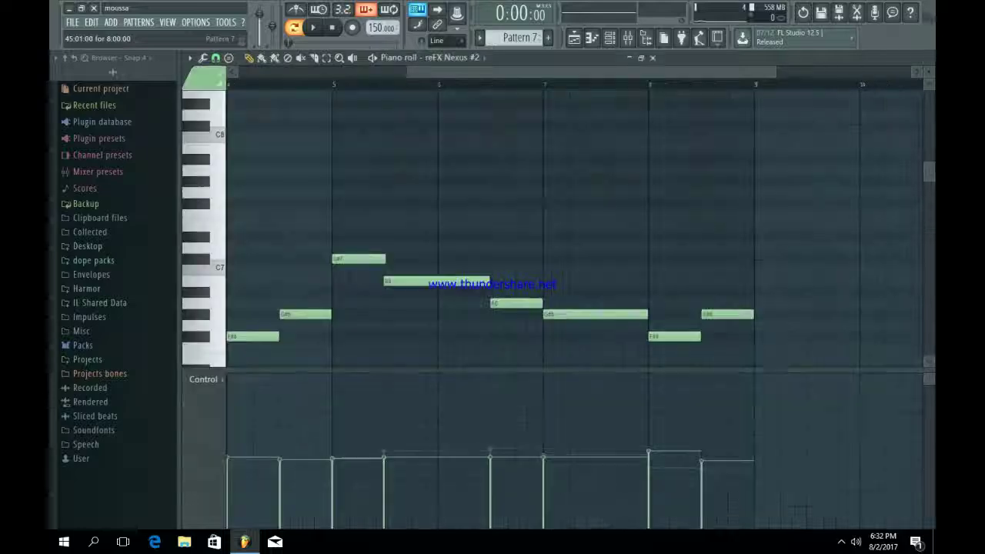
pyautogui.scroll(-4, 573, 223)
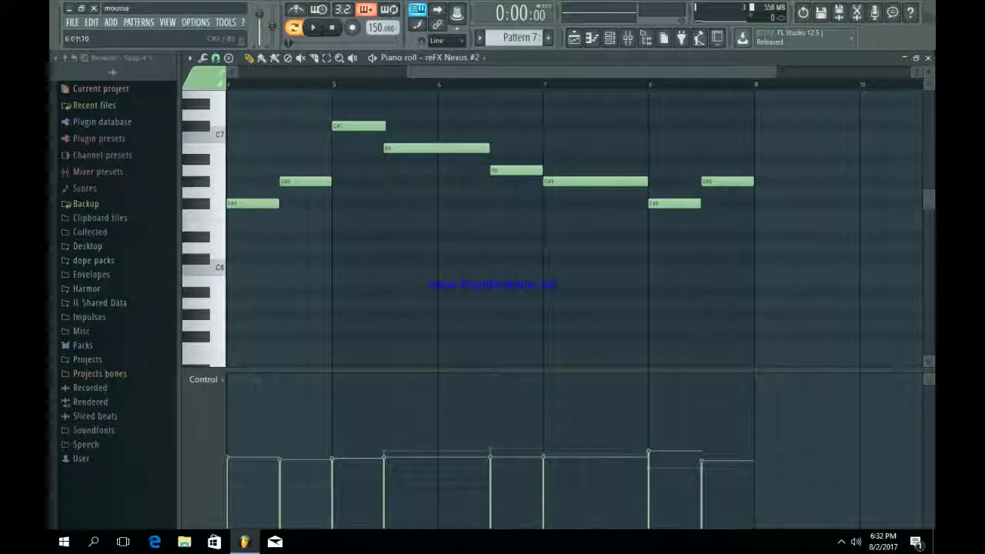
pyautogui.moveTo(408, 71); pyautogui.dragTo(231, 72)
pyautogui.scroll(1, 462, 192)
pyautogui.moveTo(850, 296); pyautogui.dragTo(519, 113)
pyautogui.hotkey('ctrl', 'Up')
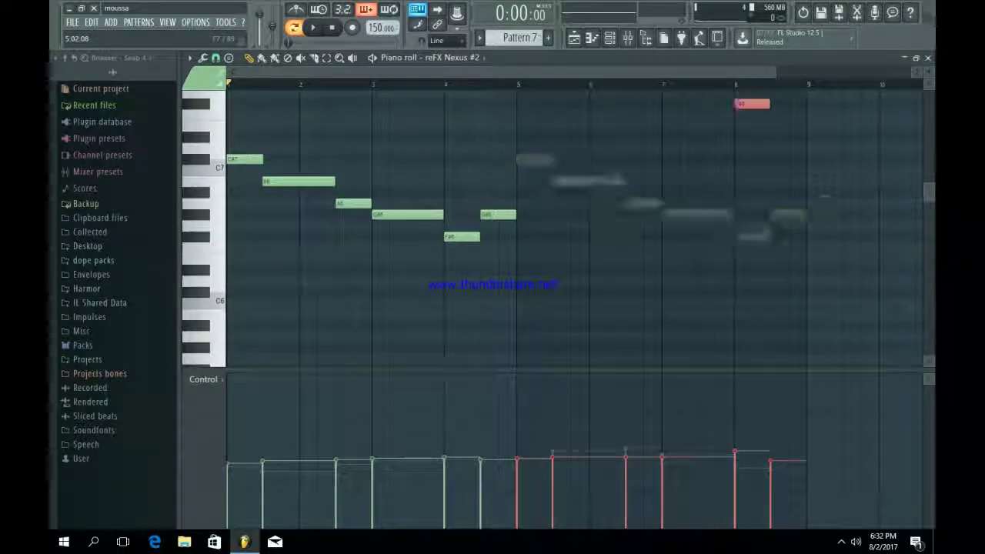
# Step: Raise the reFX Nexus #3 notes in the second half of Pattern 7 by one octave and return to the playlist
pyautogui.click(609, 37)
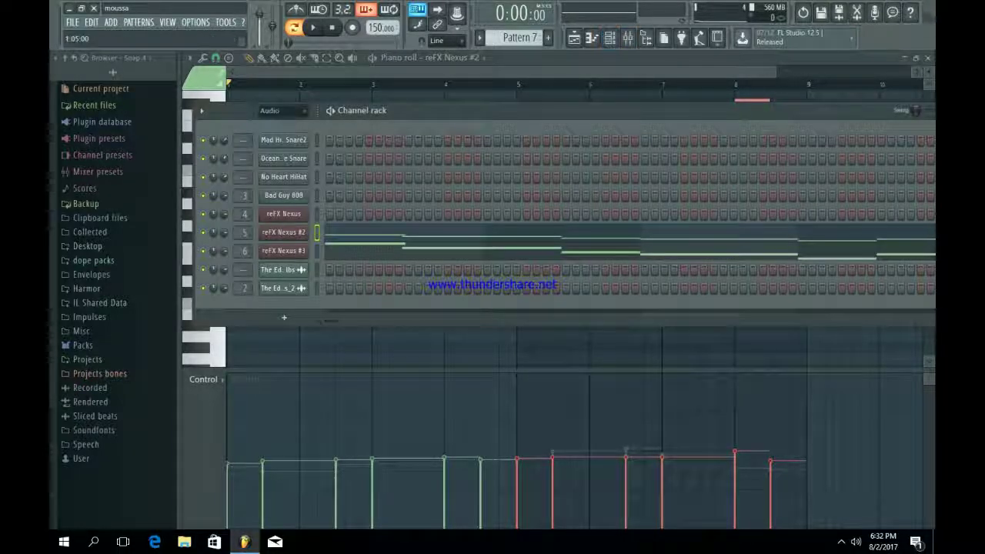
pyautogui.click(317, 250)
pyautogui.hotkey('ctrl', 'v')
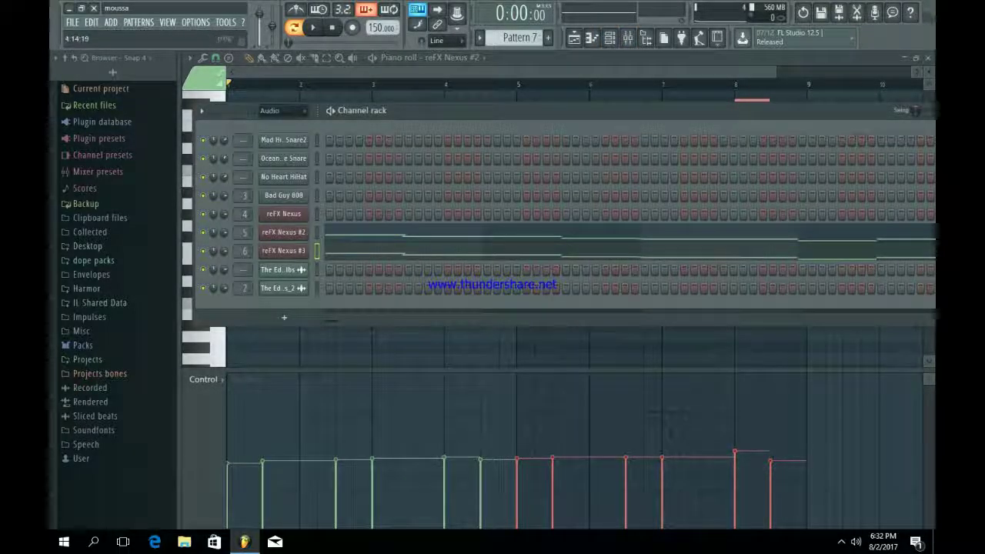
pyautogui.click(506, 251)
pyautogui.scroll(3, 824, 162)
pyautogui.keyDown('ctrl'); pyautogui.click(824, 162); pyautogui.keyUp('ctrl')
pyautogui.click(574, 37)
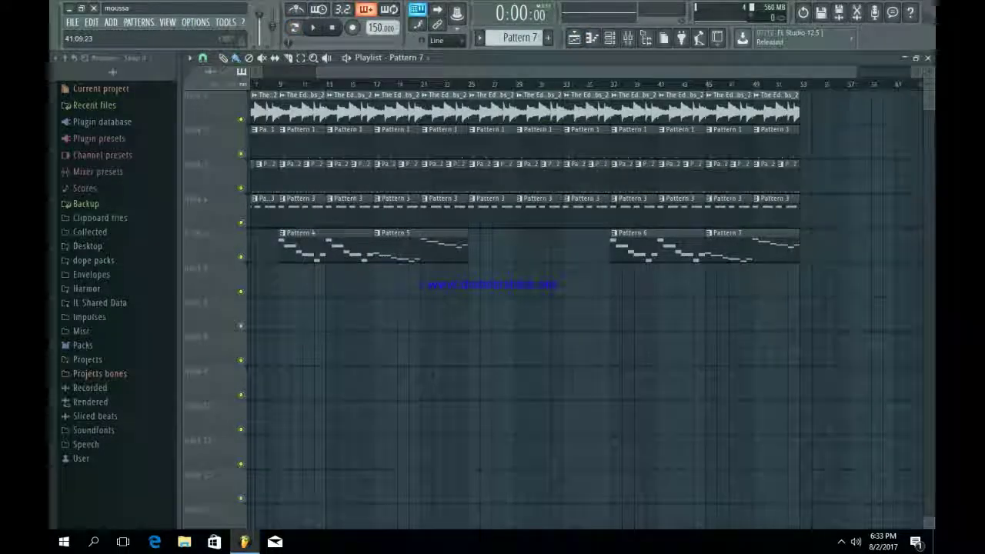
# Step: Play the arrangement from the start and lower the reFX Nexus #2 track's volume fader slightly in the mixer
pyautogui.moveTo(569, 72); pyautogui.dragTo(507, 72)
pyautogui.press('space')
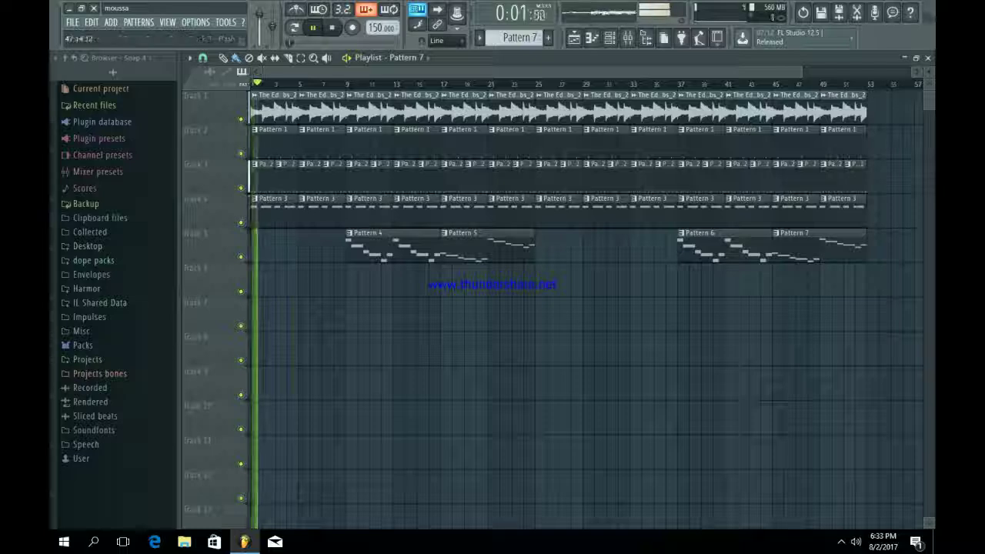
pyautogui.scroll(-2, 807, 323)
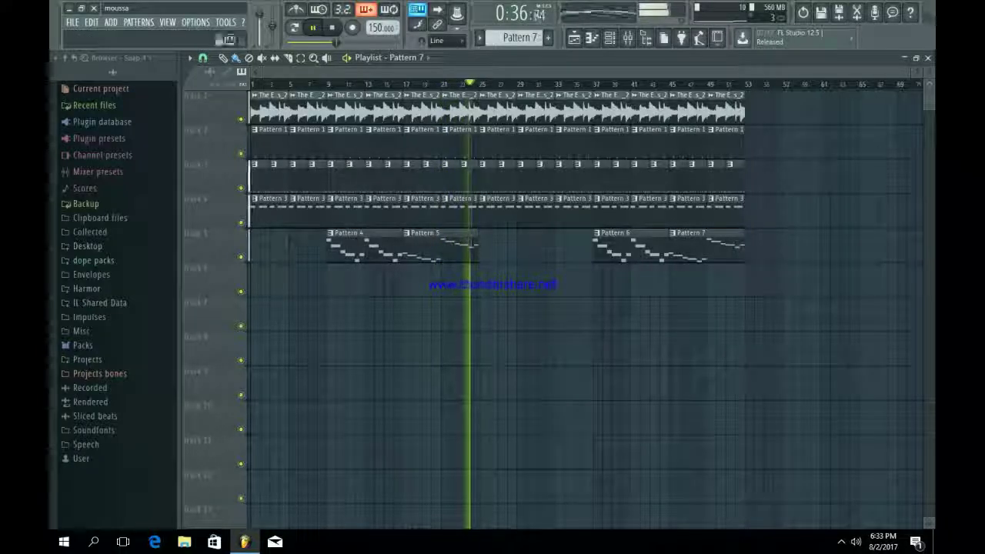
pyautogui.press('F9')
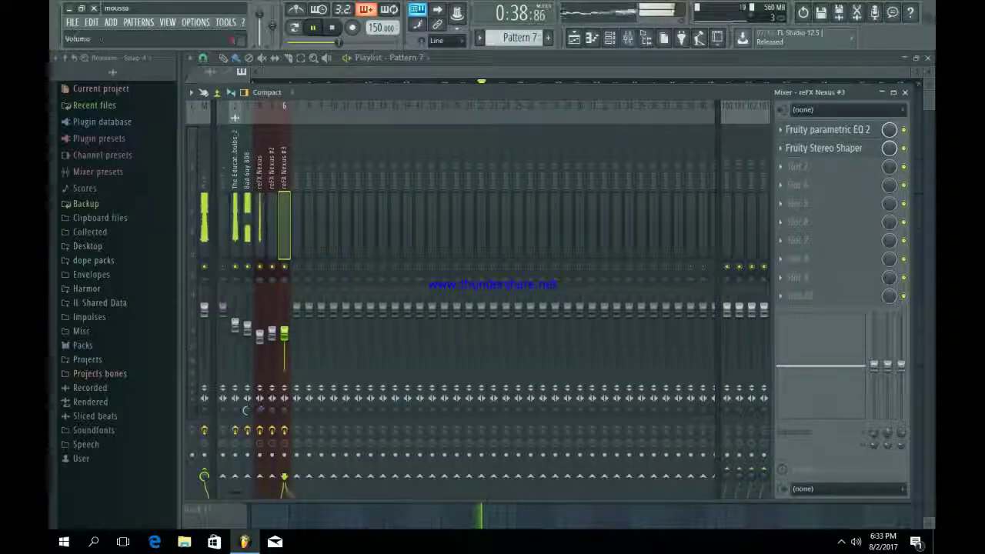
pyautogui.moveTo(271, 332); pyautogui.dragTo(272, 335)
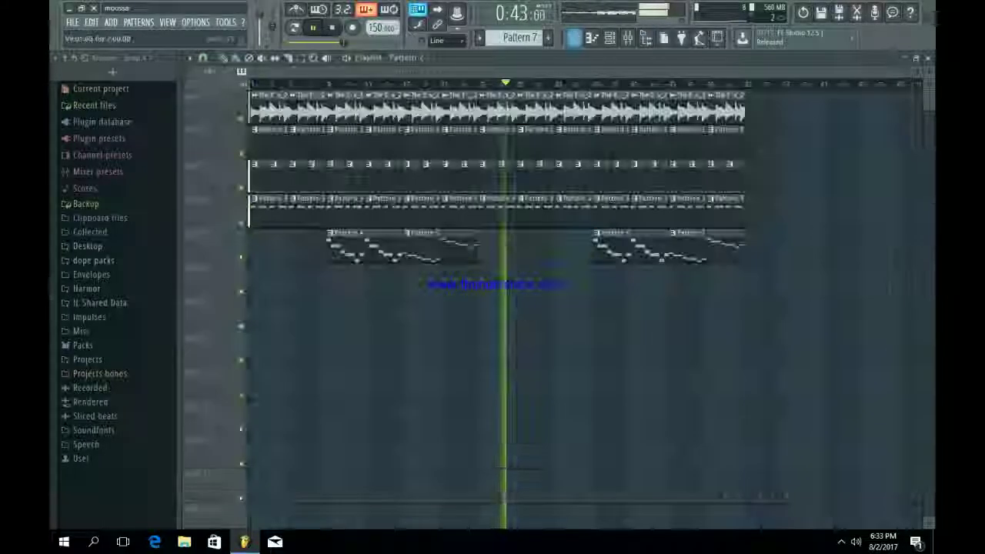
pyautogui.press('F9')
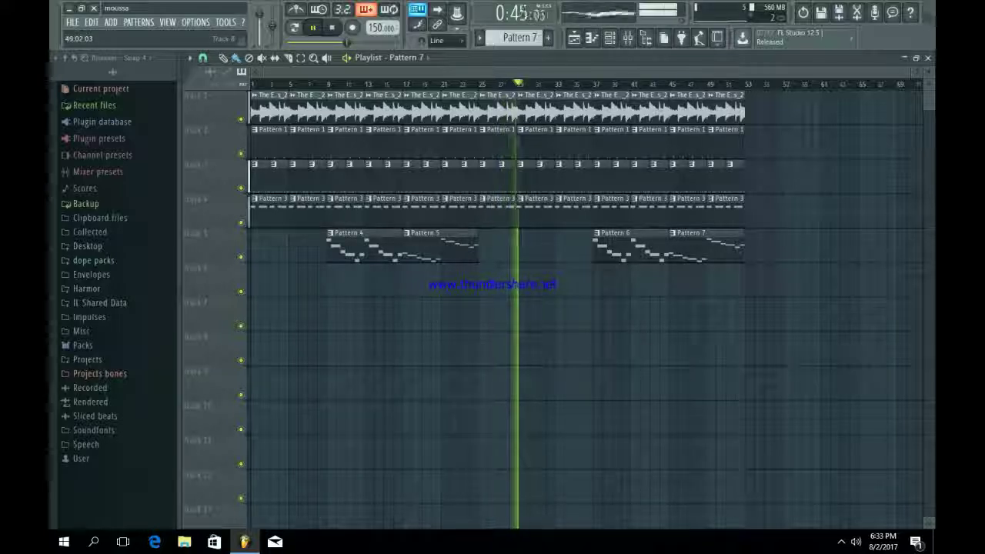